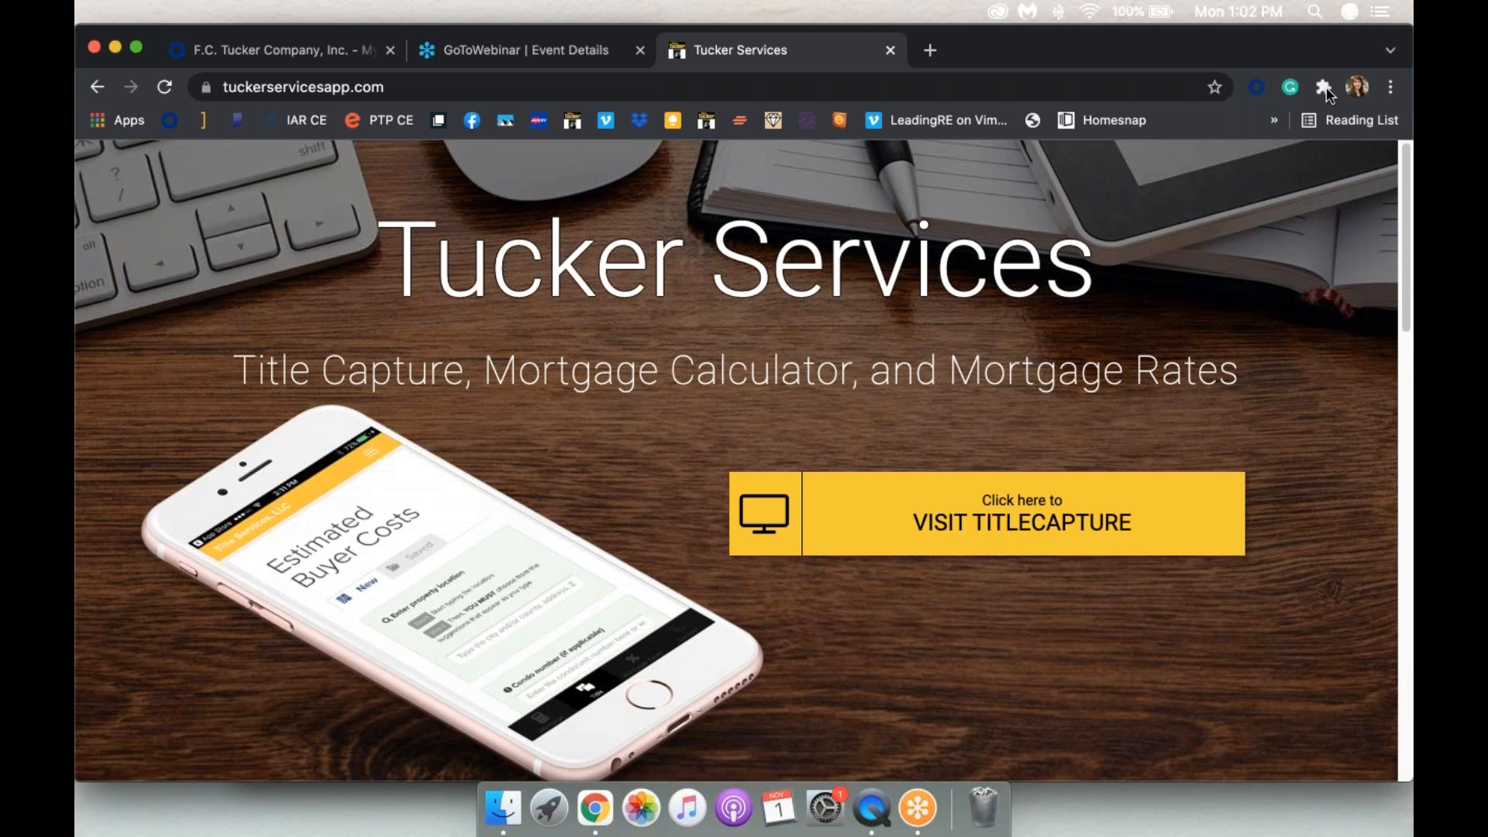
Step: Bring the mirrored iPhone's Work folder with the Tucker apps forward, then return to the Tucker Services site
mouse_move(77, 3)
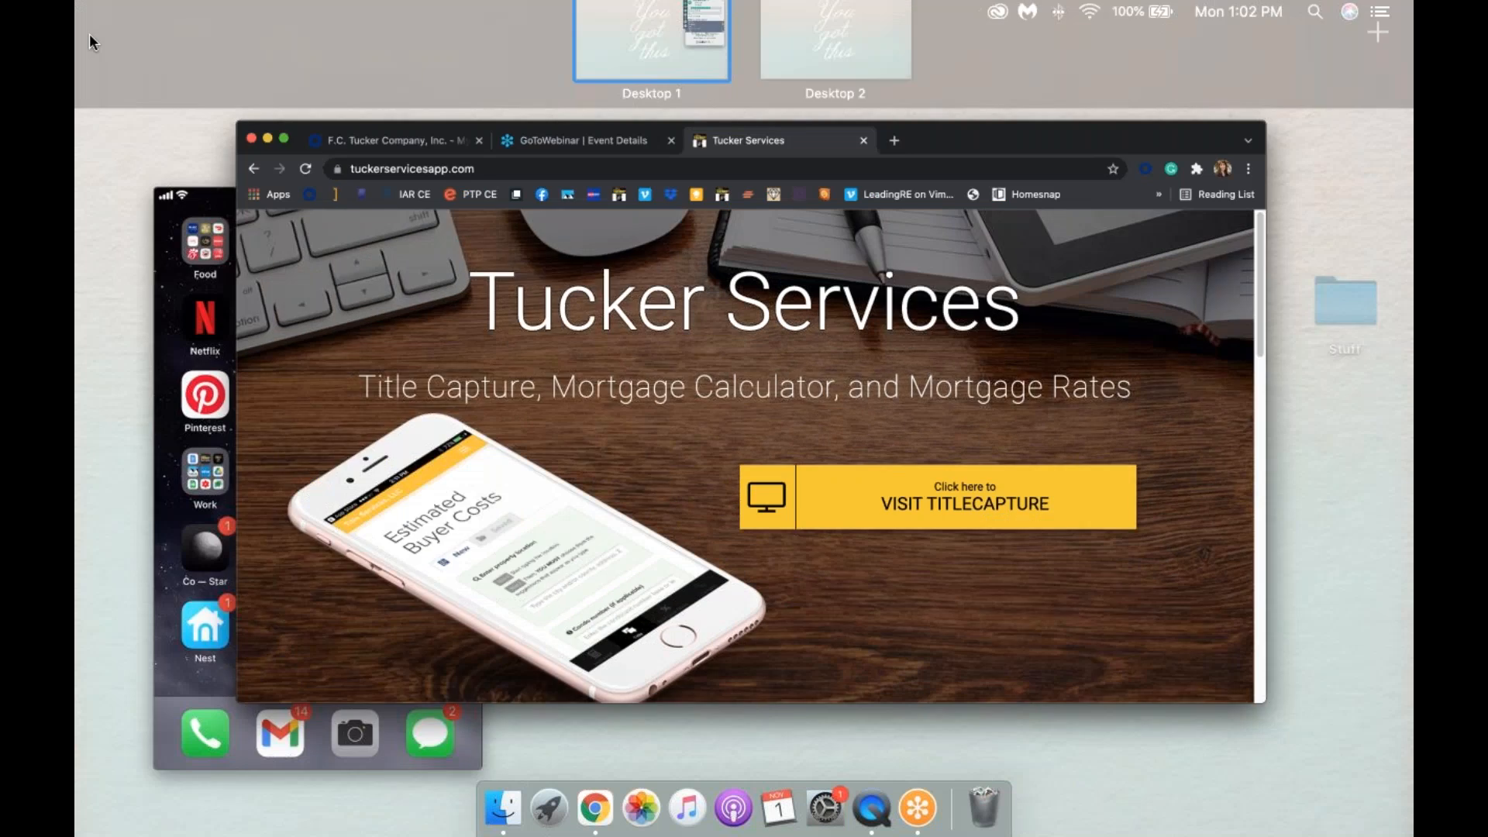
left_click(248, 497)
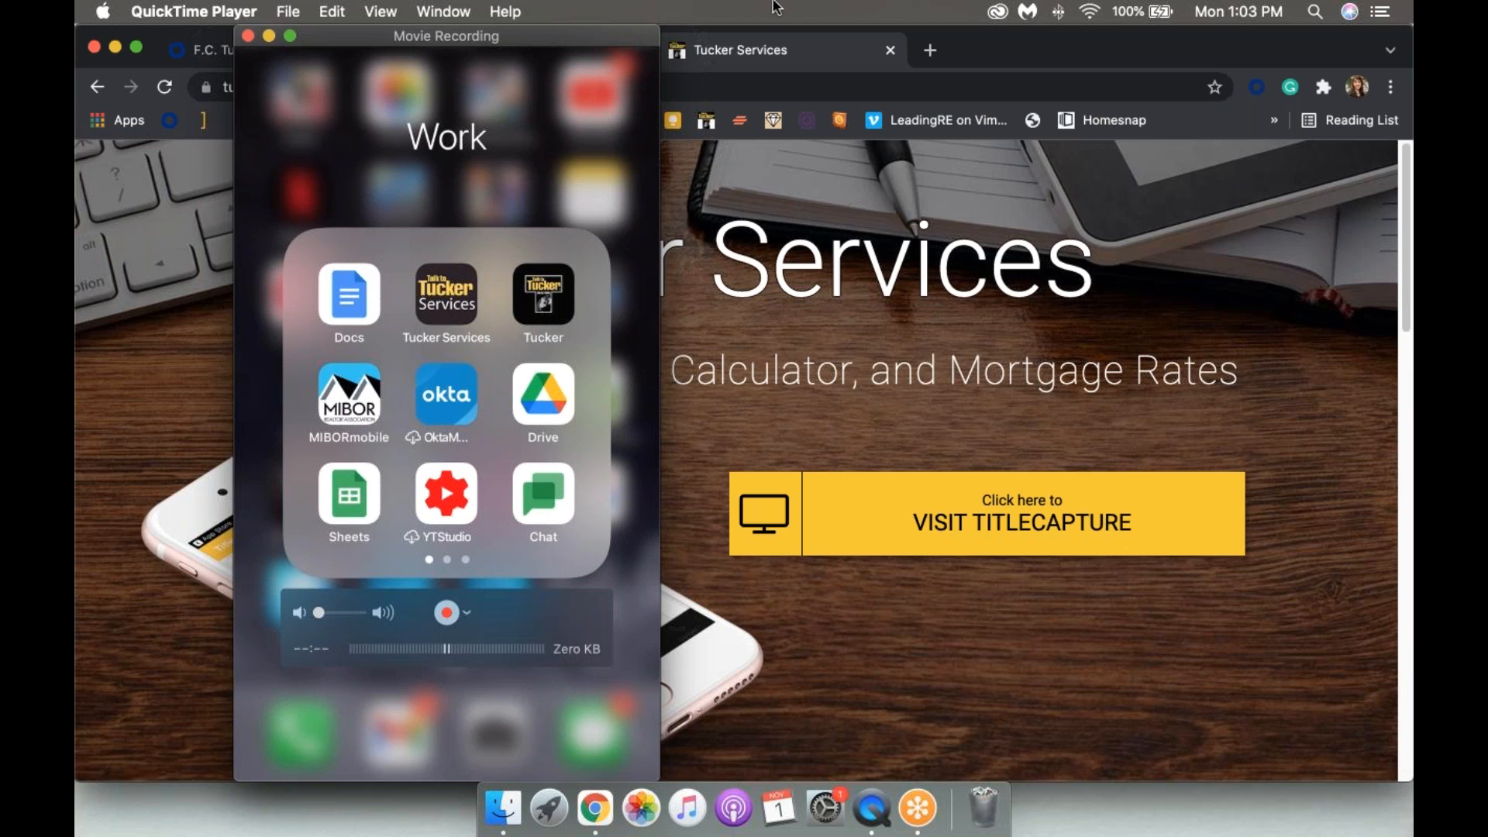
mouse_move(76, 2)
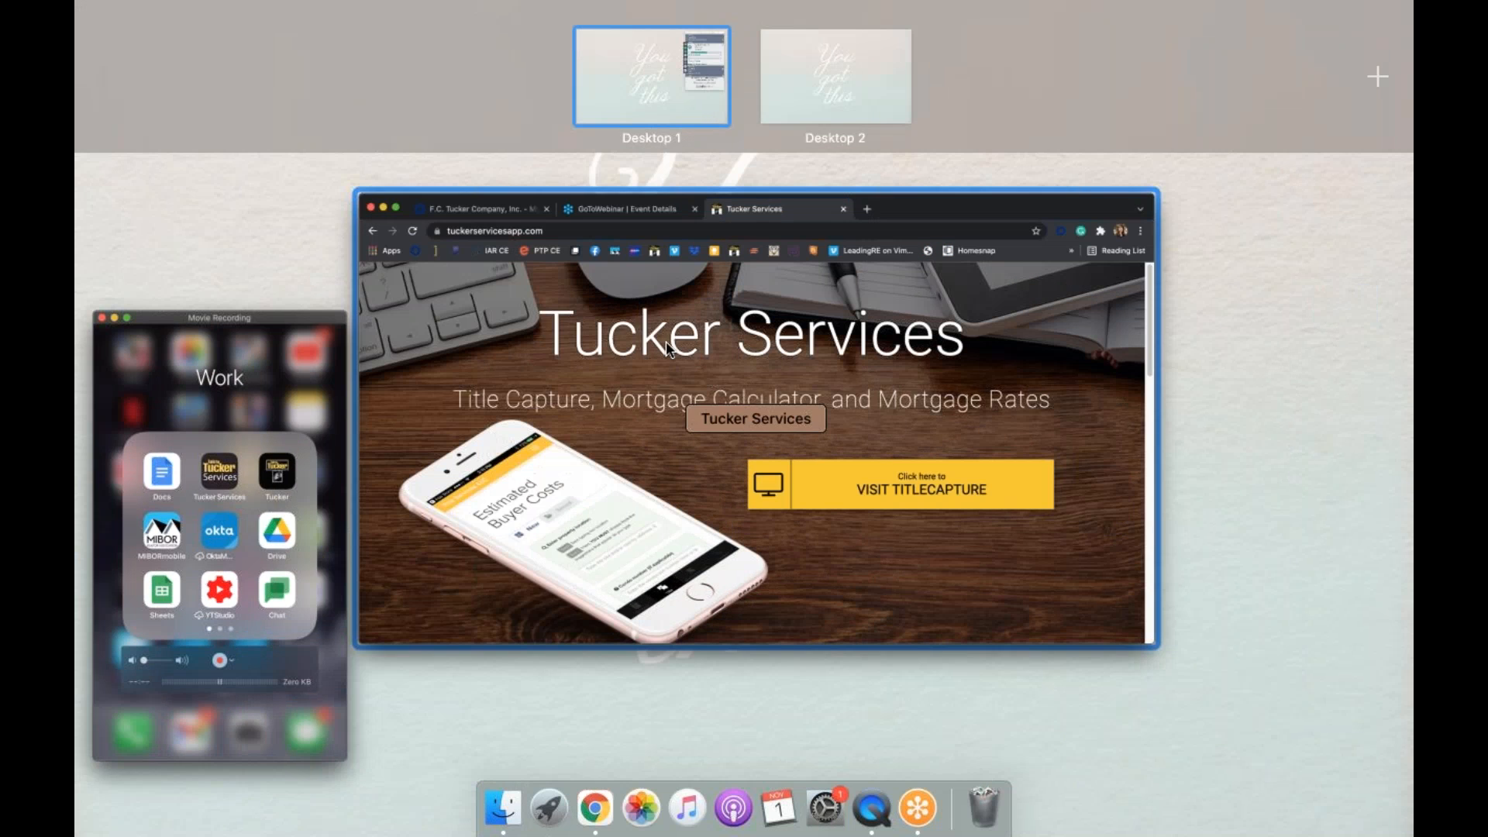
left_click(667, 349)
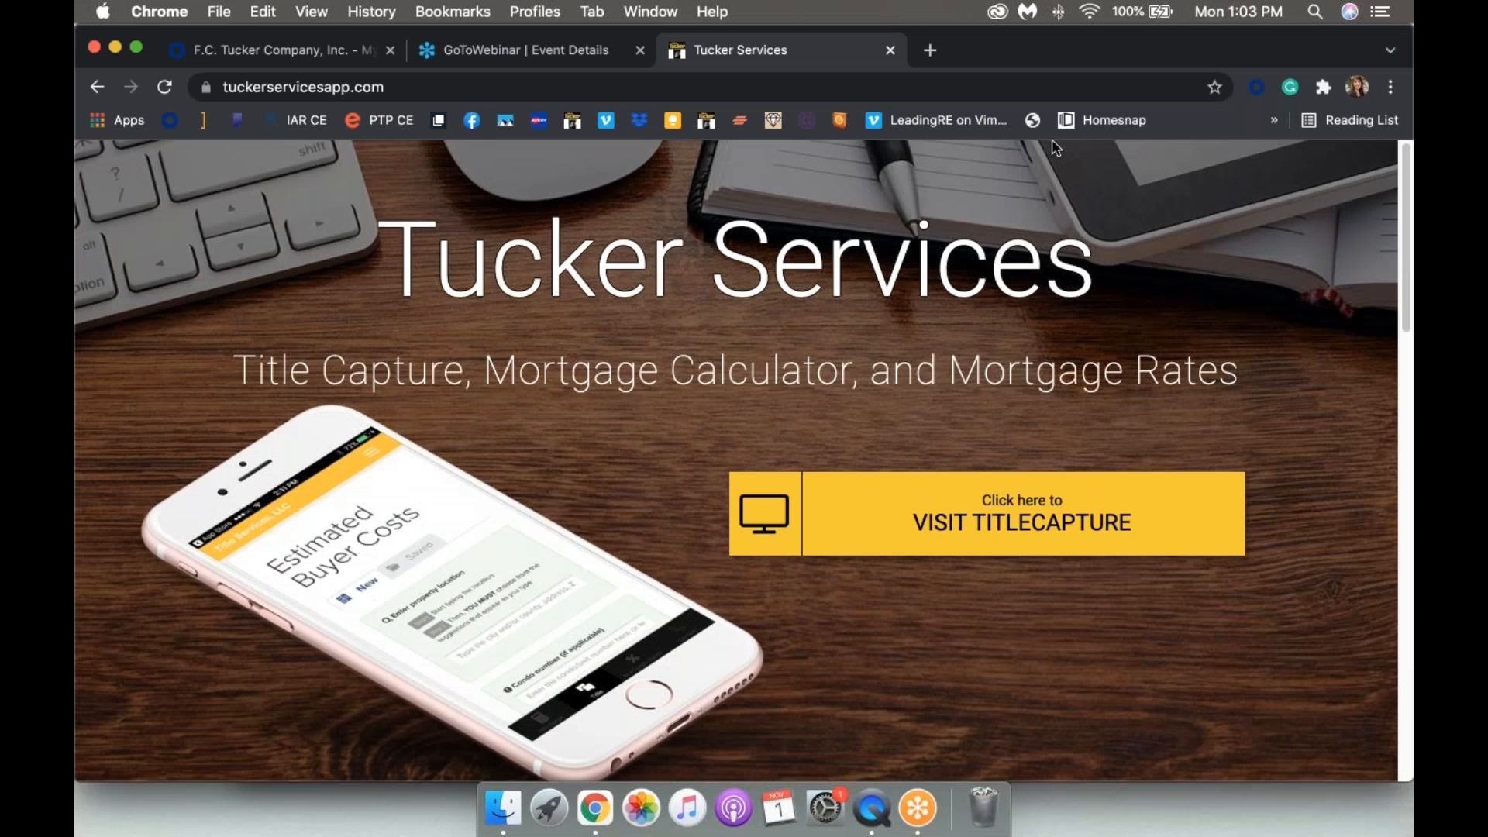
Step: Reveal the full tuckerservicesapp.com address, then go to the Title Services, LLC TitleCapture sign-in page
left_click(252, 87)
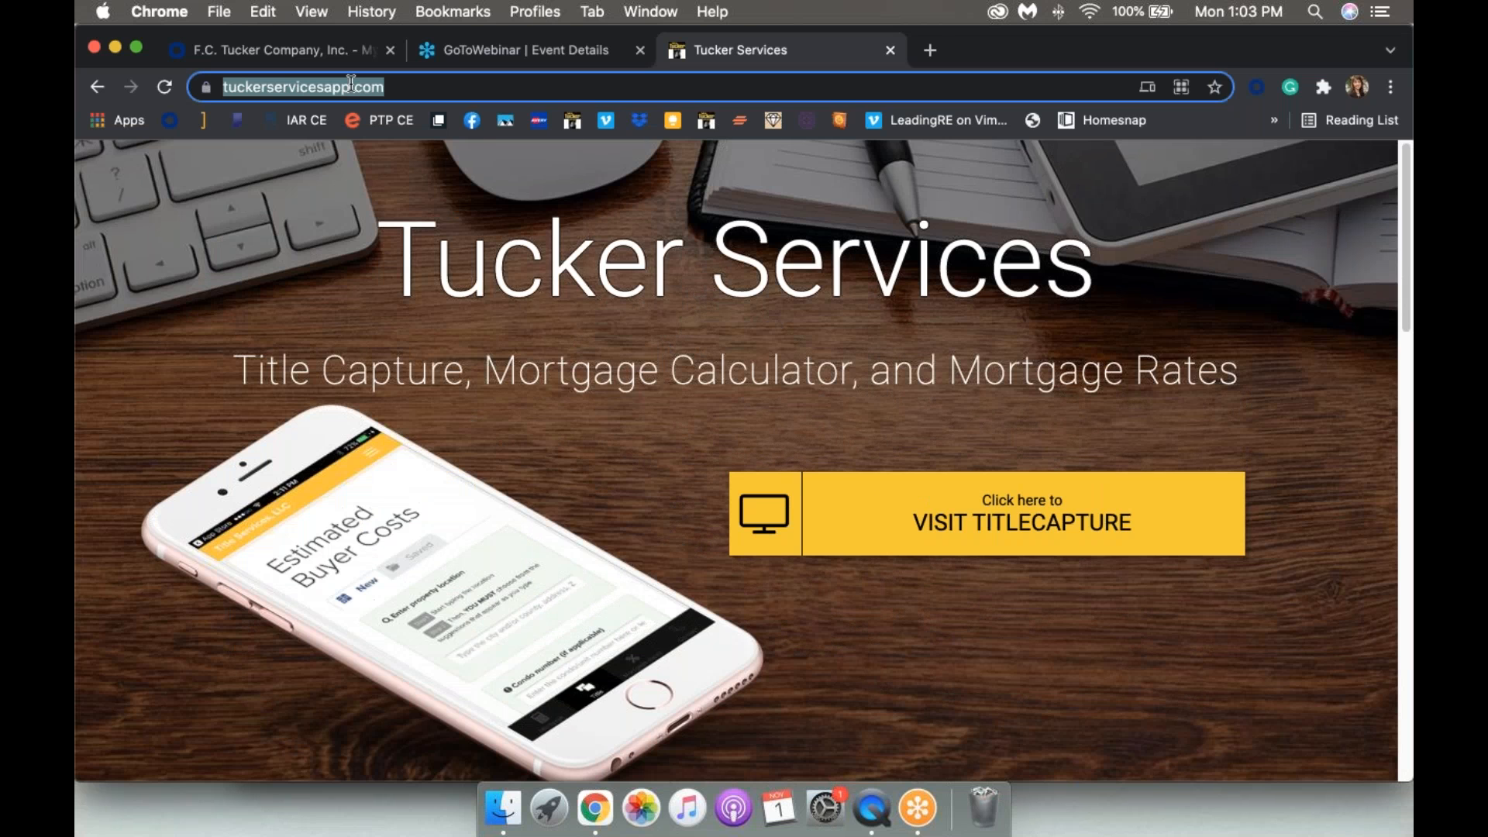
left_click(399, 88)
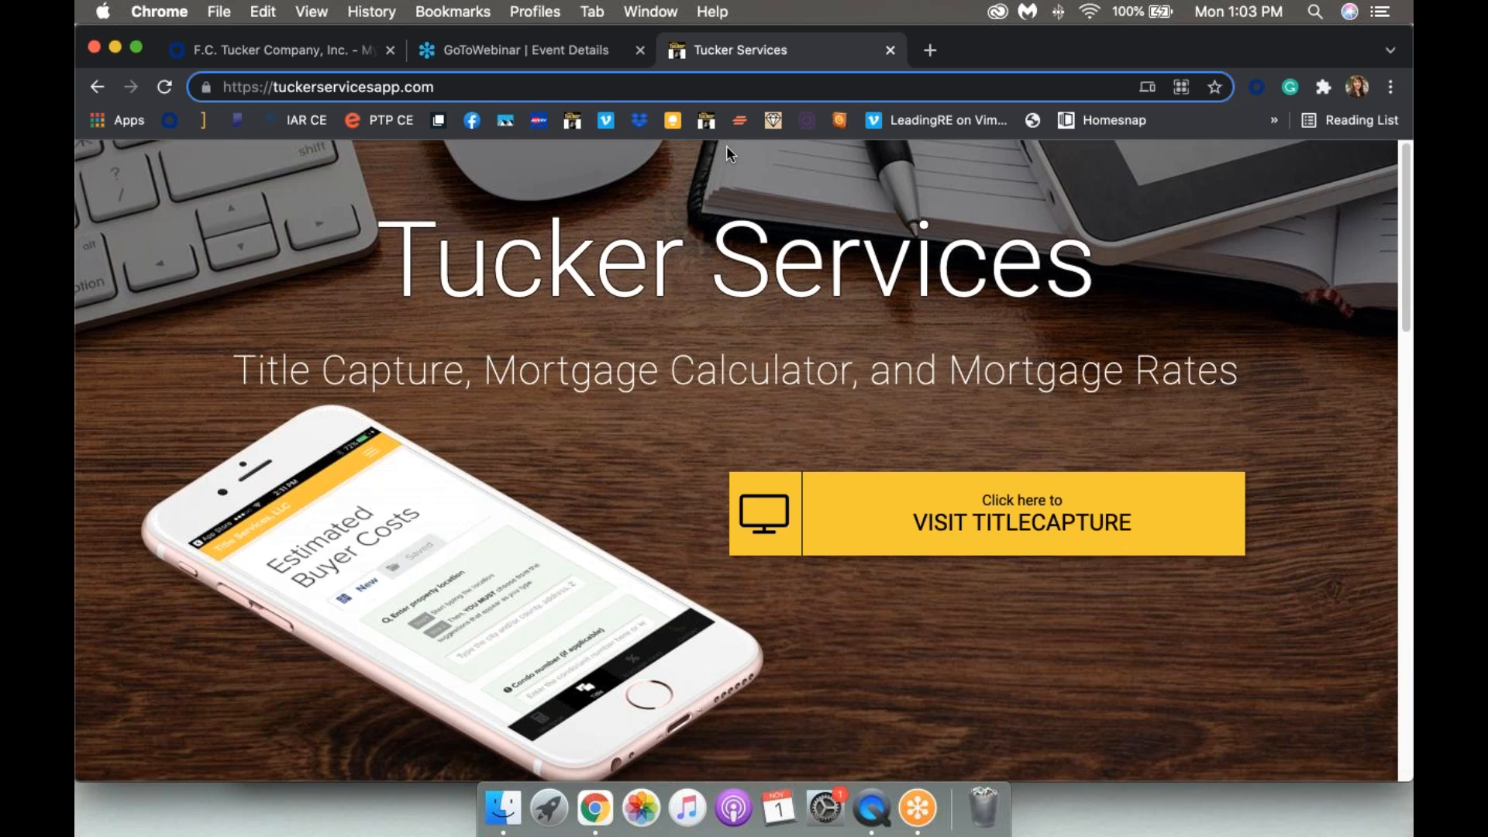
left_click(965, 524)
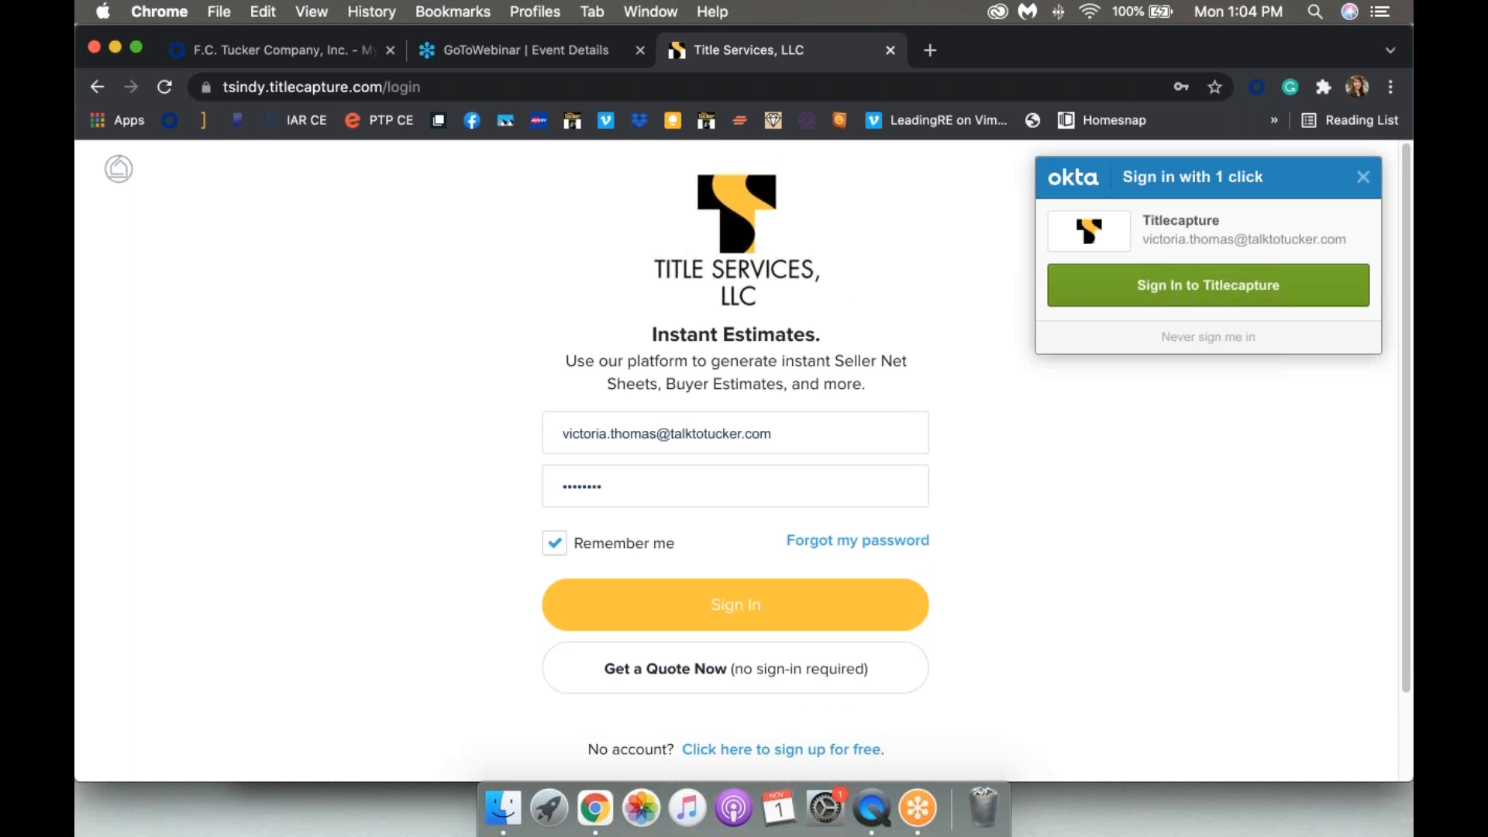
Step: Open the 'Sign up for free' form and close the Okta one-click sign-in popup
scroll(742, 461, "down", 2)
scroll(977, 550, "down", 3)
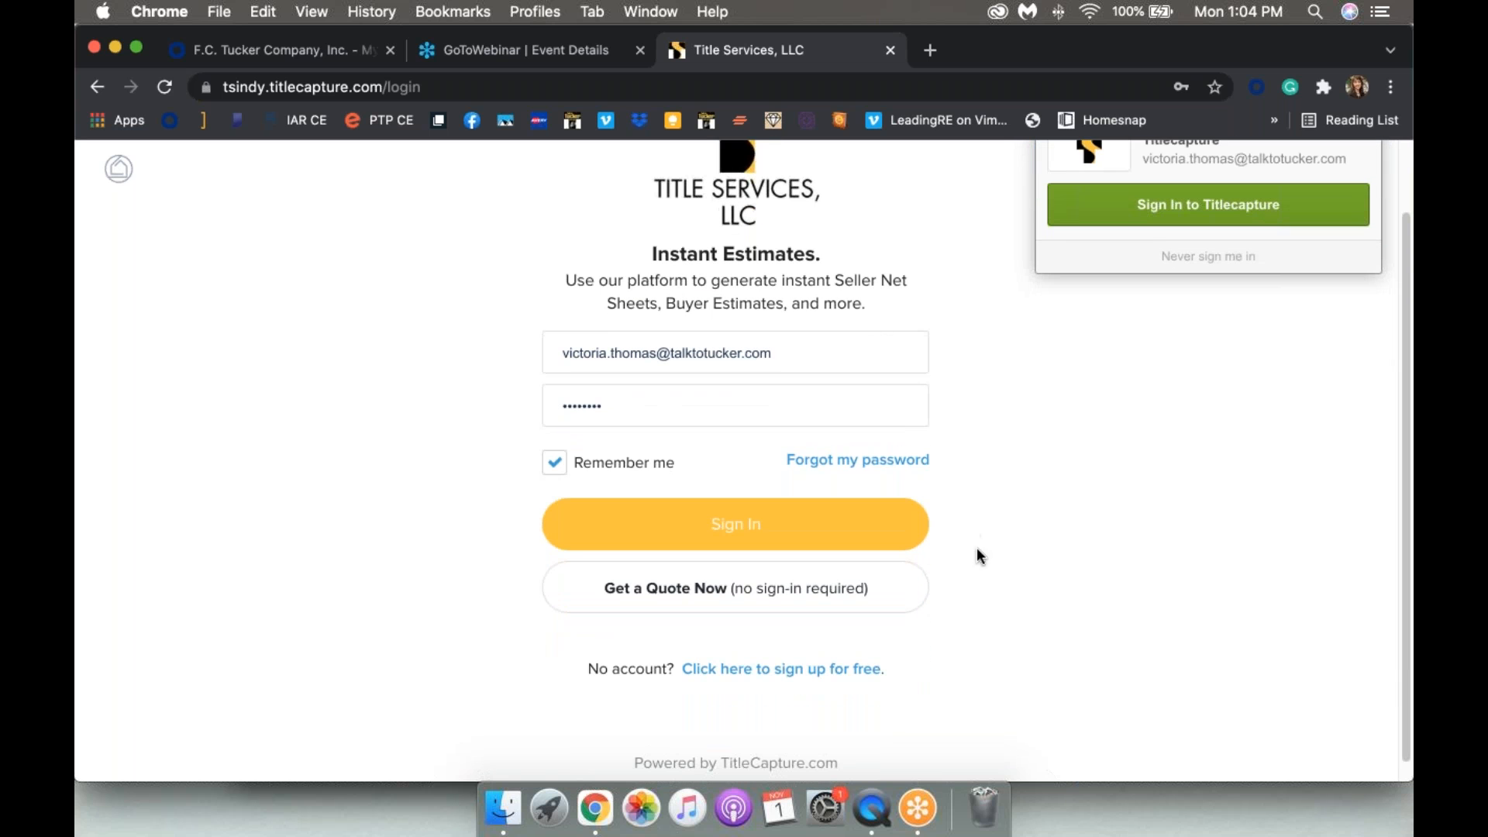
scroll(989, 533, "down", 1)
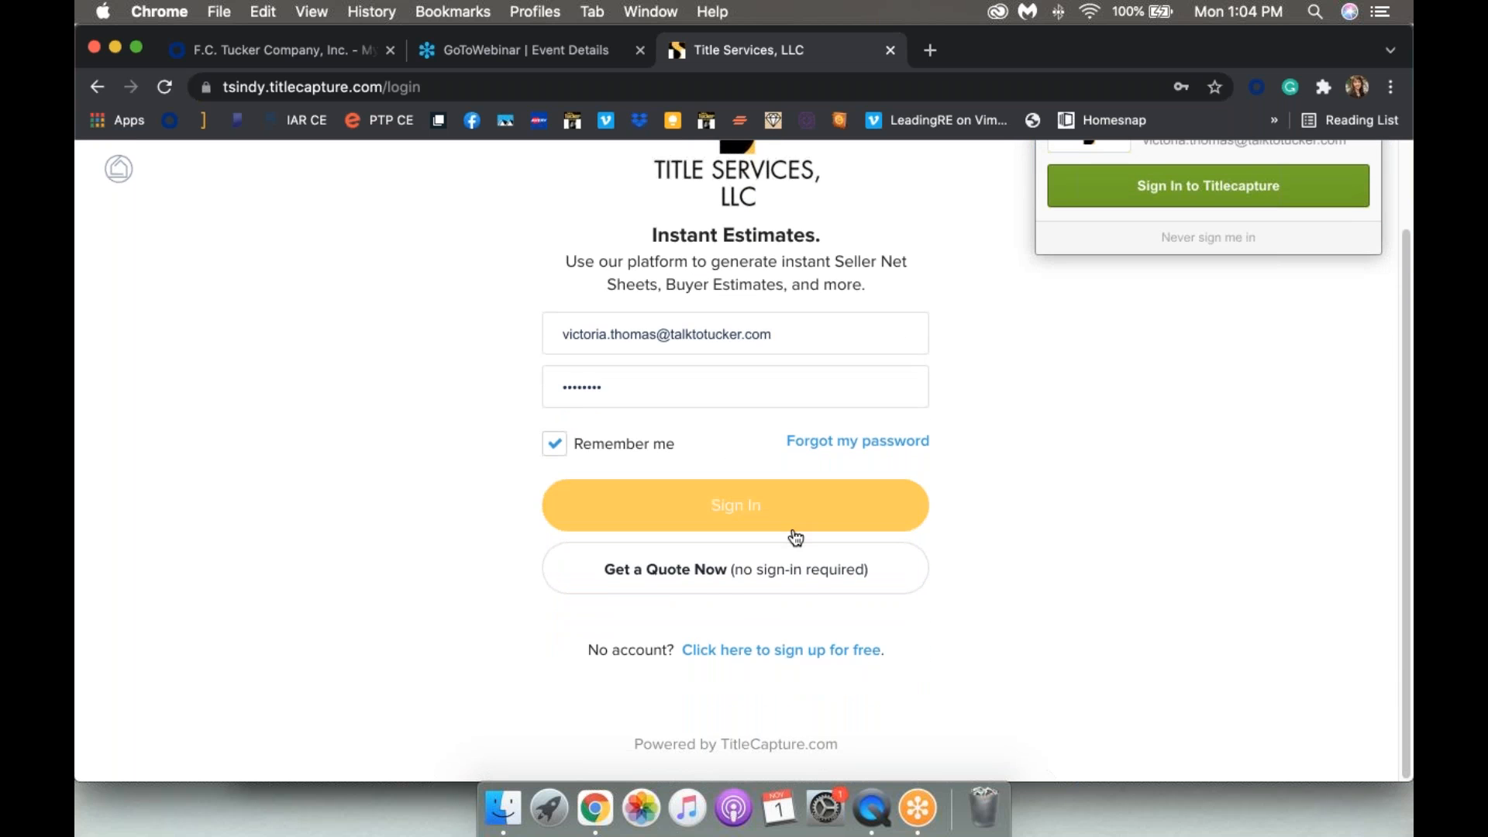
left_click(773, 655)
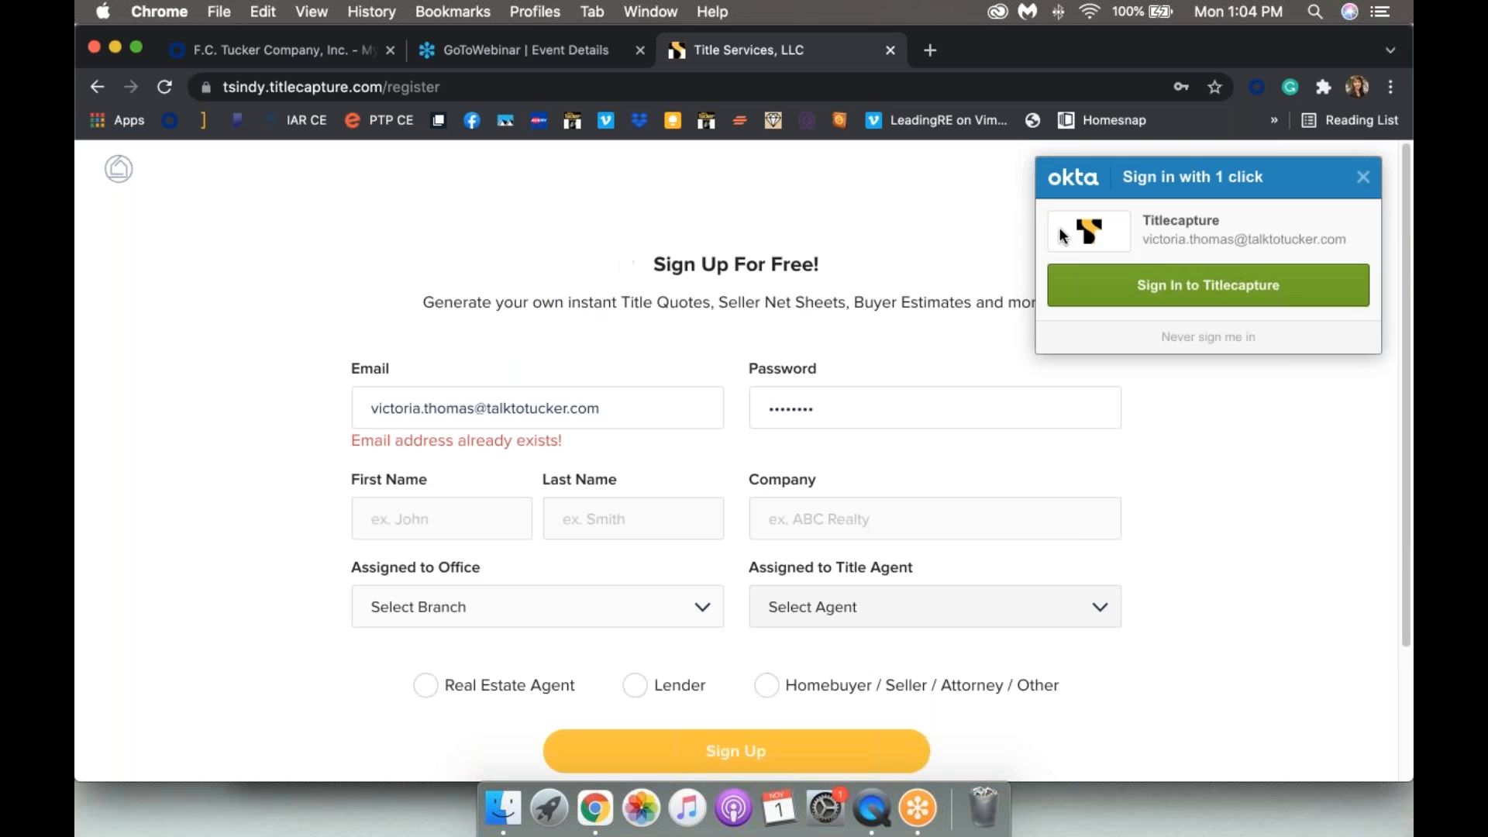
left_click(1362, 180)
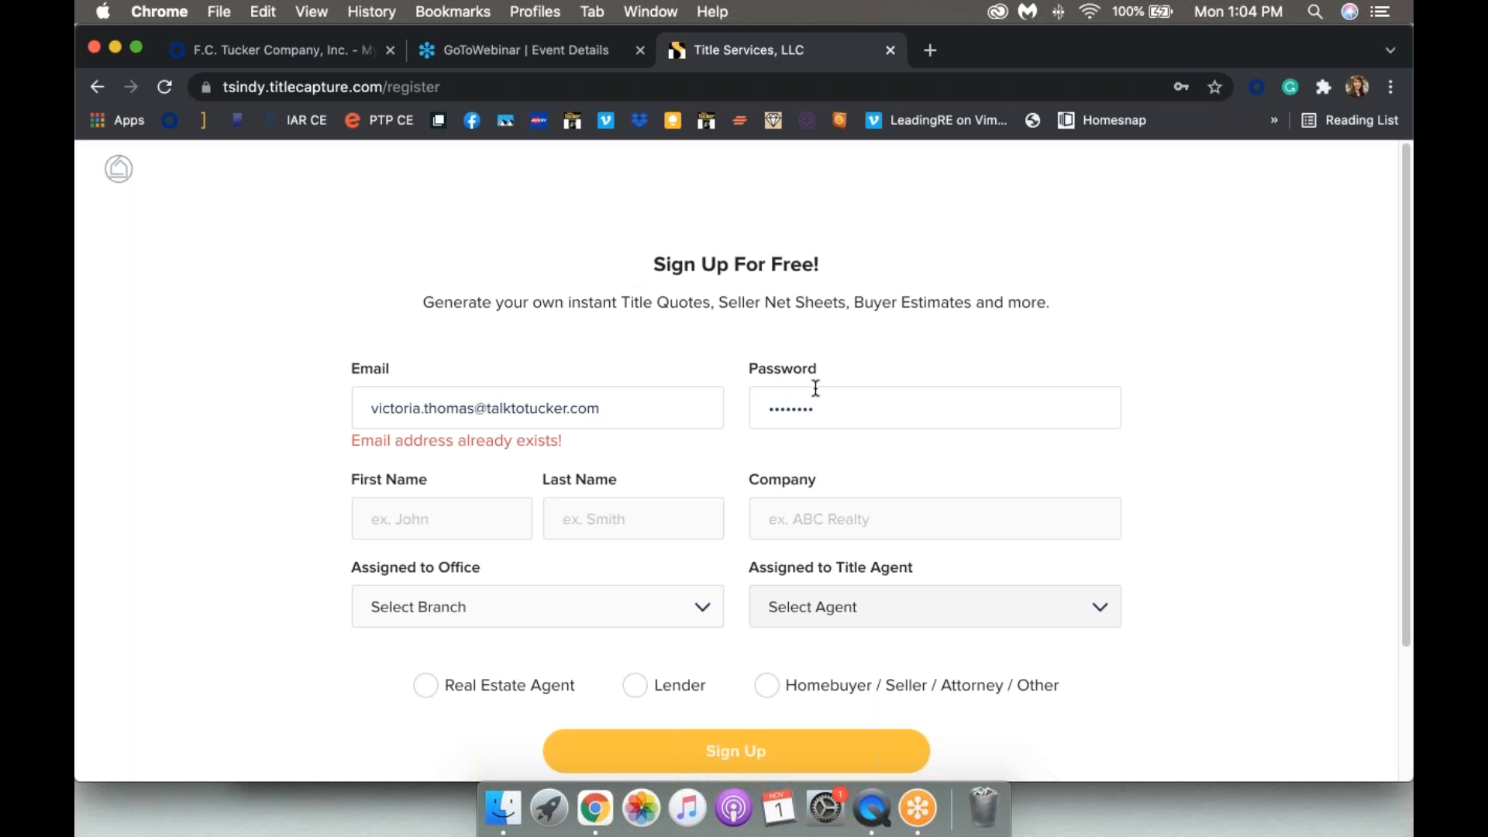
Step: Focus the First Name field, dismiss autofill suggestions, and open the Select Branch office list
left_click(409, 515)
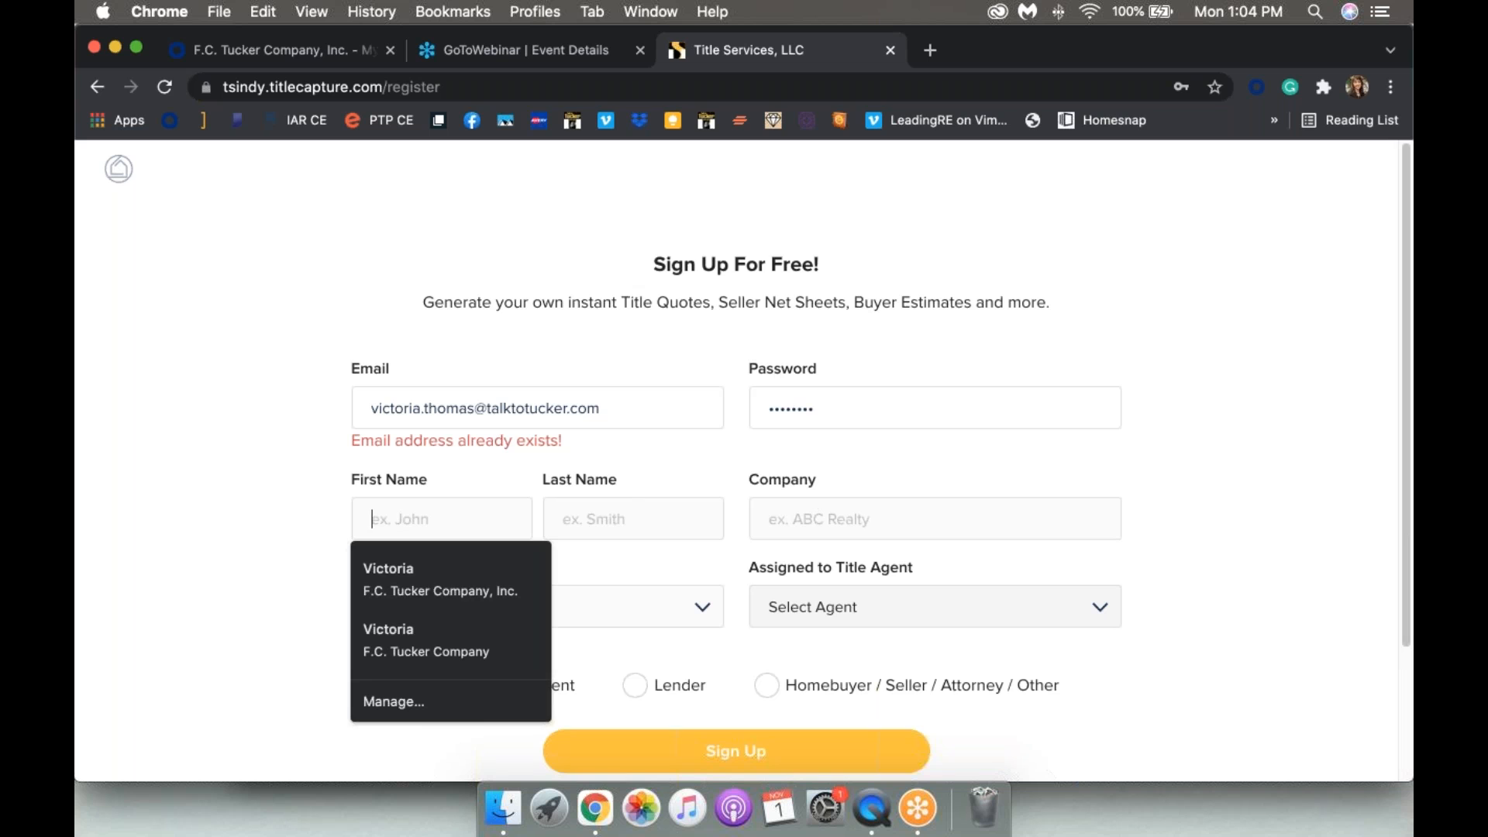
left_click(654, 469)
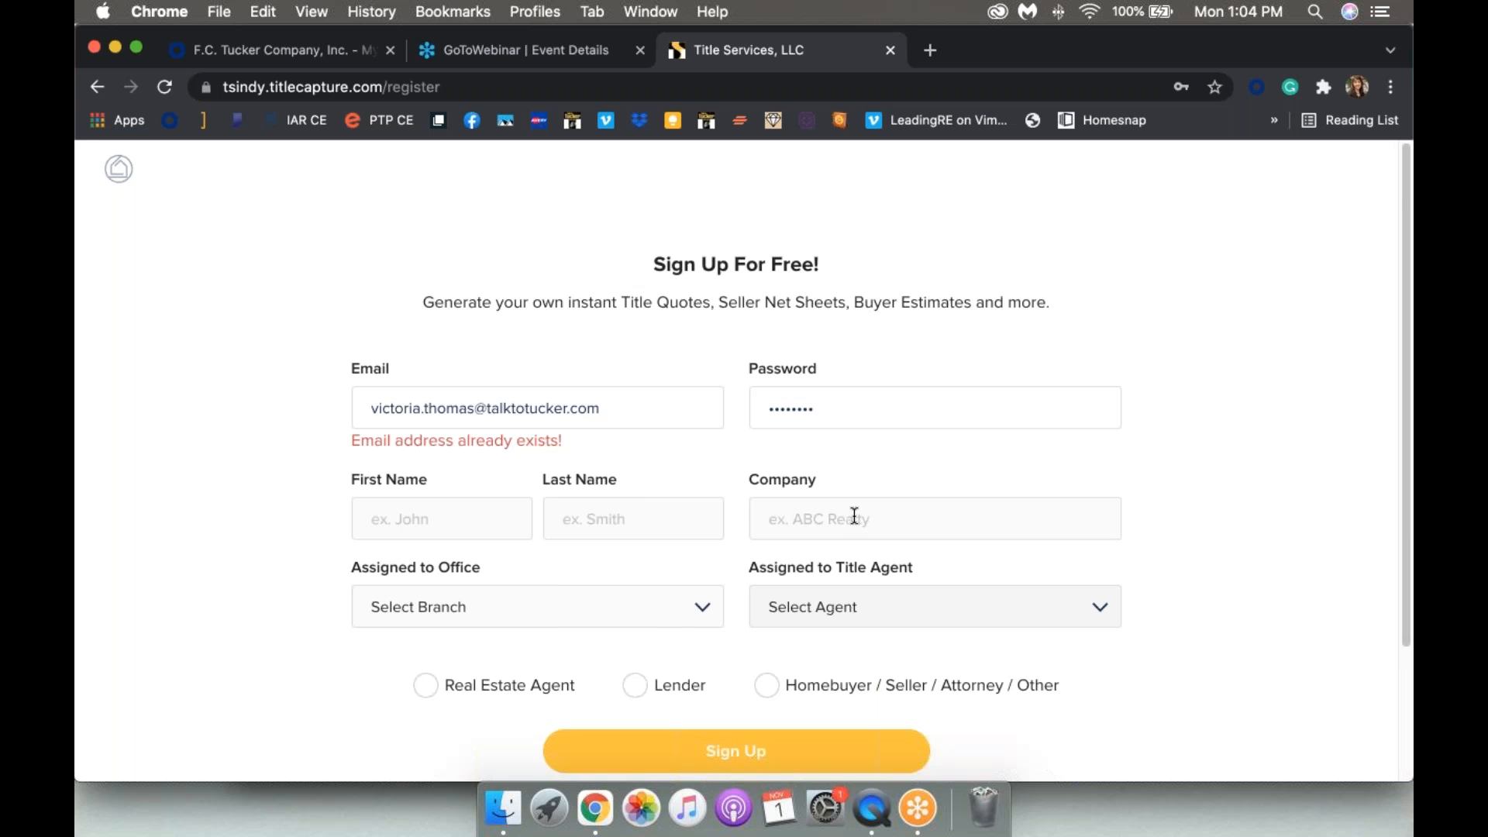
scroll(853, 515, "down", 3)
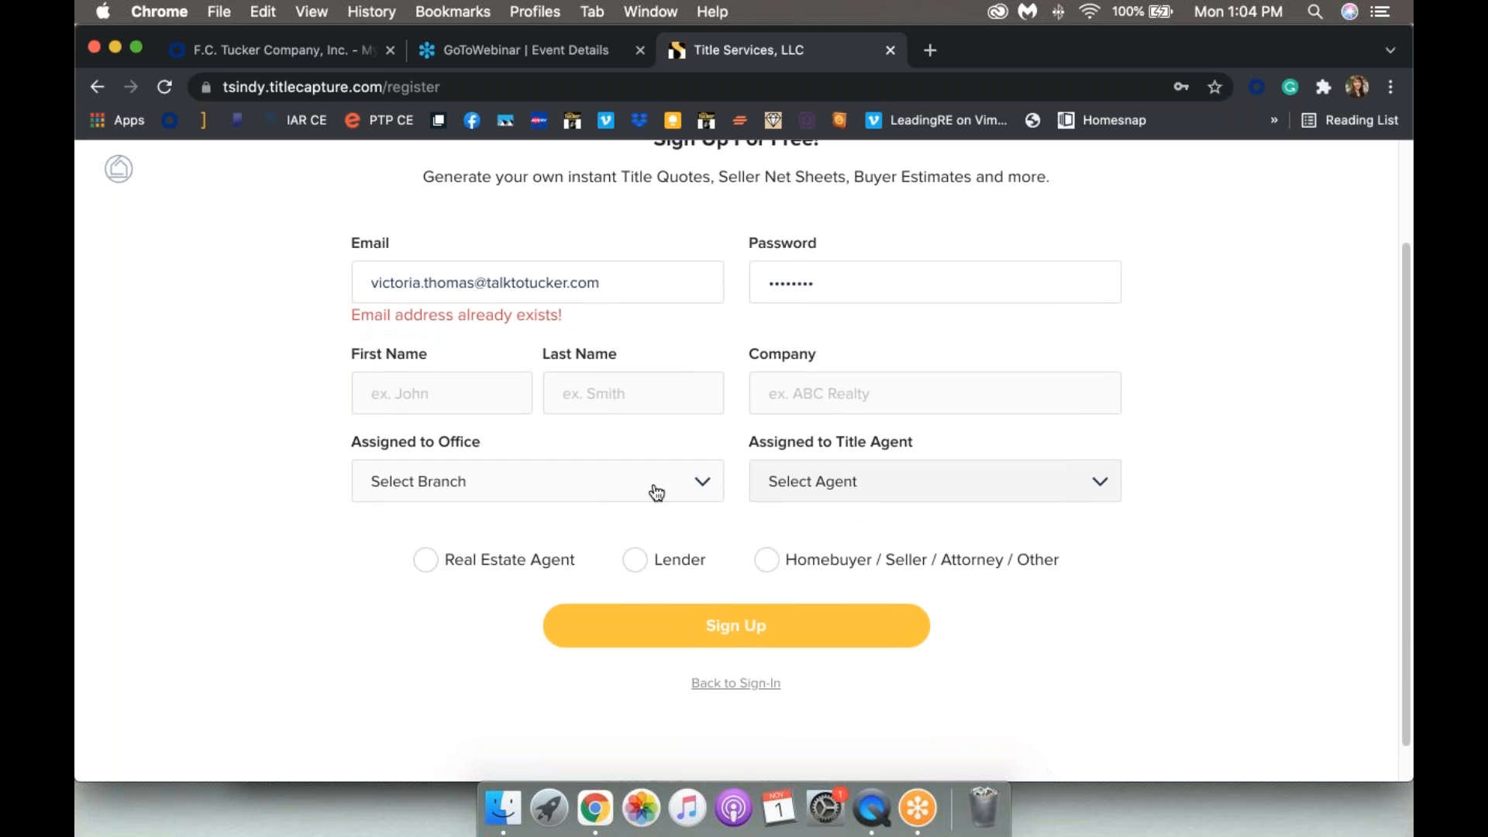
left_click(705, 487)
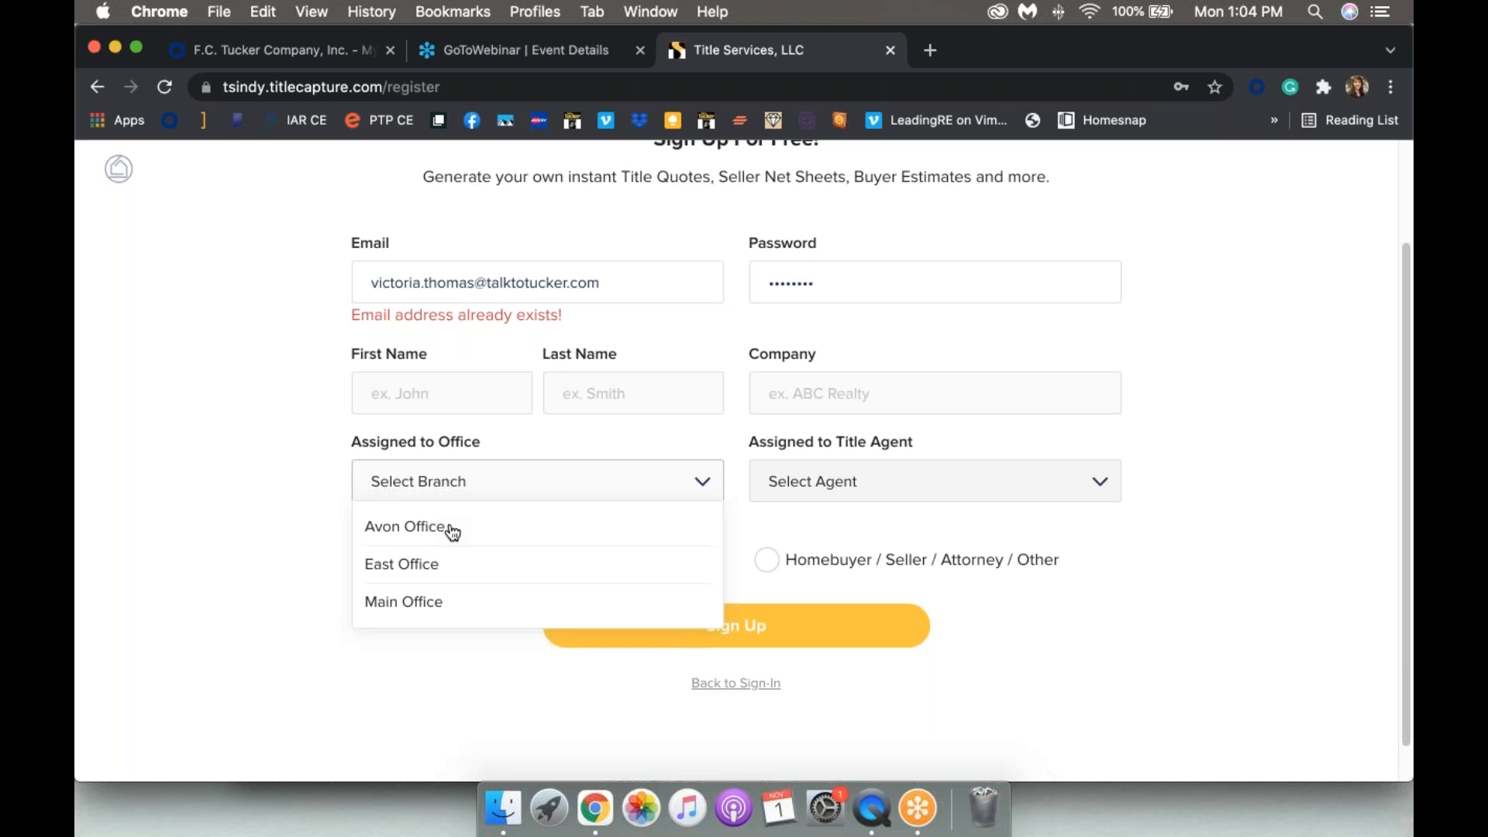
Step: Assign the sign-up to Main Office, leave the title agent unselected, and go back to sign-in
left_click(462, 617)
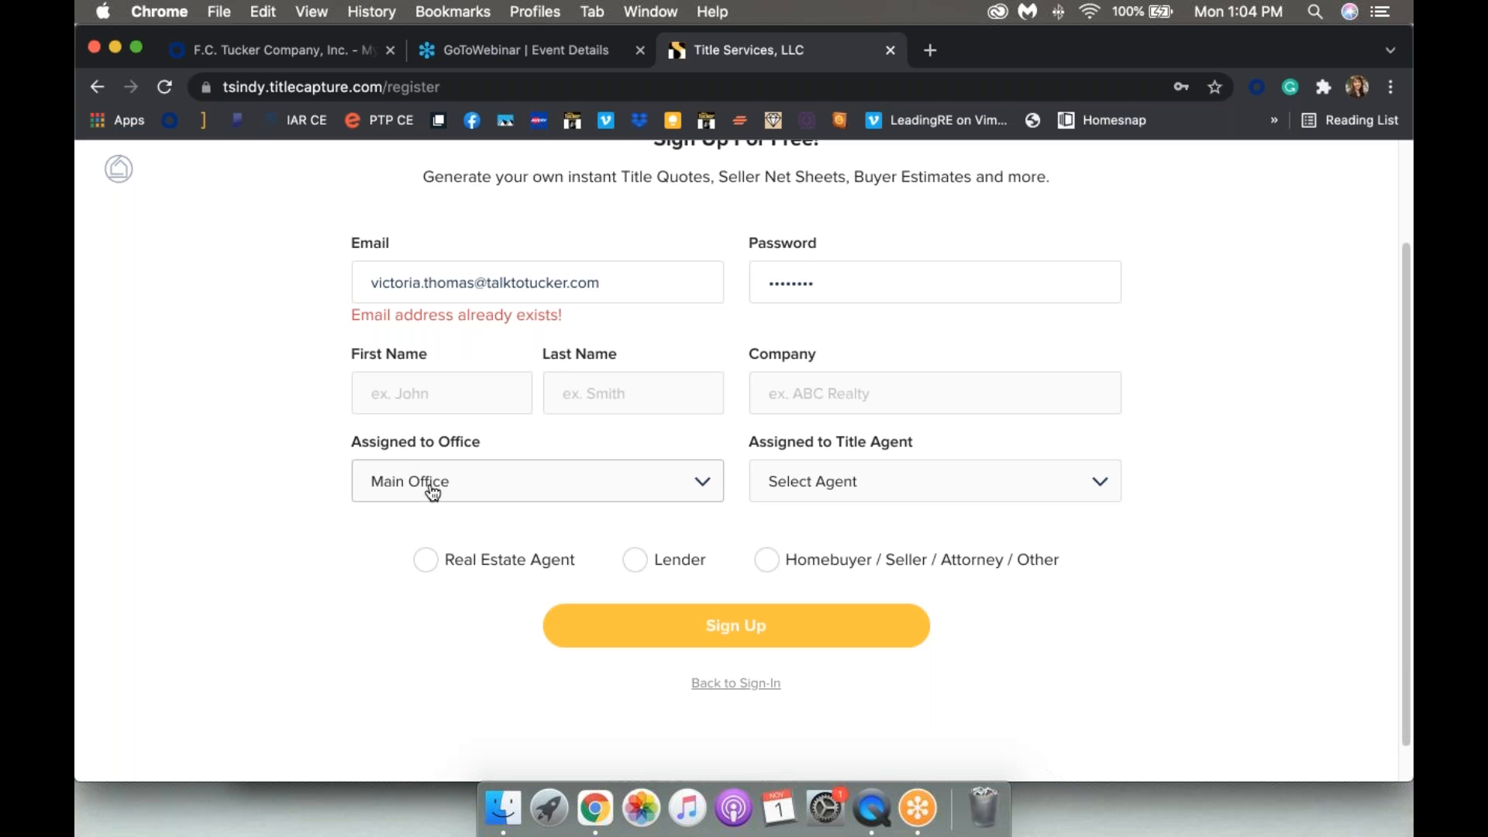
left_click(899, 485)
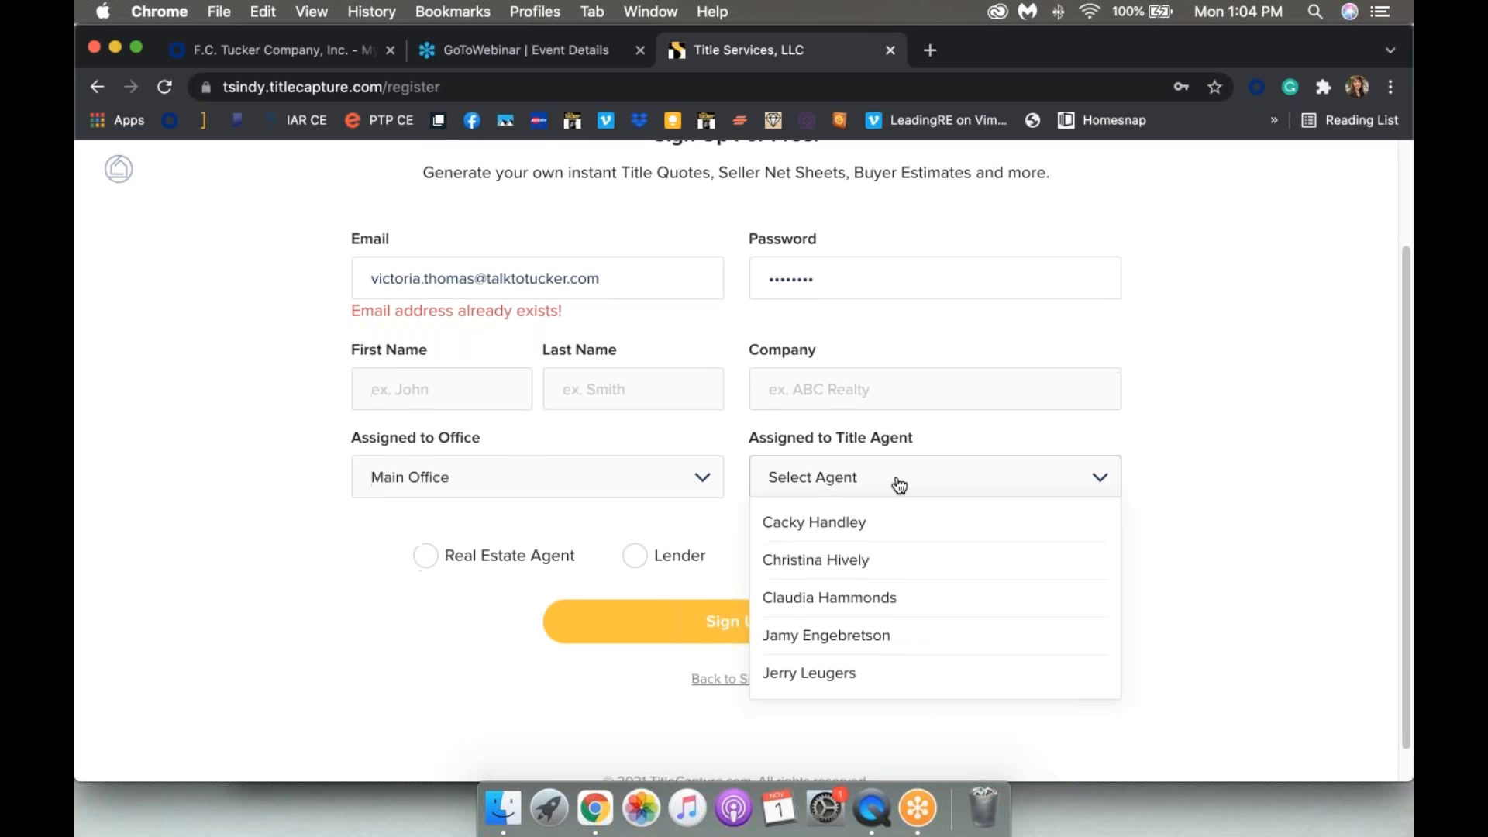
scroll(898, 486, "down", 1)
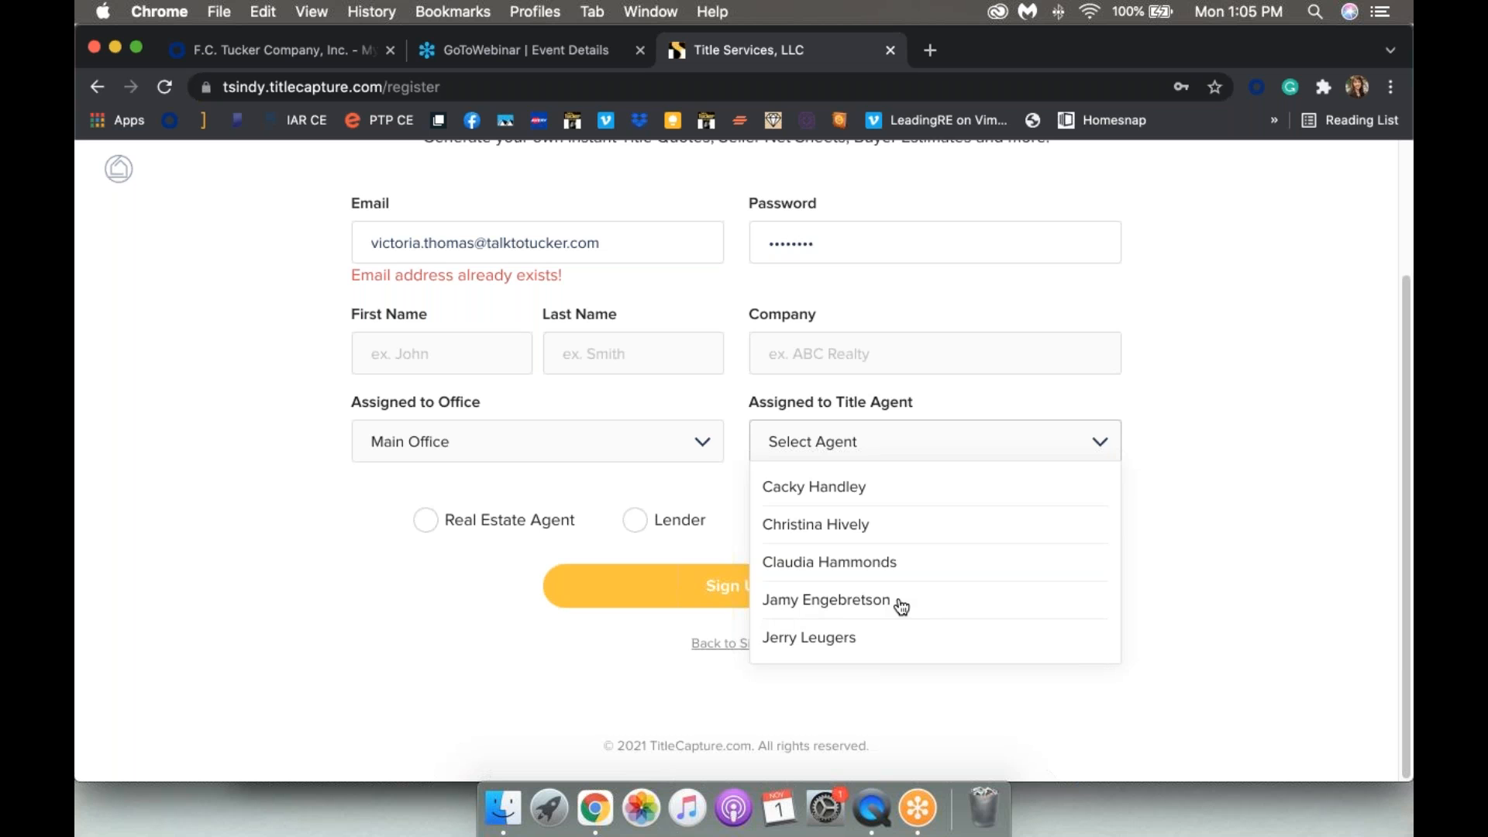
left_click(1246, 494)
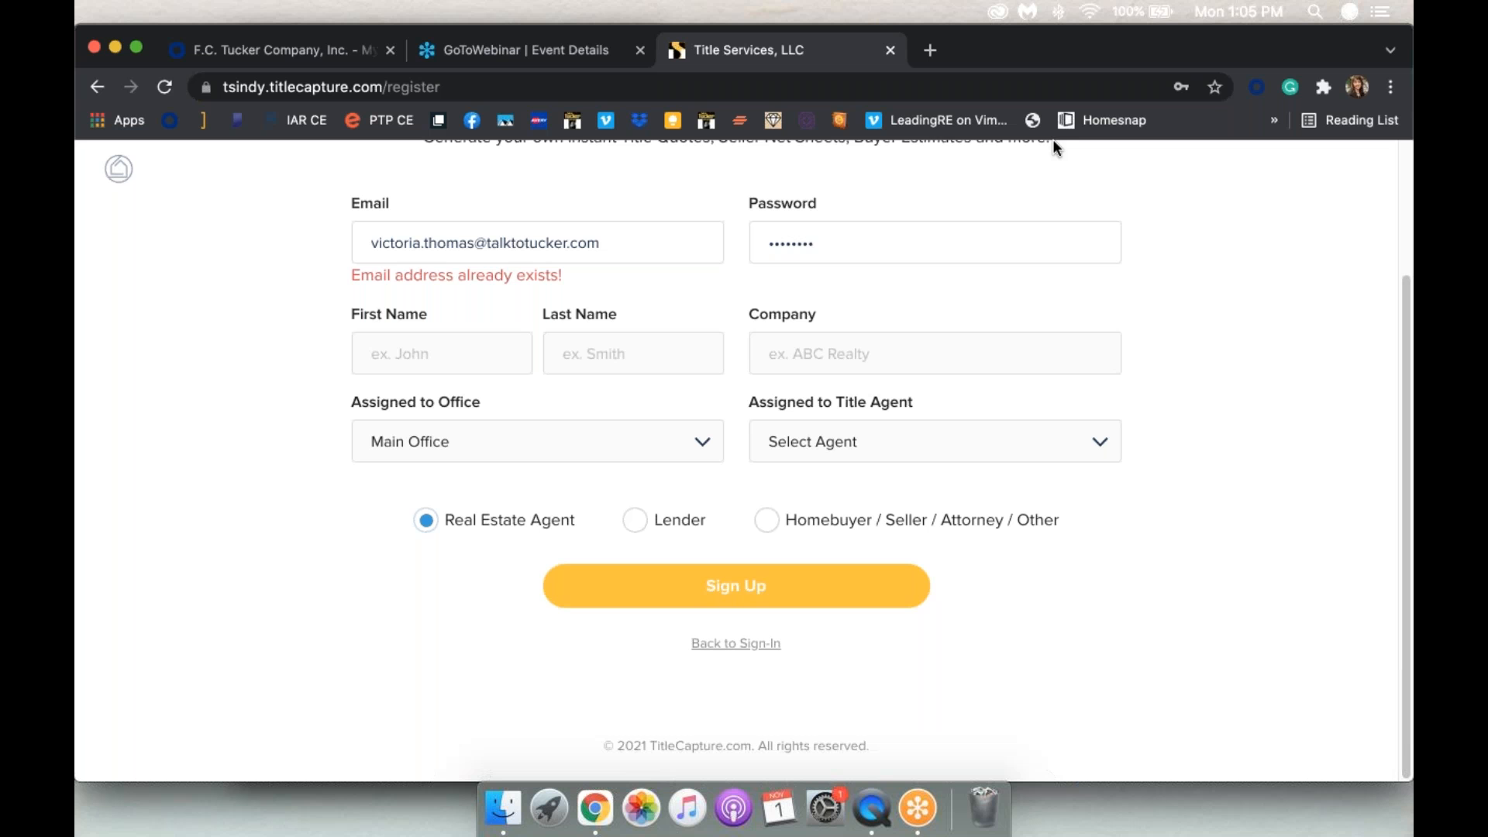
scroll(725, 570, "up", 3)
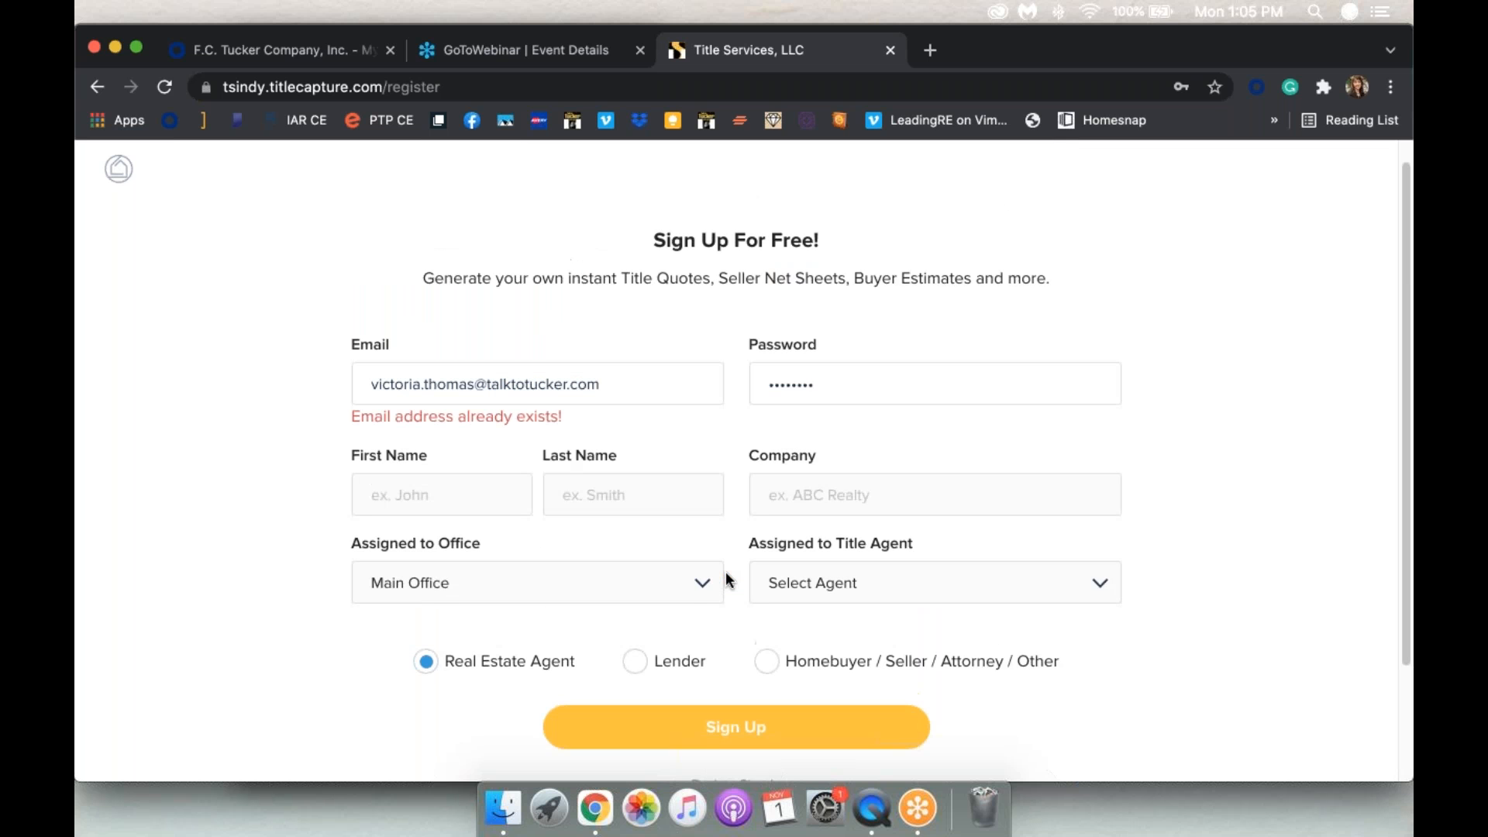
scroll(728, 604, "down", 3)
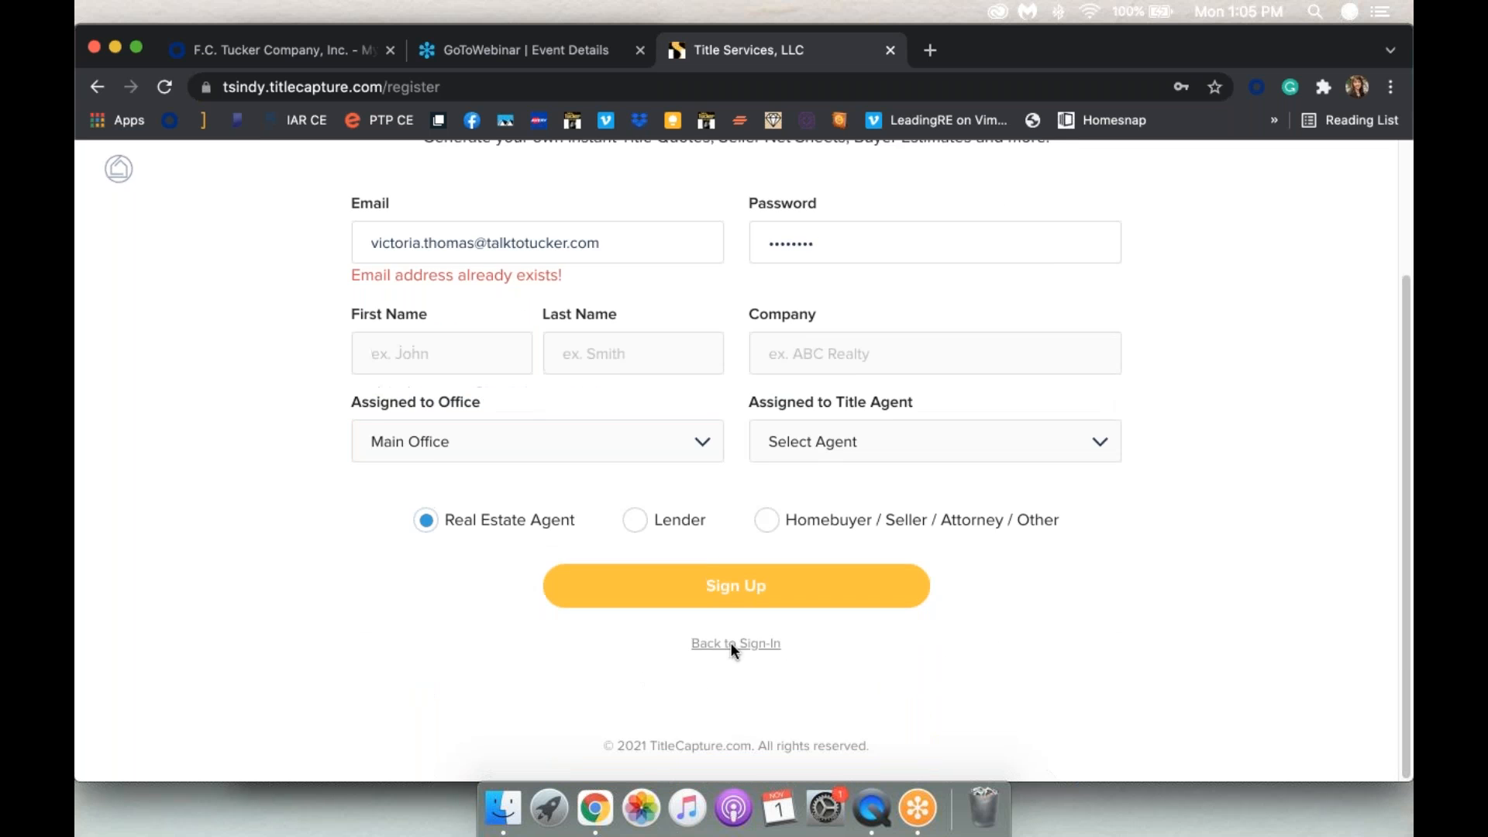
left_click(733, 643)
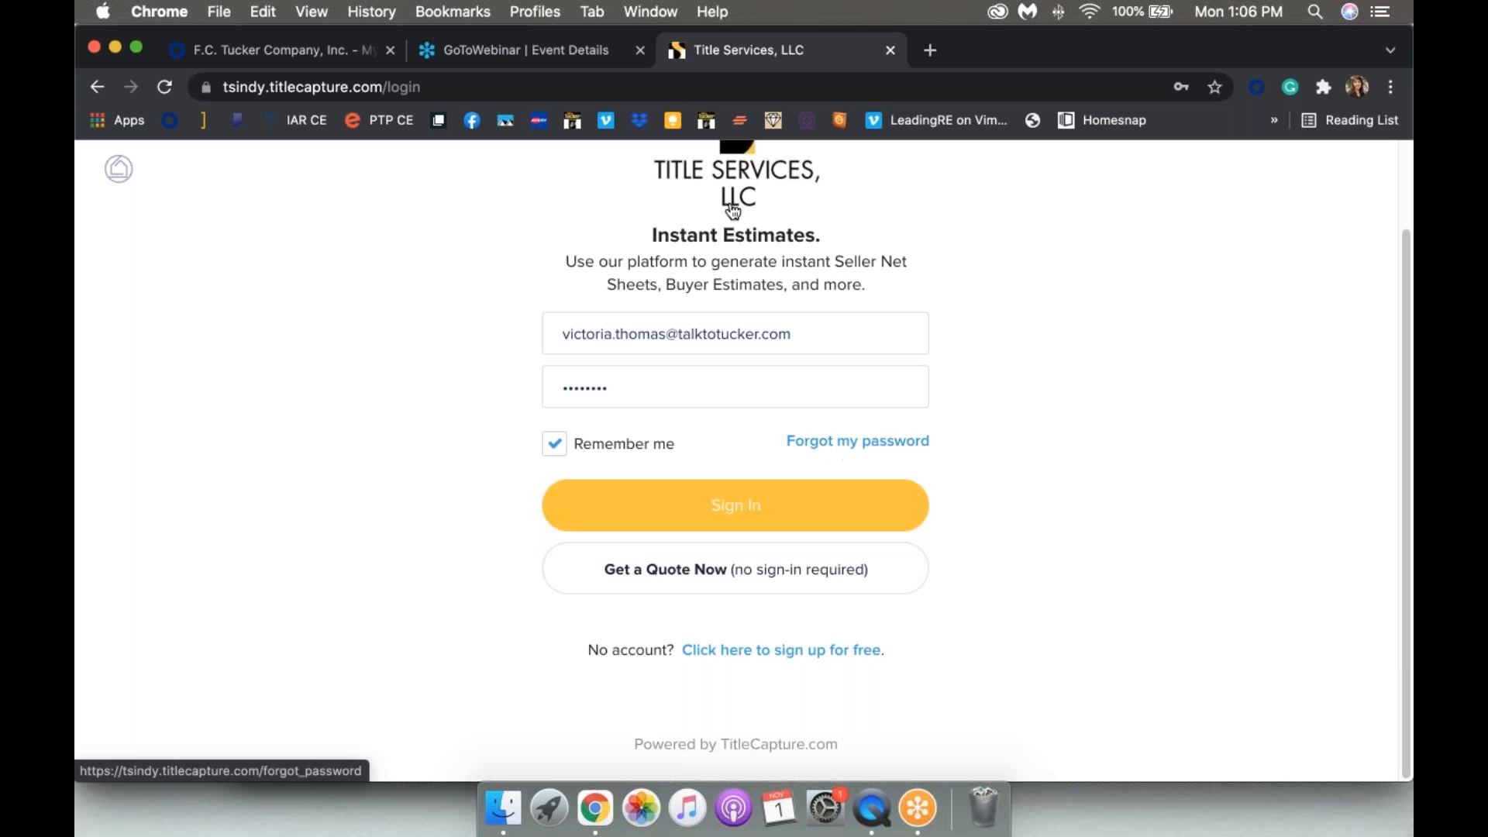
Step: Sign in to TitleCapture with the saved account credentials
left_click(746, 514)
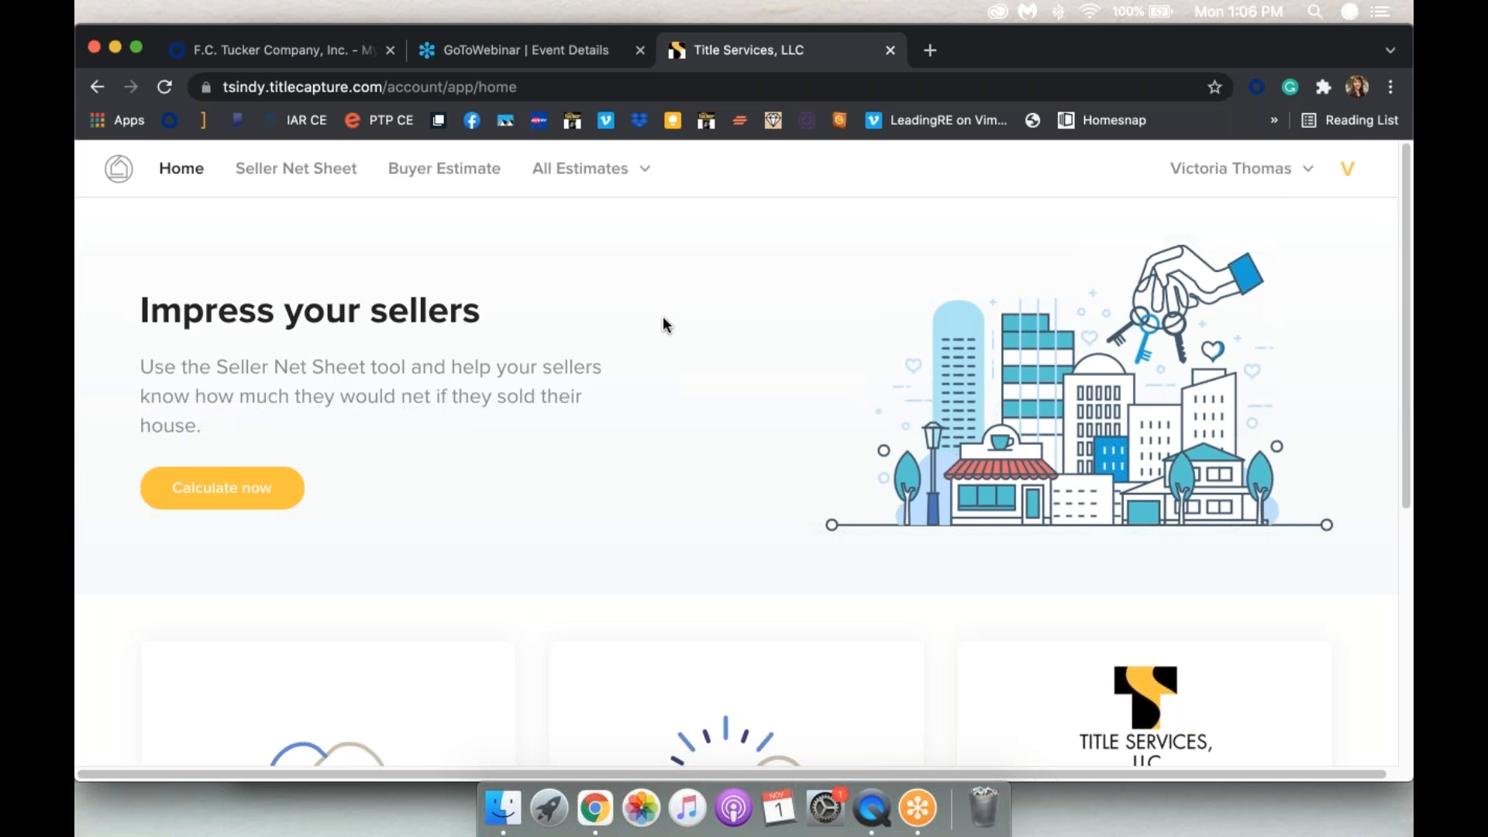
Step: Browse the home page cards, then start a blank Seller Net Sheet from the top navigation
scroll(663, 318, "down", 5)
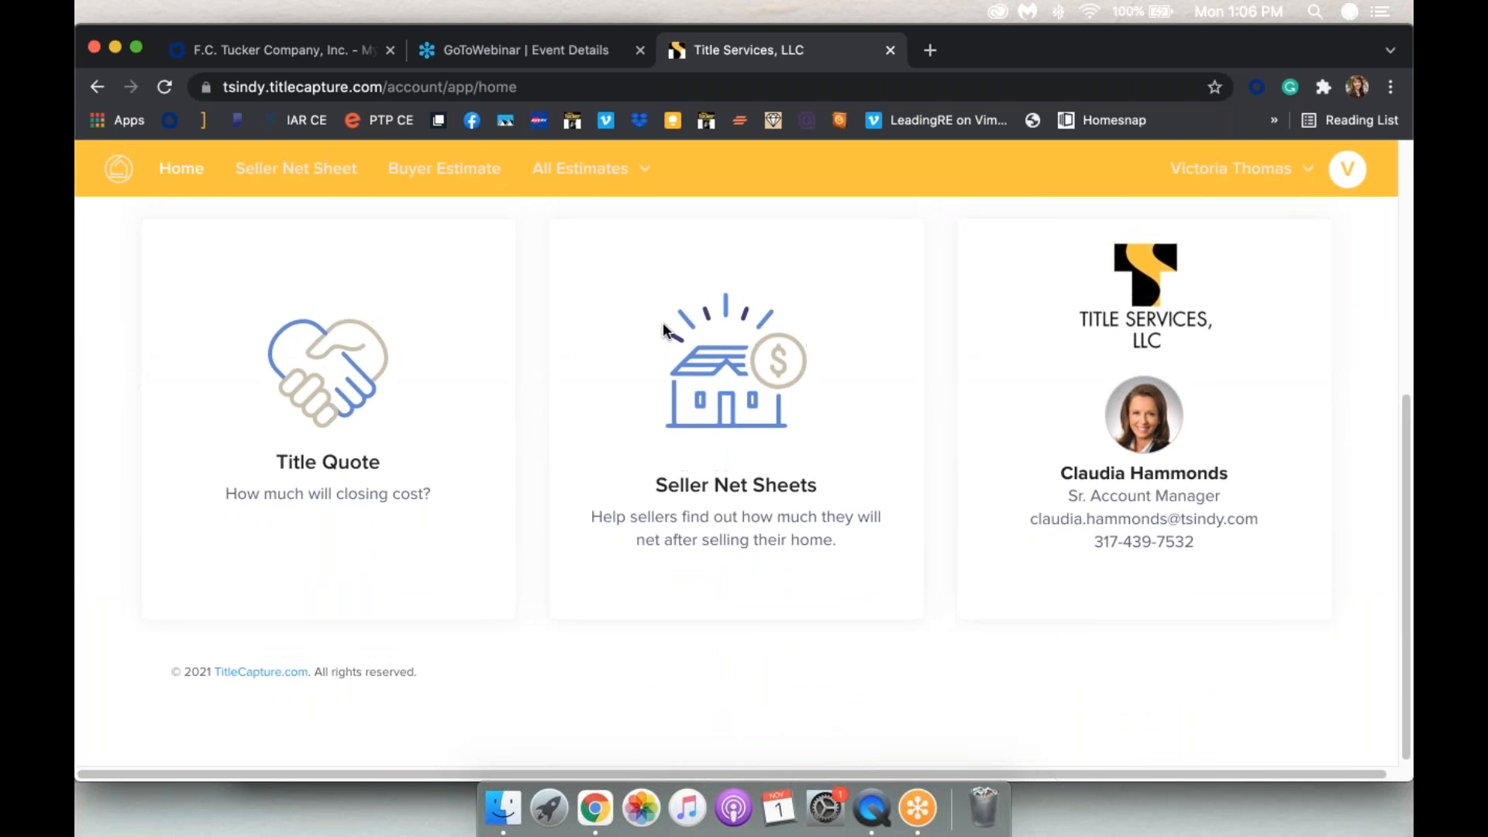
scroll(664, 330, "up", 5)
scroll(664, 330, "down", 4)
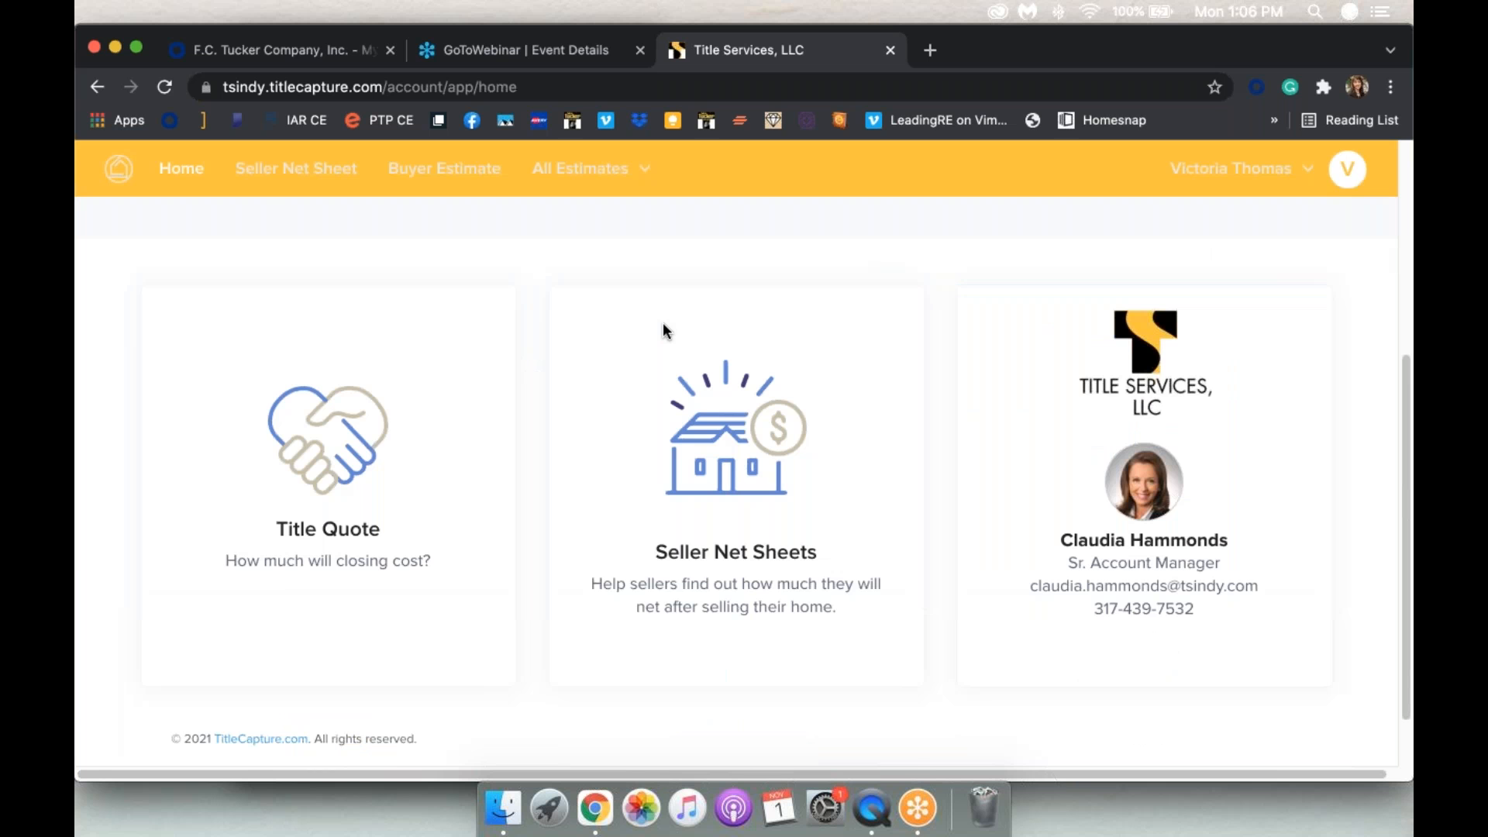
scroll(663, 326, "up", 5)
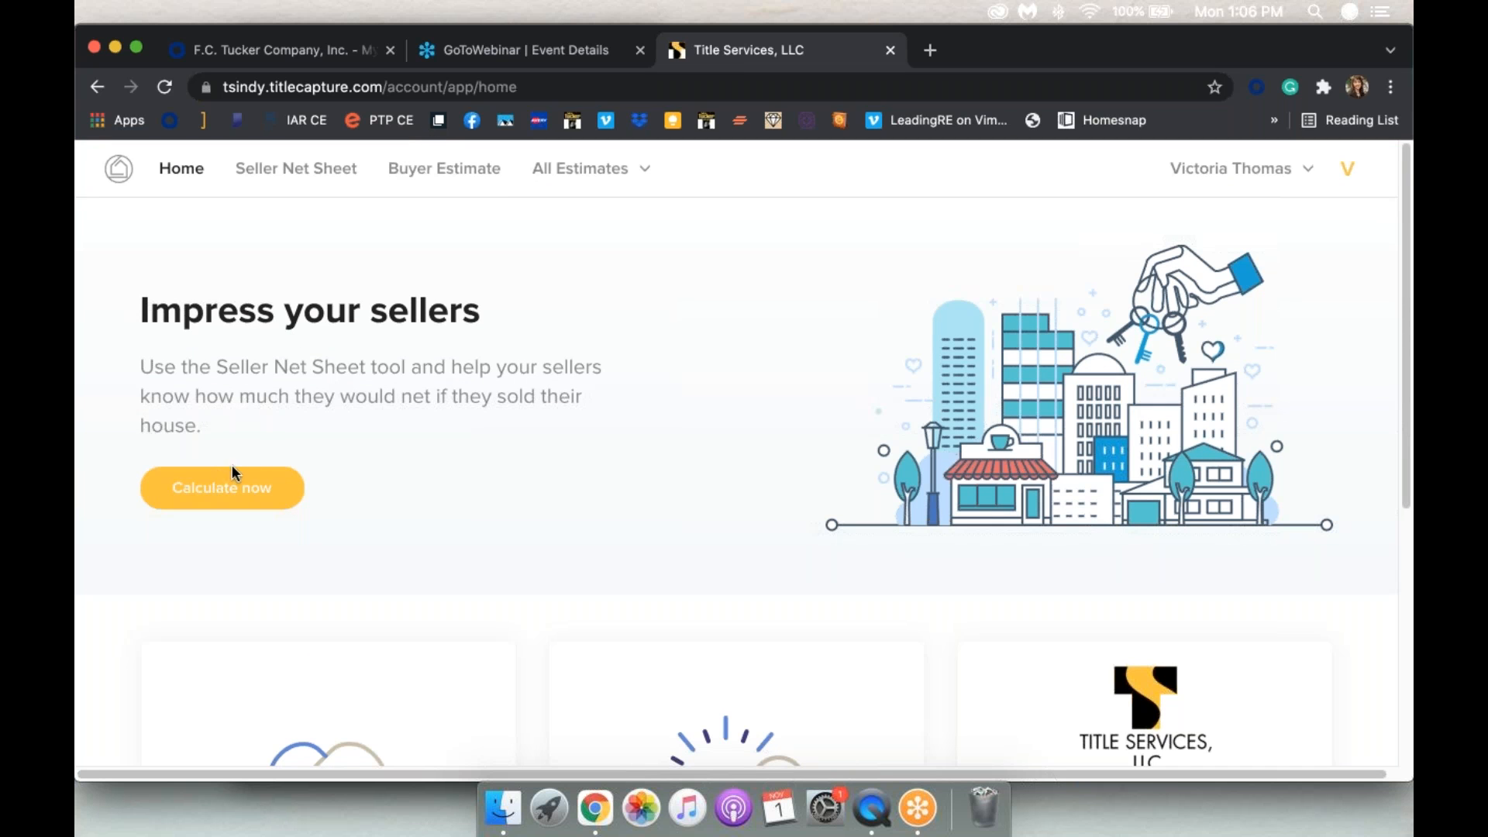
left_click(277, 176)
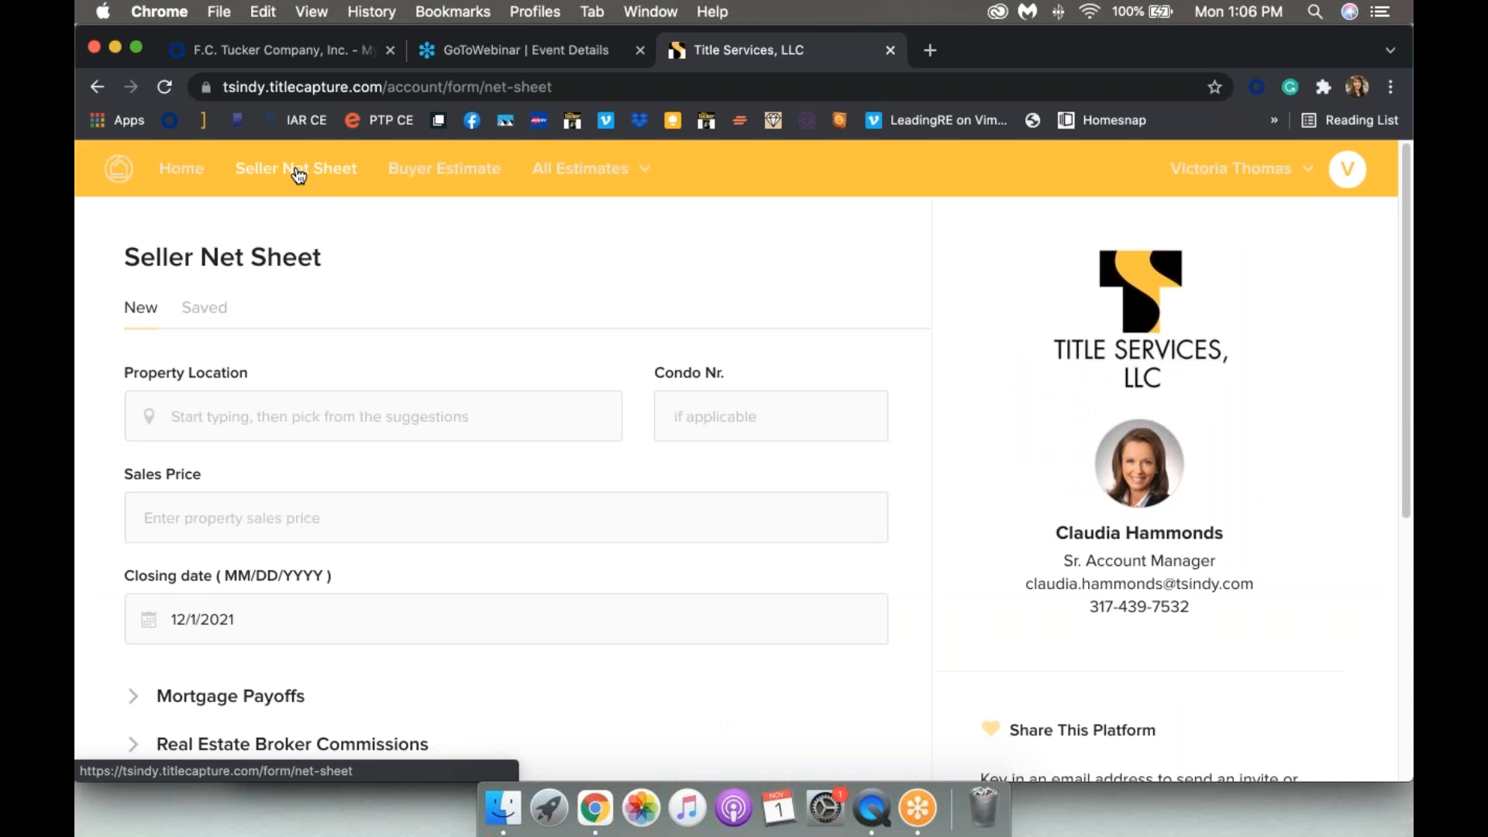
Step: Fill in the property location by choosing the matching Indianapolis address suggestion
left_click(227, 419)
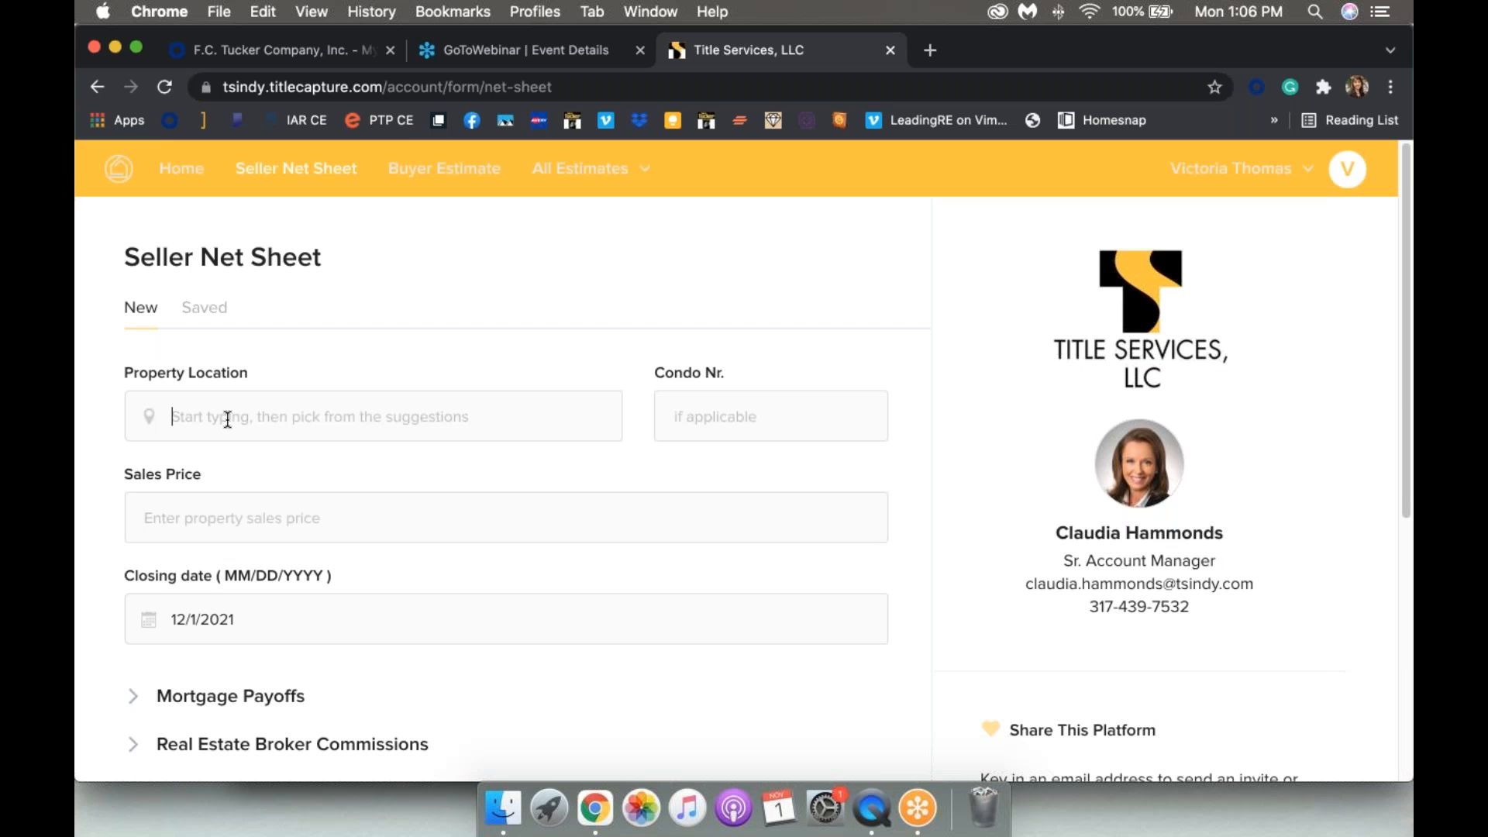
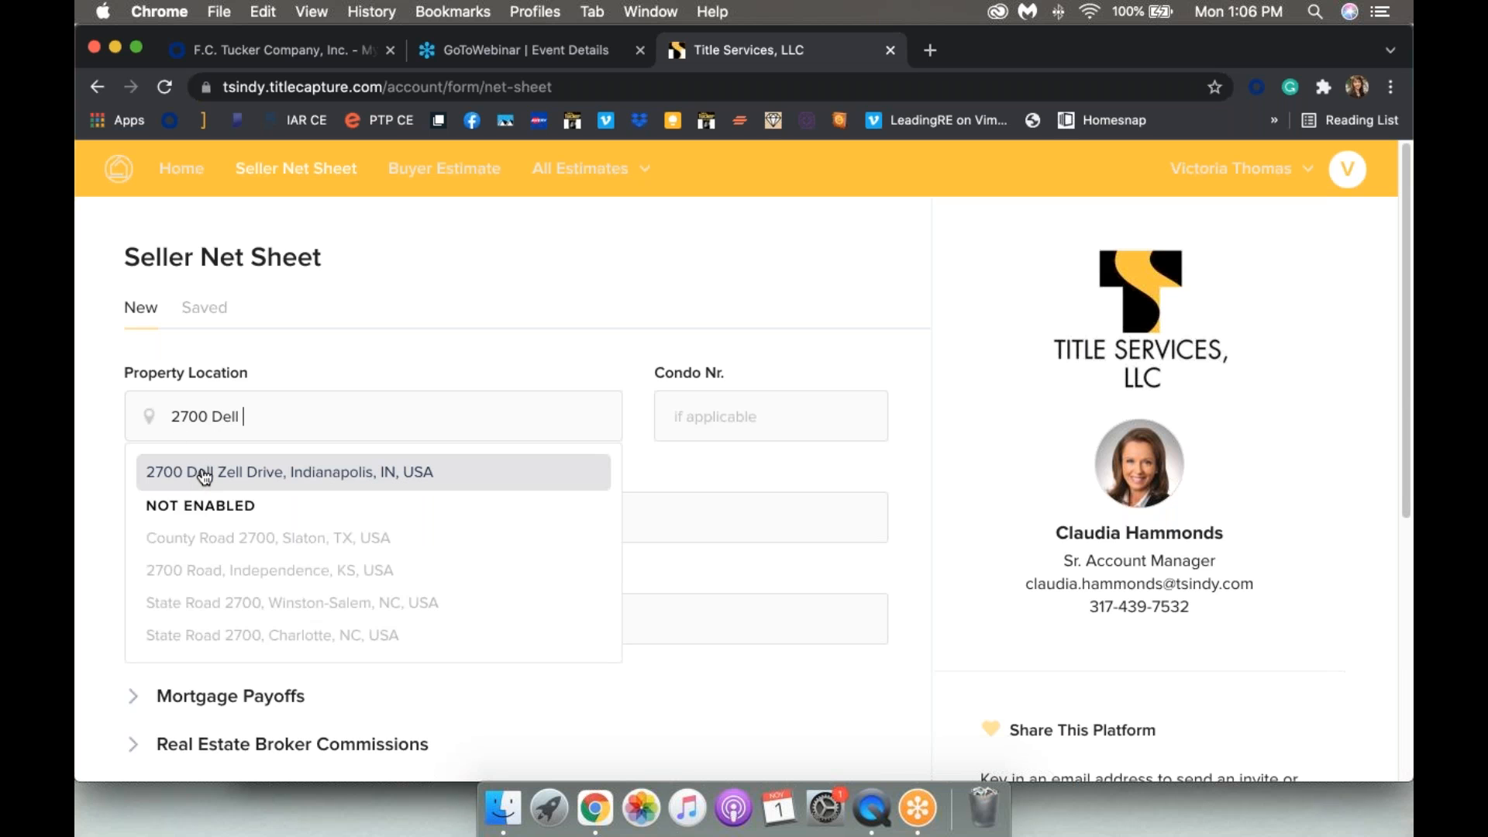
left_click(204, 476)
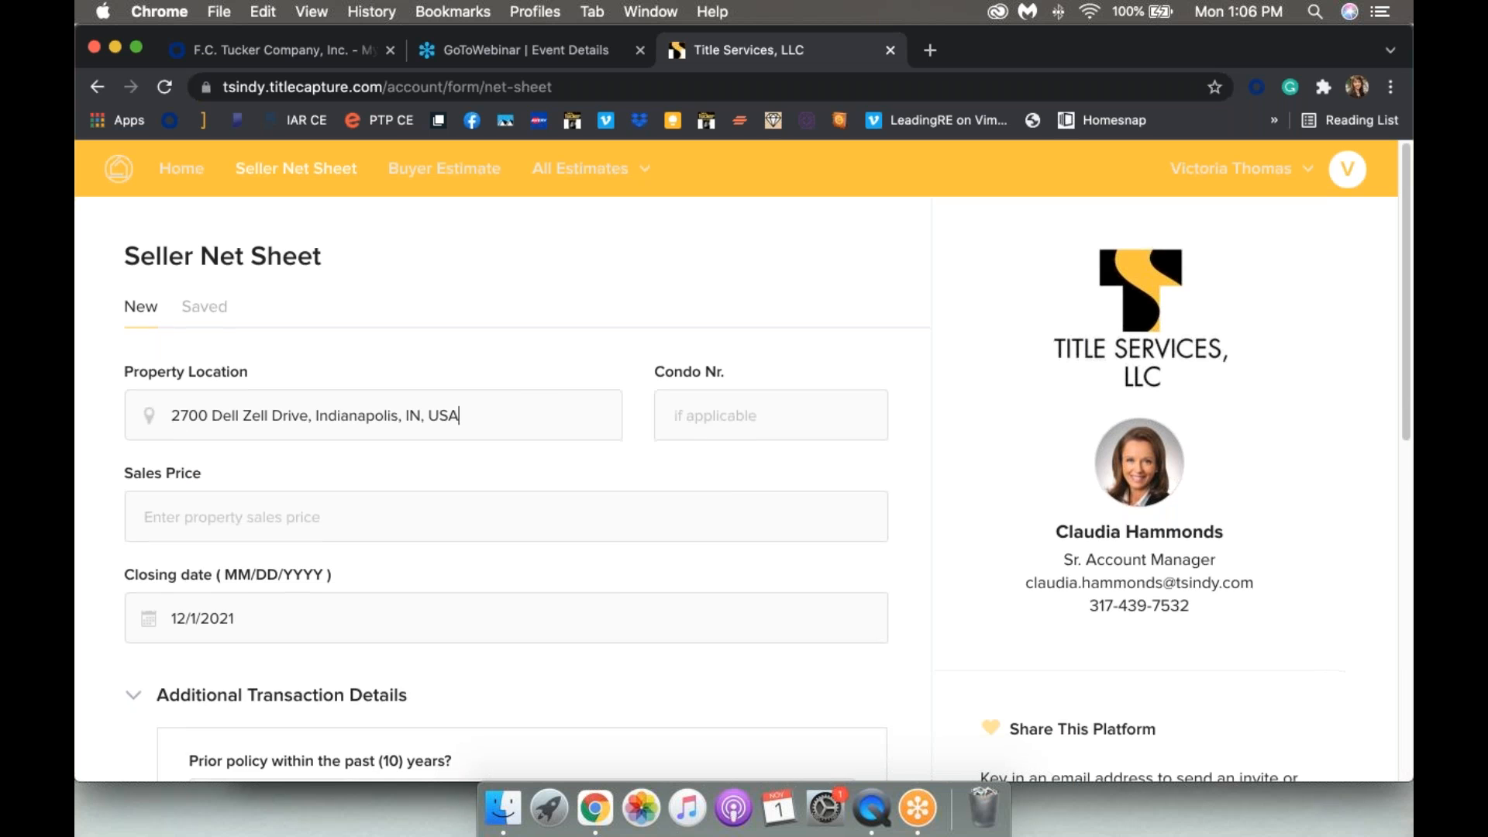
Step: Set the sales price to $280,000.00 and keep the 12/01/2021 closing date
scroll(209, 439, "down", 1)
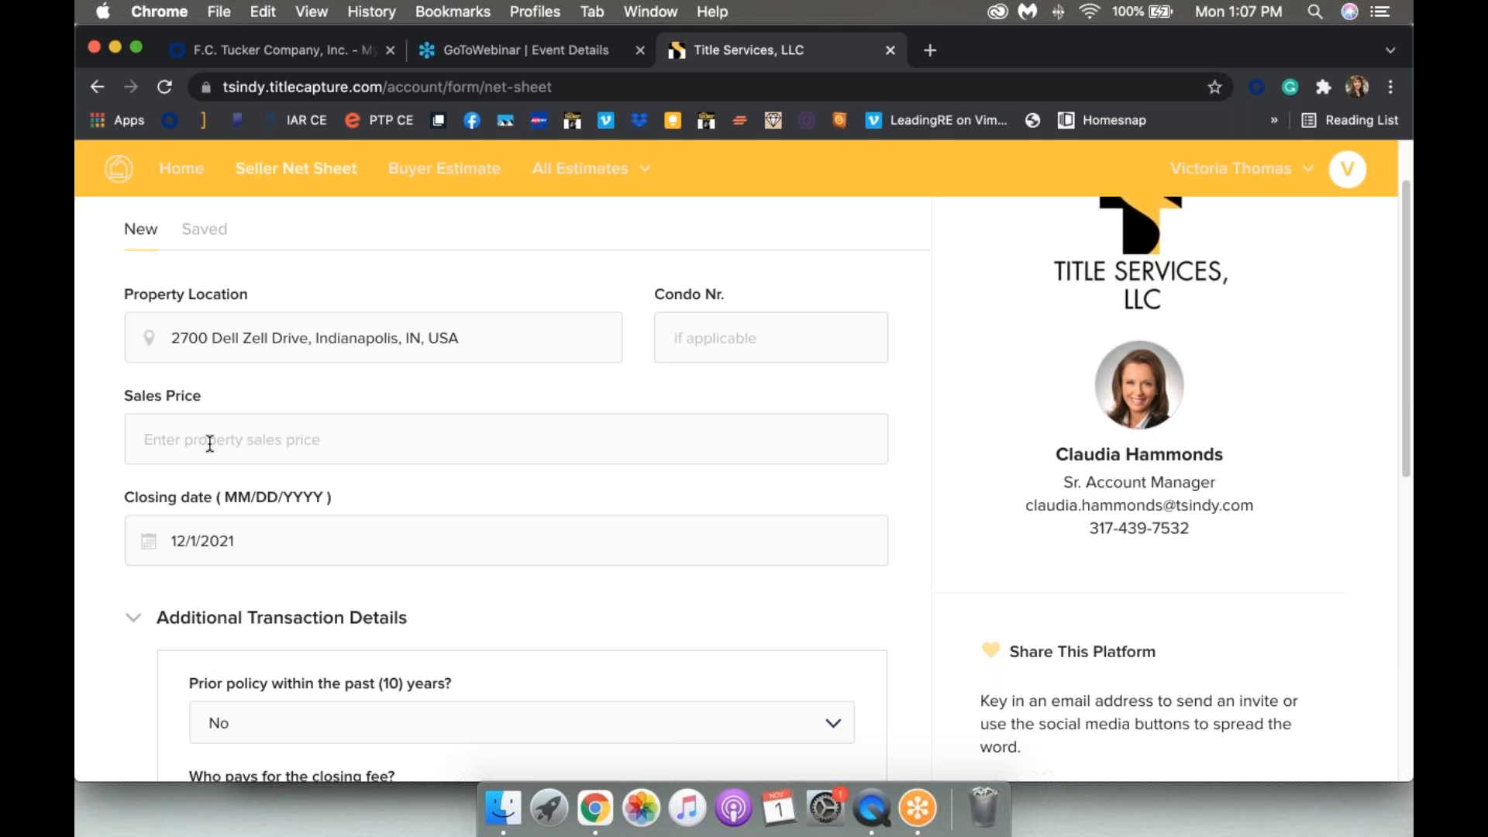
type("280000.00")
scroll(210, 443, "down", 2)
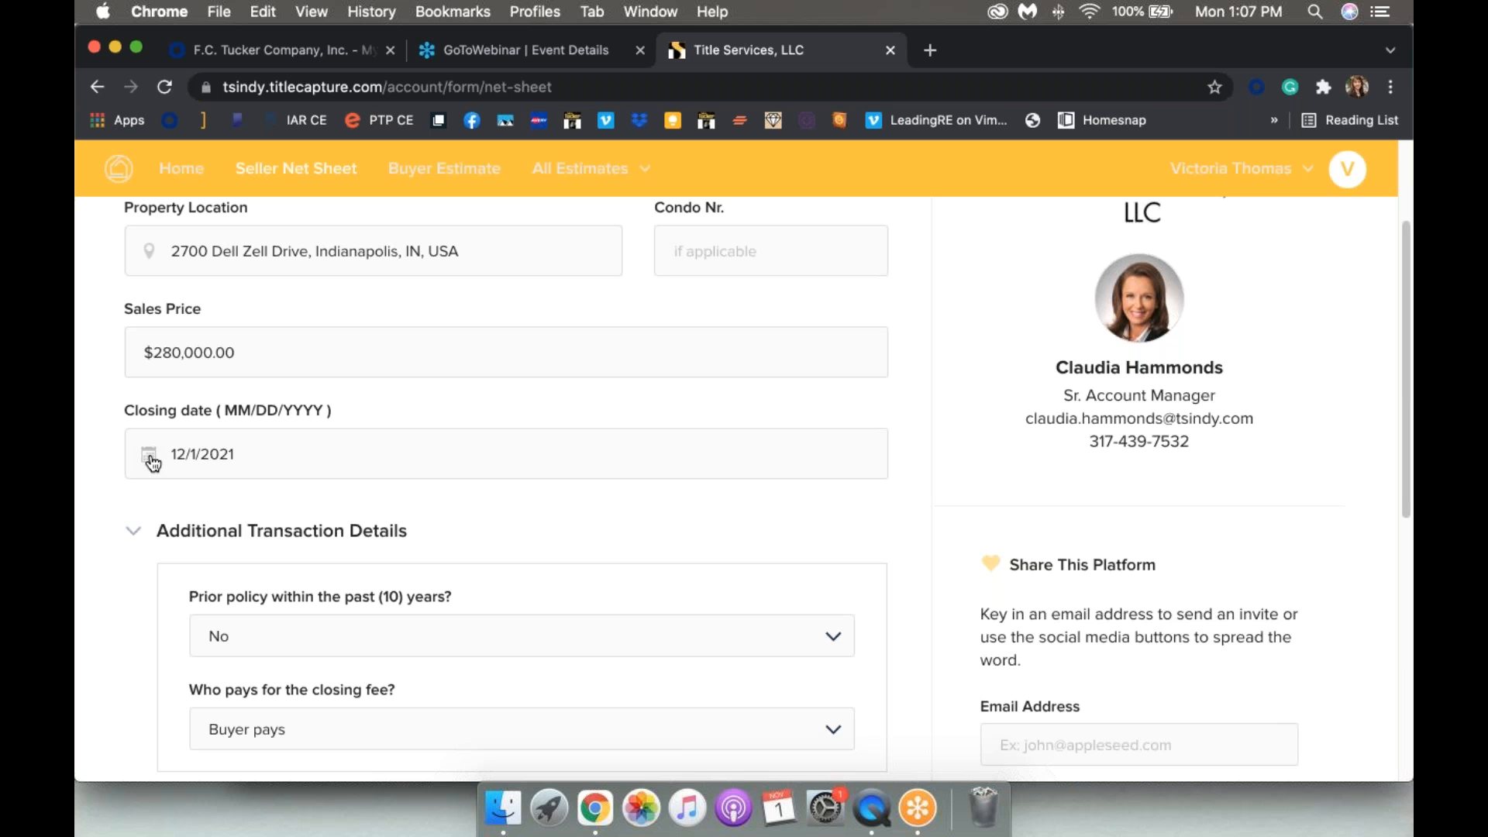
left_click(194, 455)
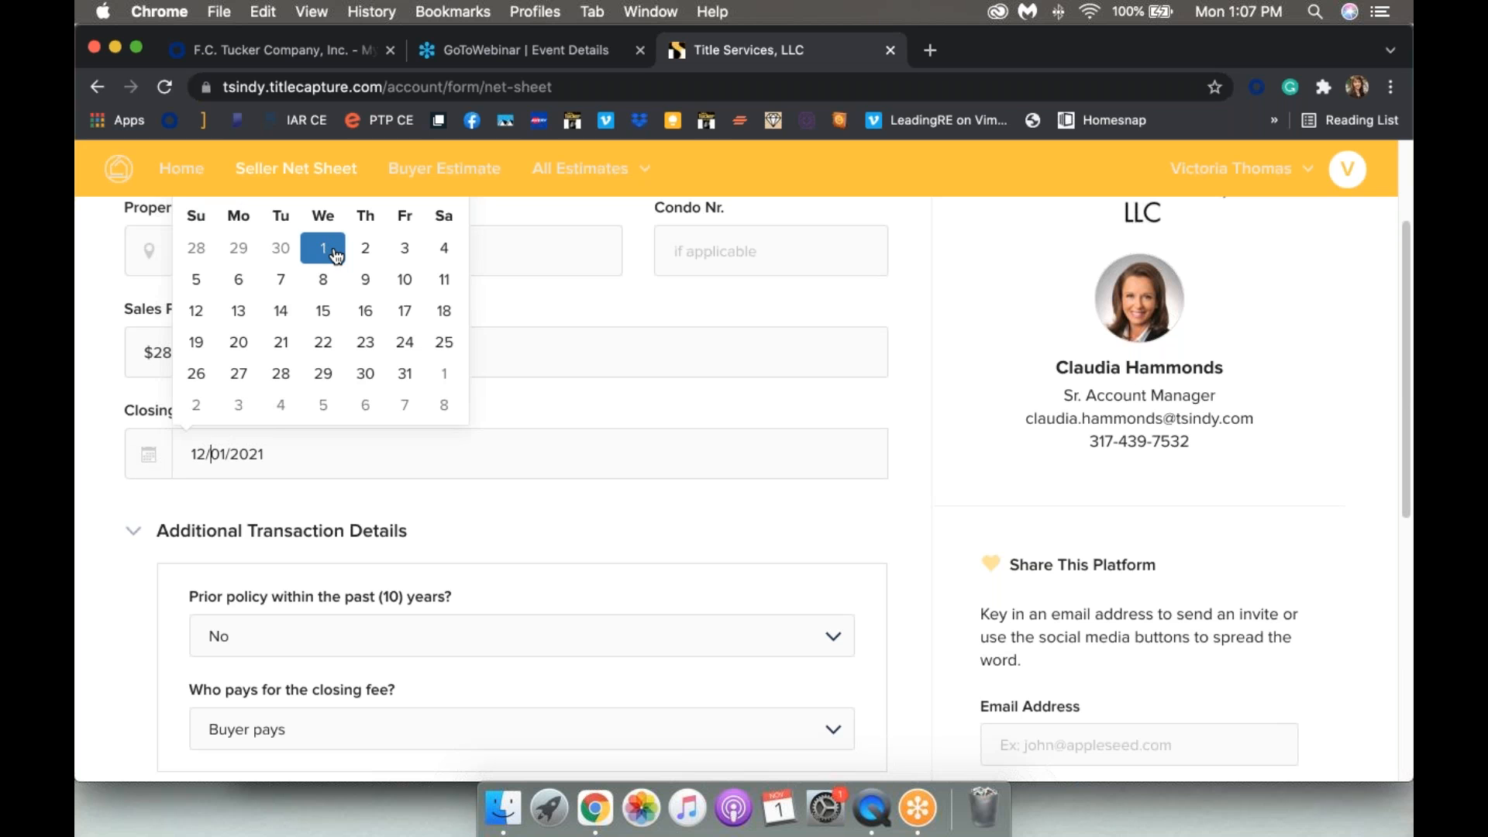
left_click(299, 494)
Step: Answer No to the prior policy question
scroll(299, 494, "down", 3)
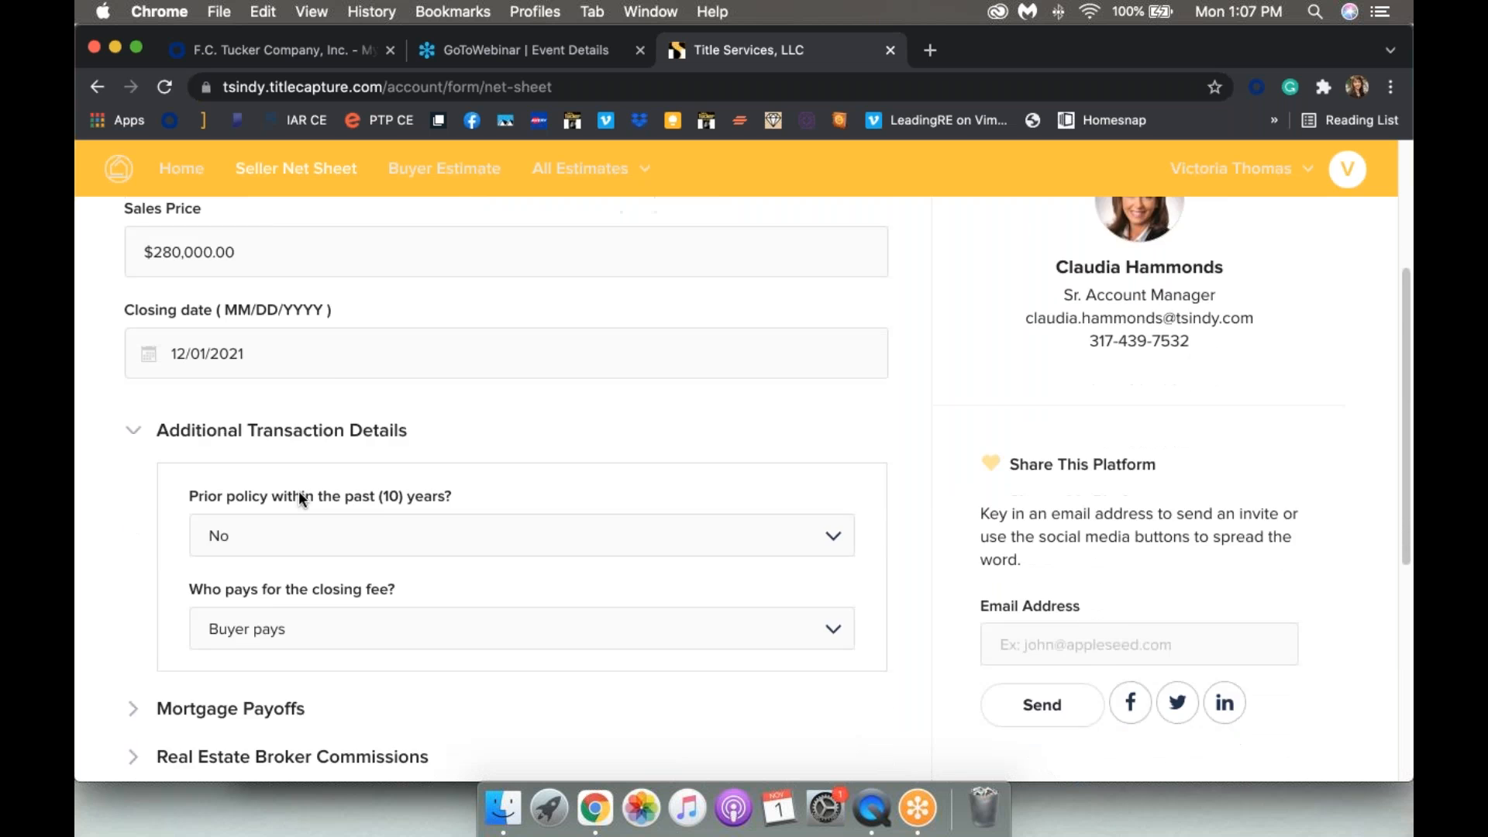
scroll(301, 499, "down", 3)
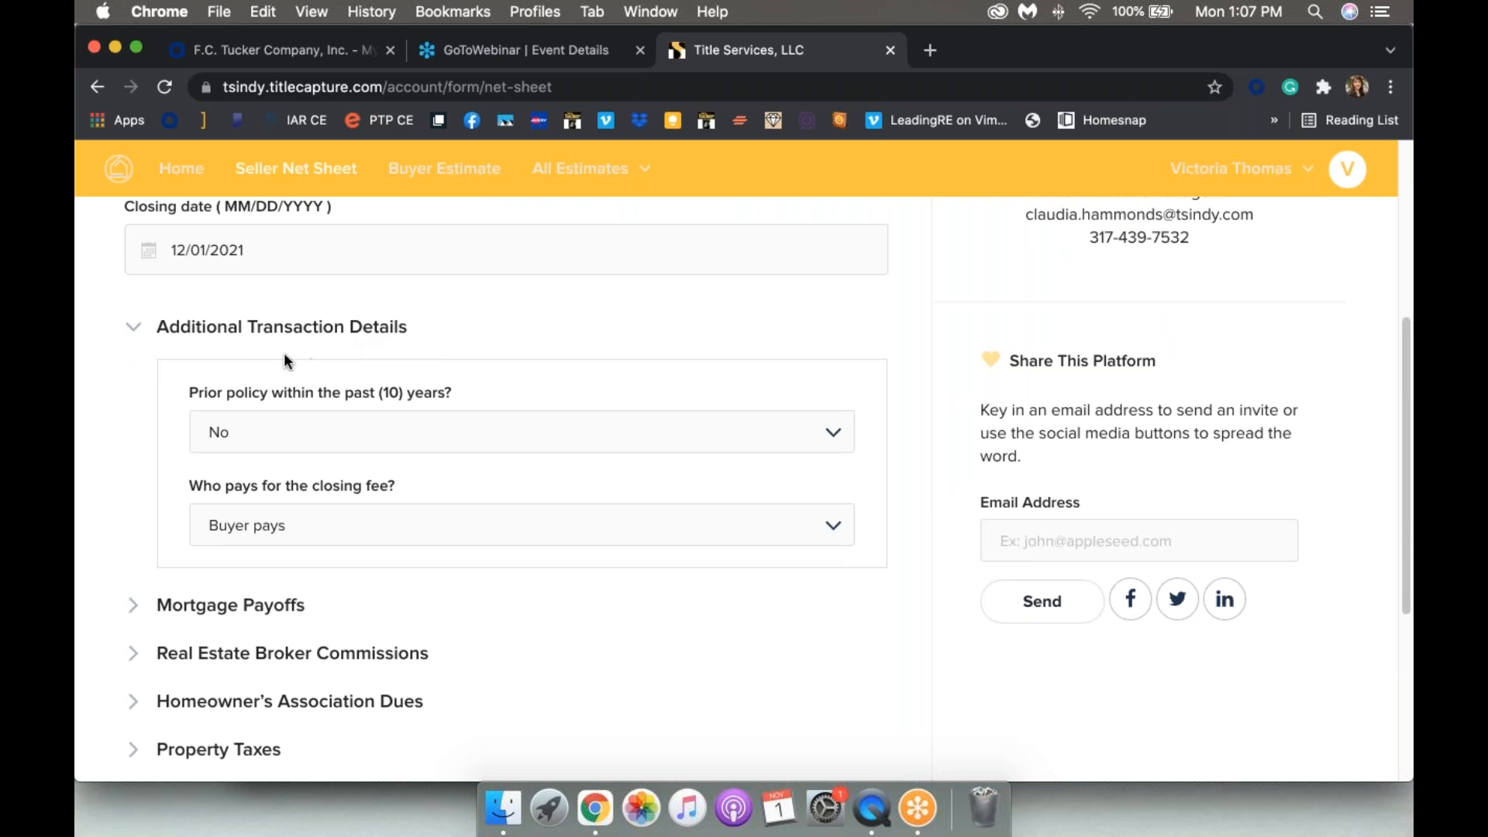
left_click(550, 440)
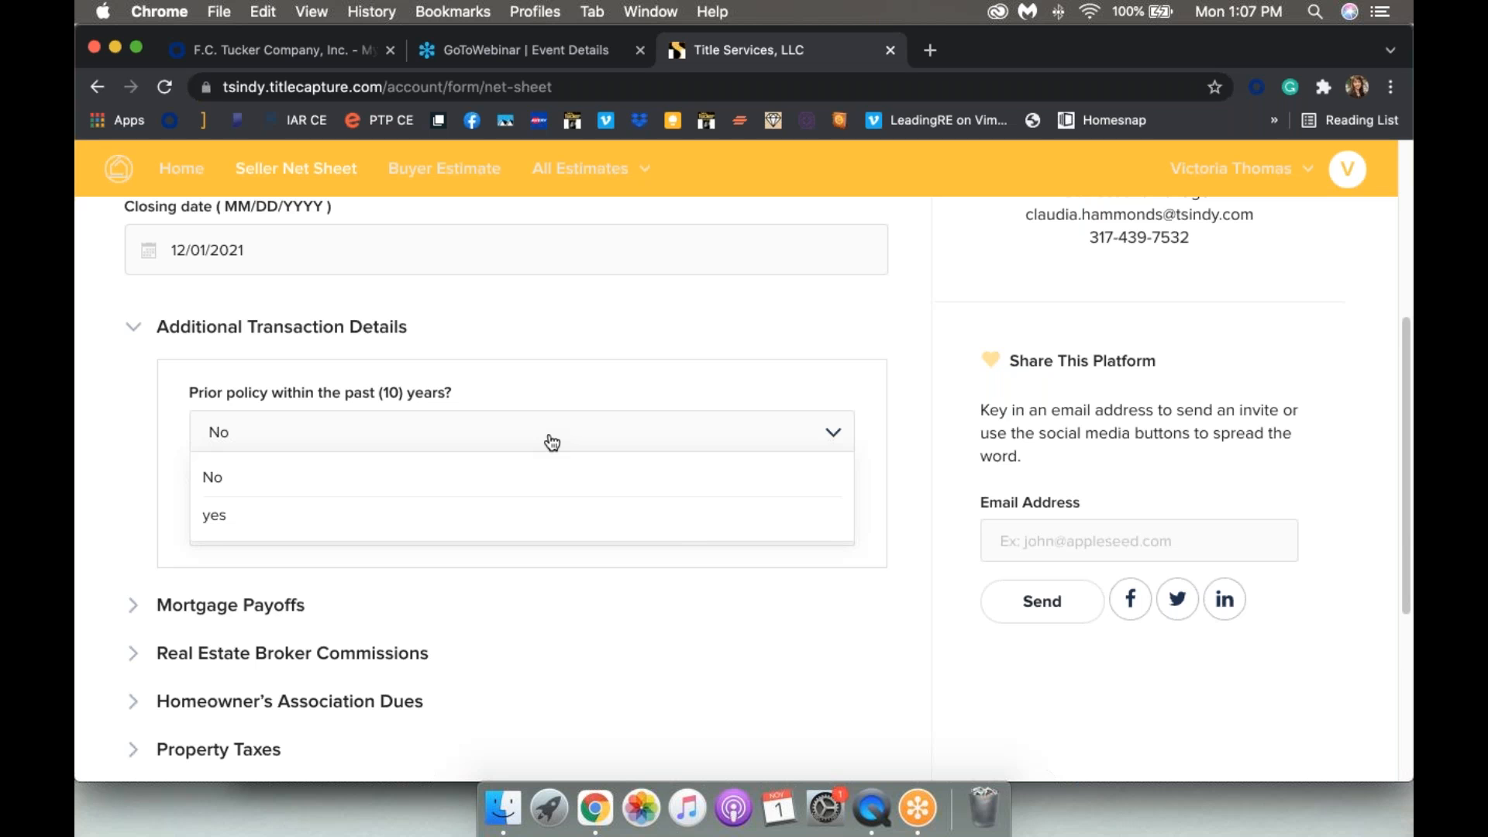
left_click(232, 484)
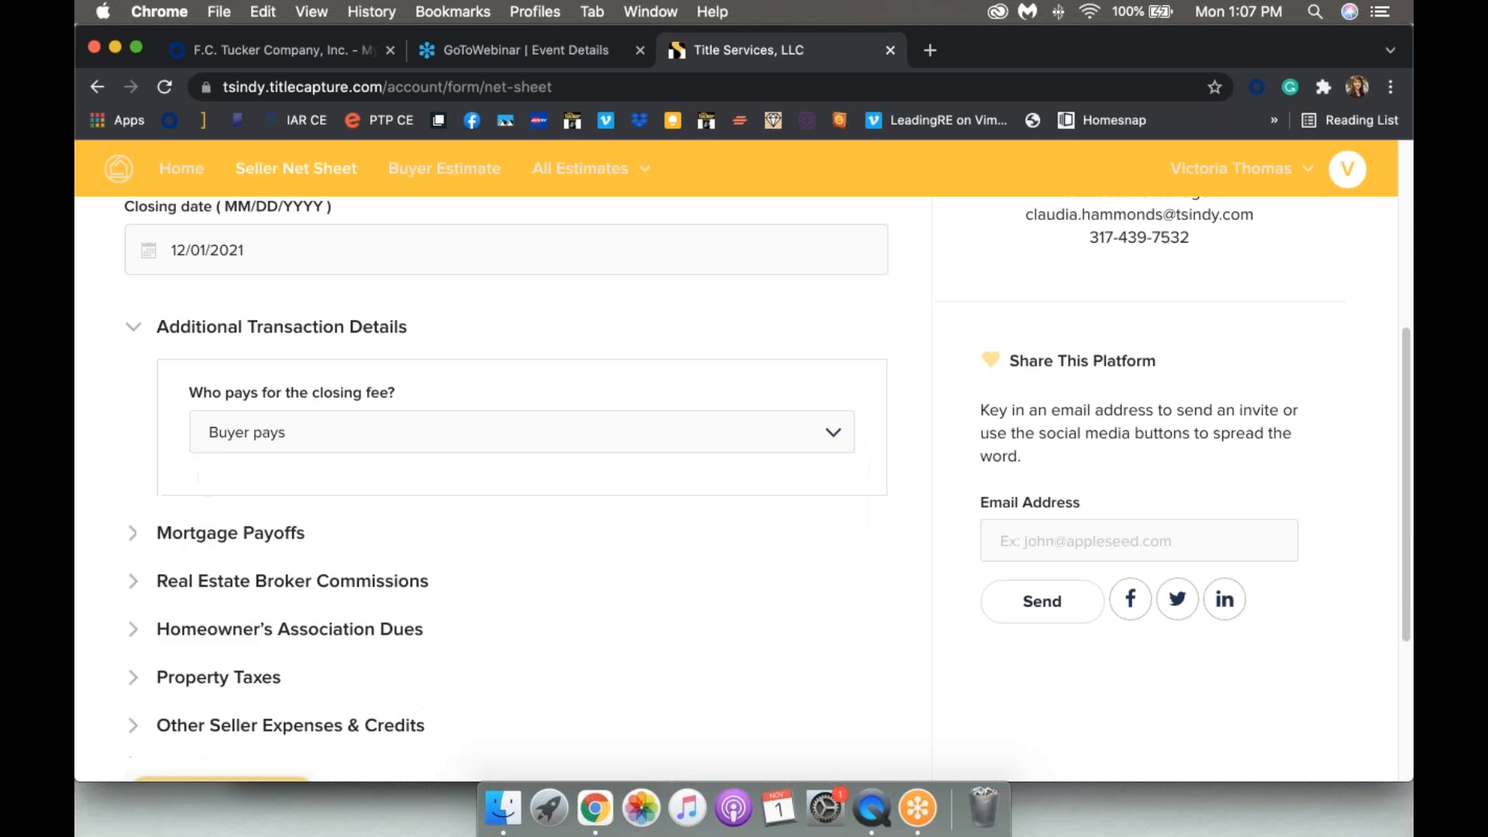
Step: Split the closing fee 50/50 and expand the Mortgage Payoffs section
scroll(239, 465, "down", 1)
left_click(246, 463)
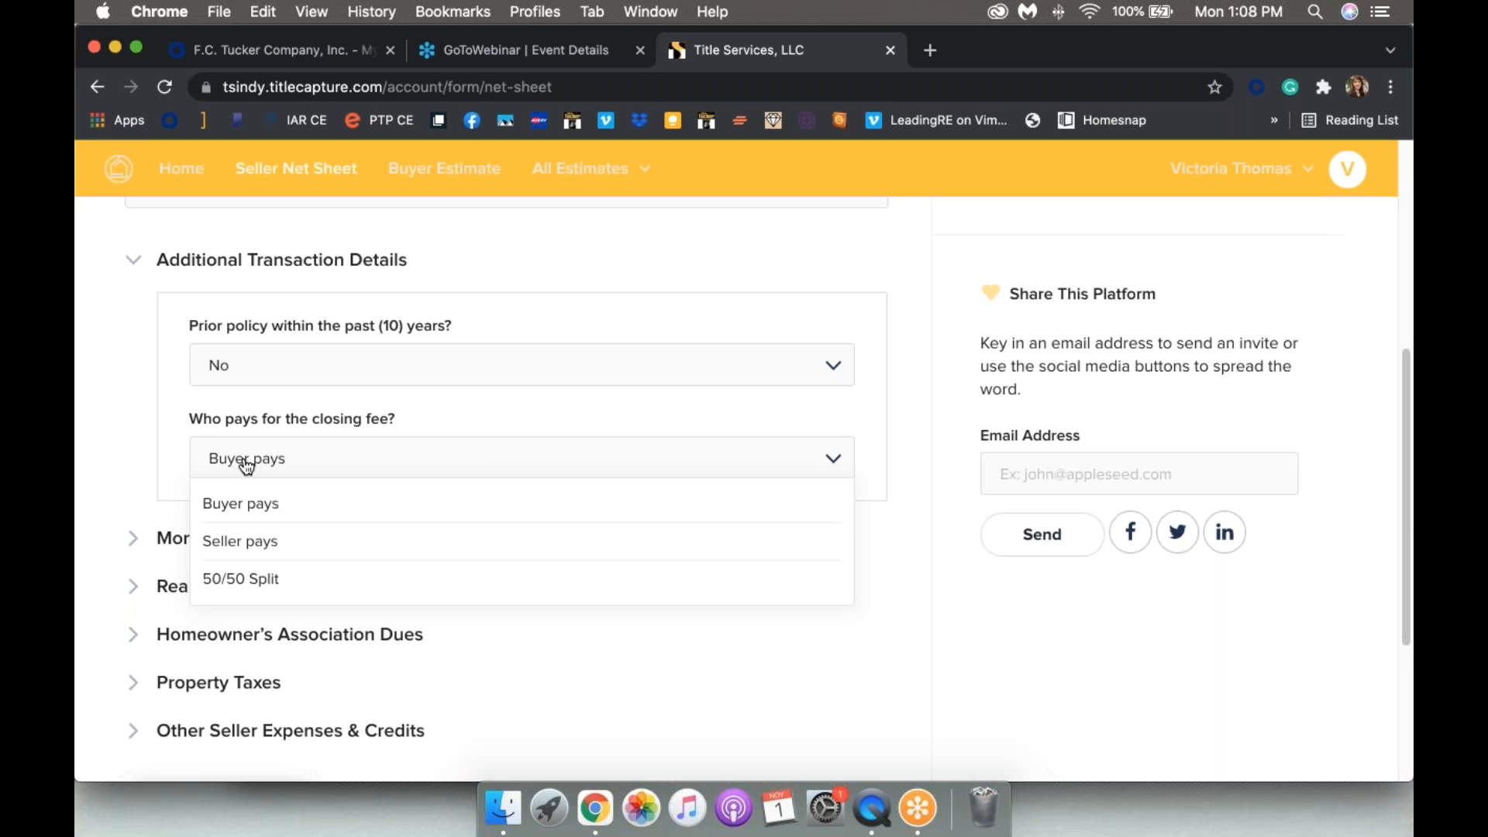
left_click(248, 593)
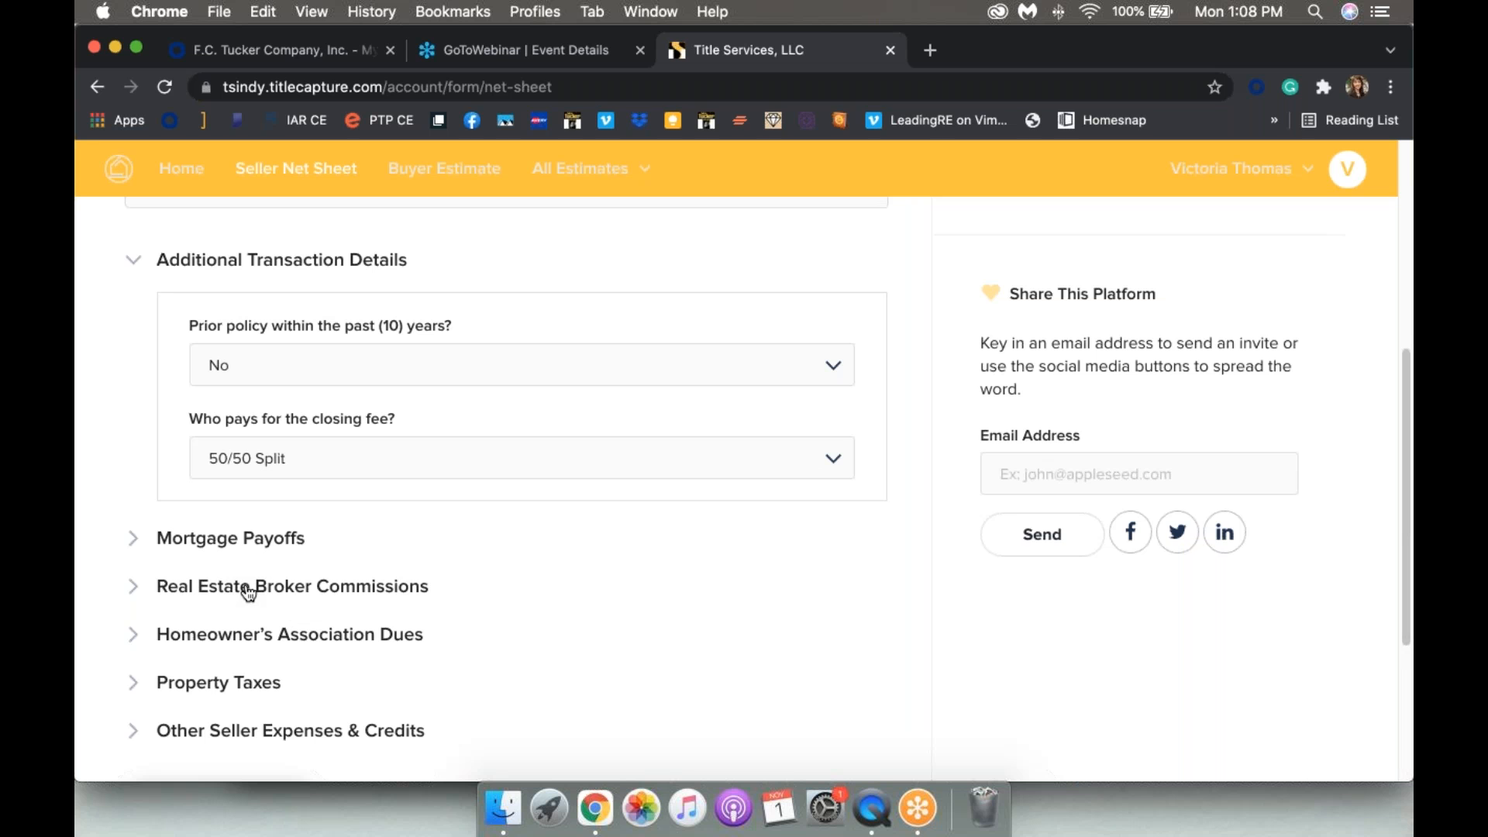
left_click(137, 541)
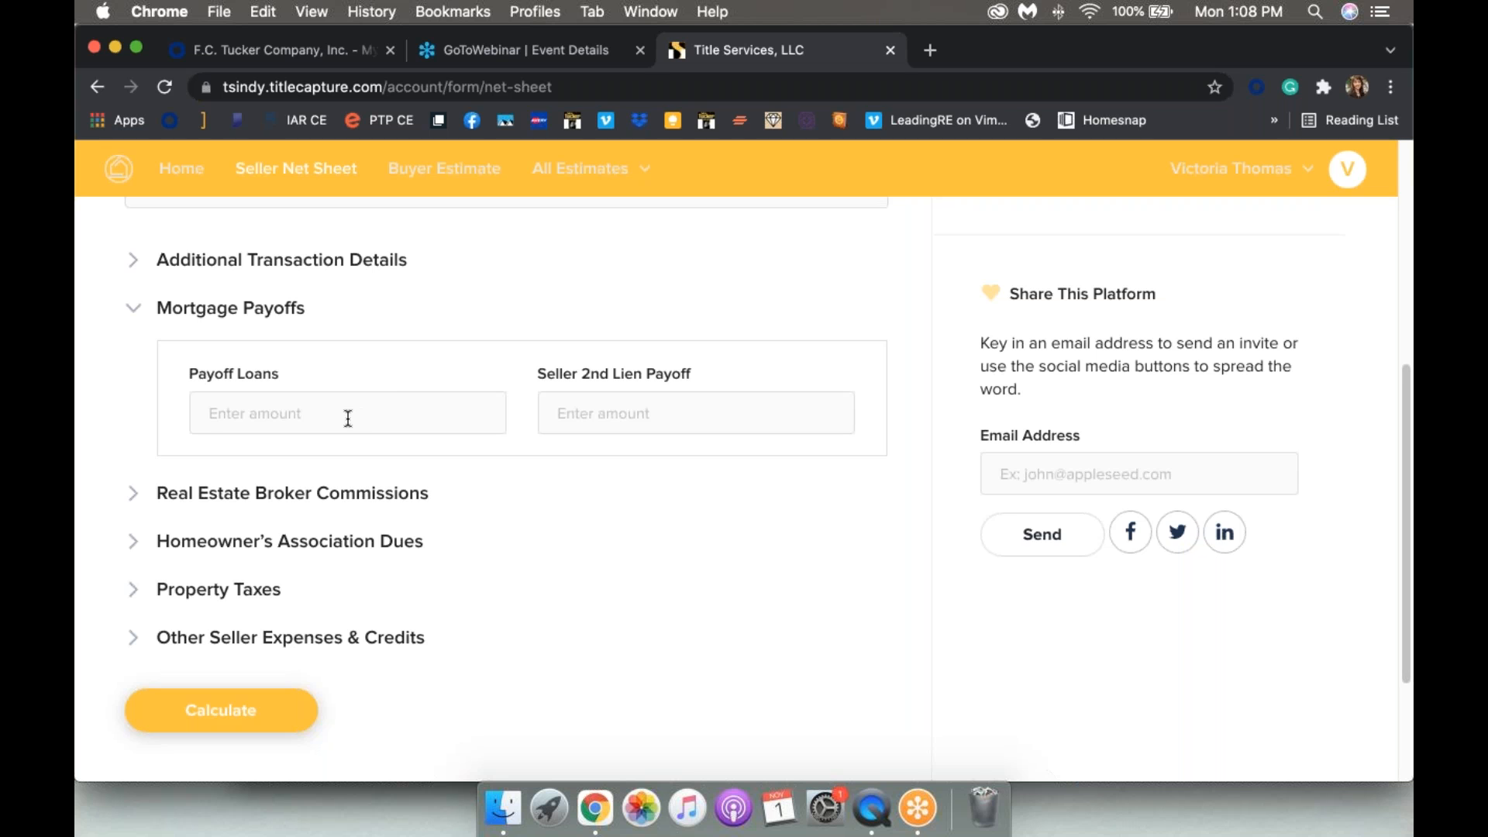
Step: Enter a 100,000 payoff loan amount and keep the listing commission in percent
type("100,000")
left_click(132, 502)
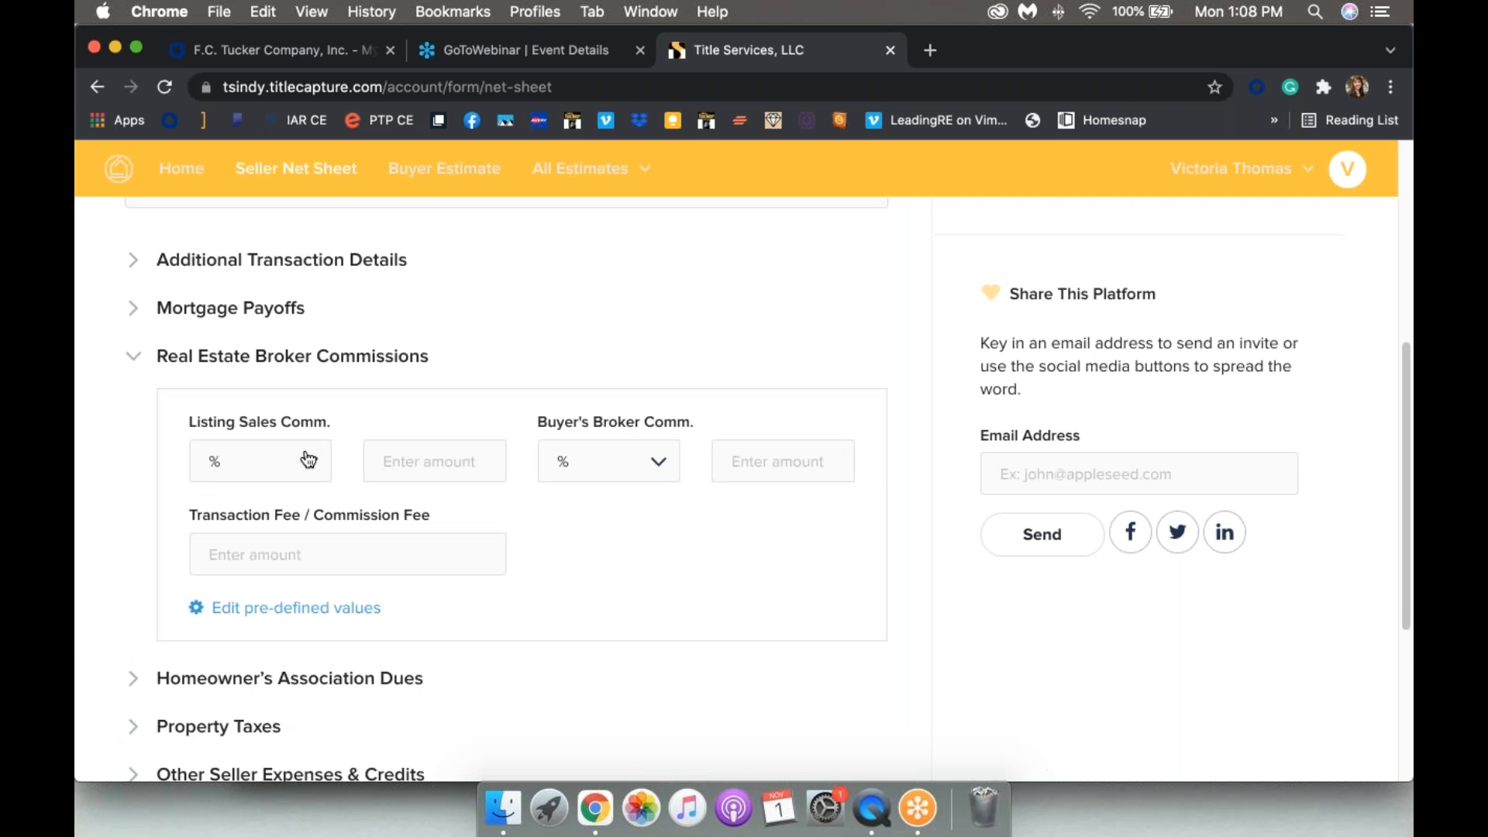
scroll(313, 458, "down", 2)
scroll(308, 459, "up", 2)
scroll(307, 458, "down", 2)
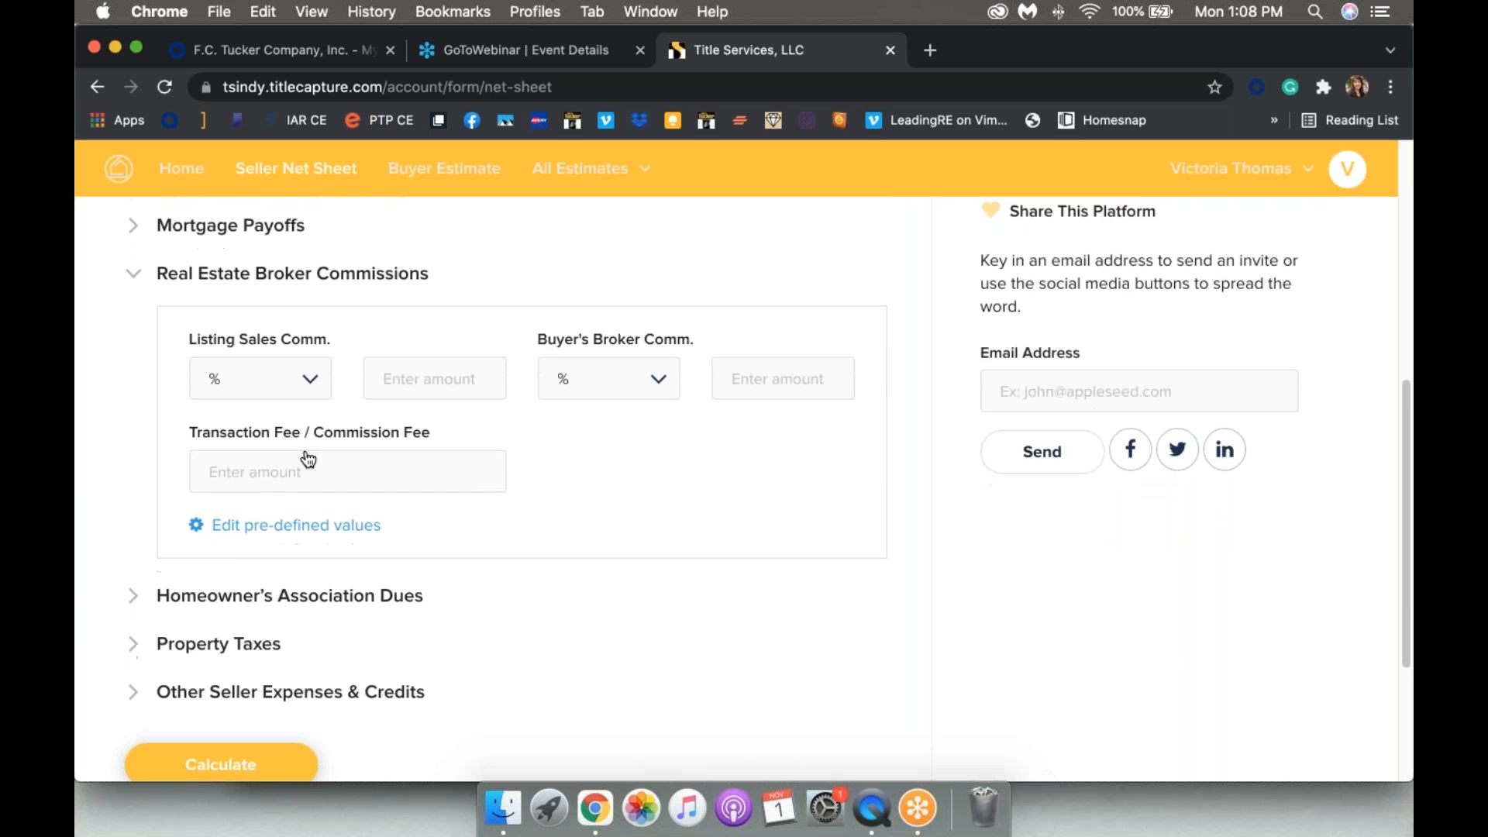
left_click(253, 387)
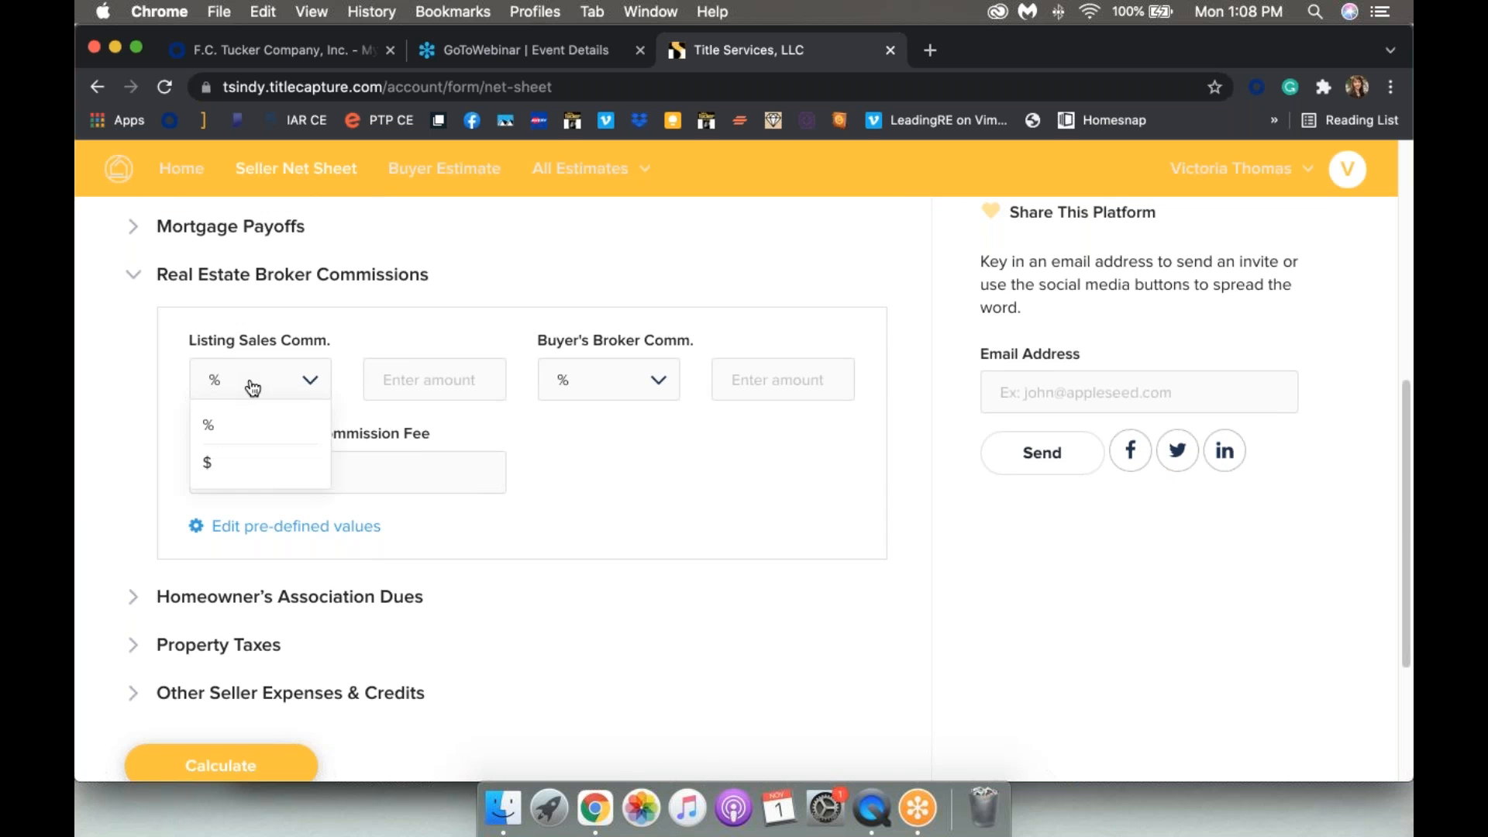
left_click(227, 429)
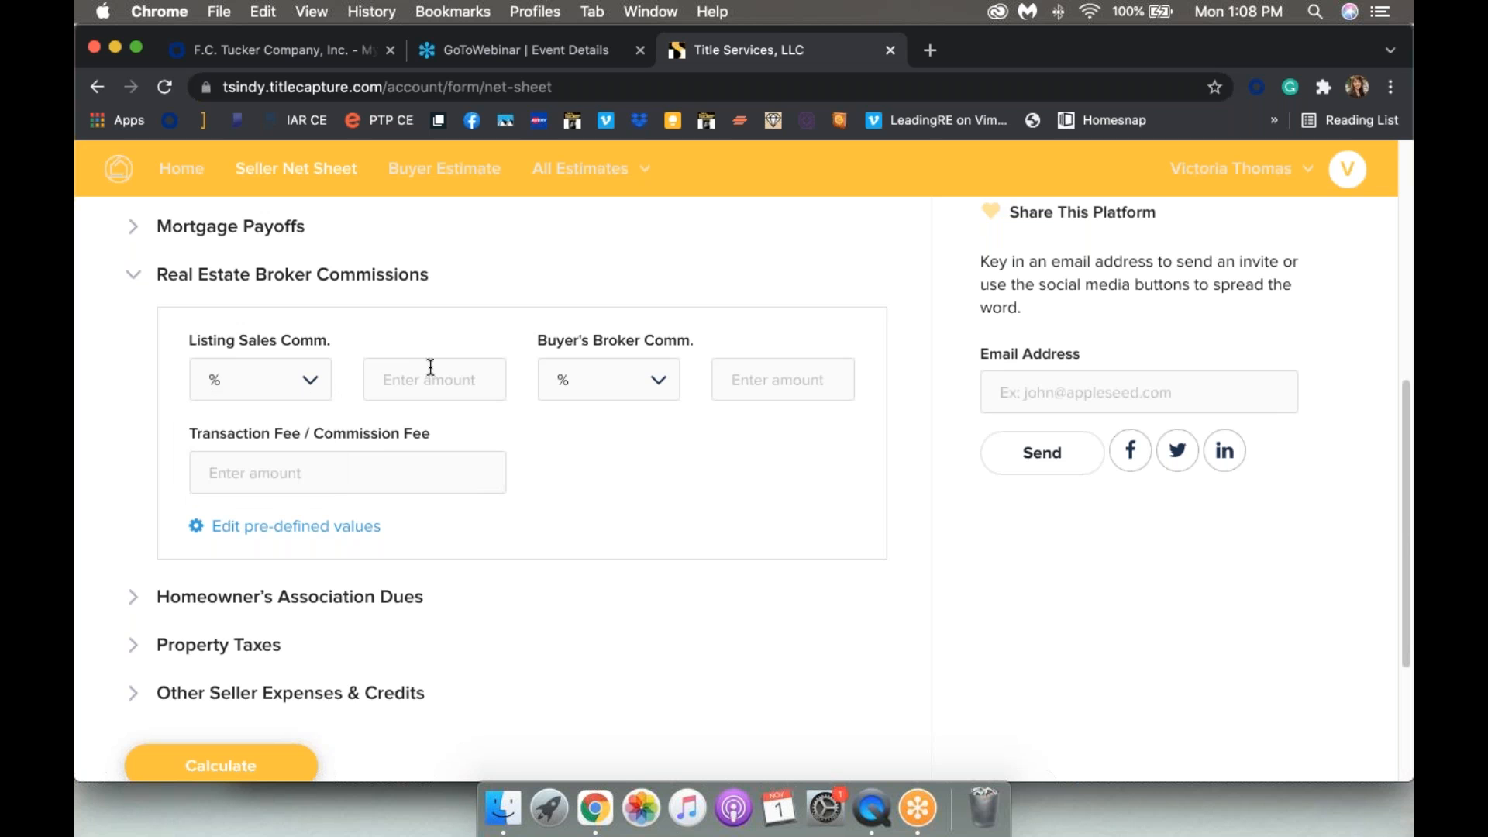
Step: Set 3% listing and 3% buyer's broker commissions with a $225.00 transaction fee
left_click(428, 375)
type("3")
left_click(795, 385)
type("3")
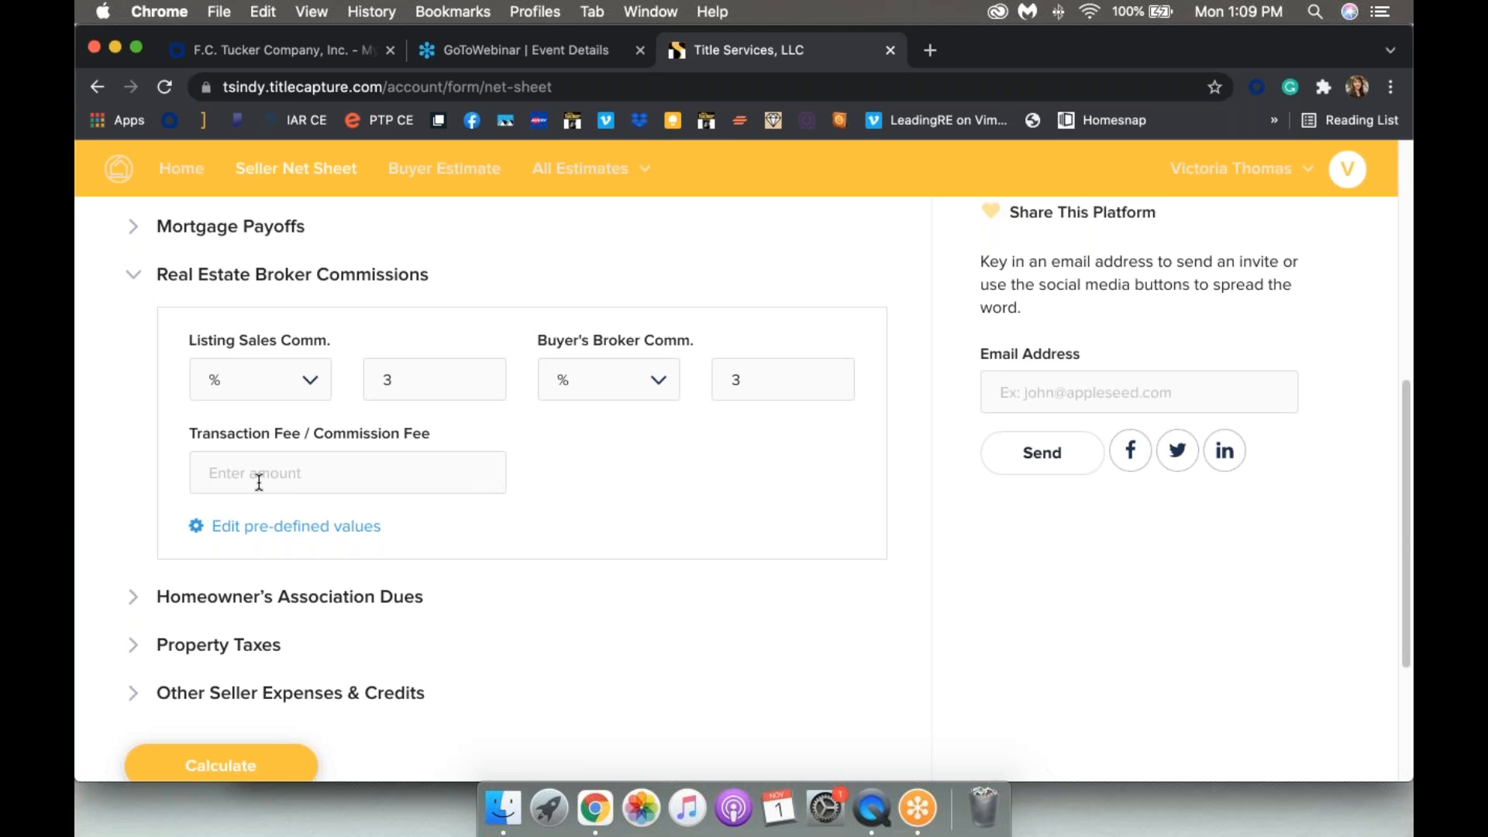
type("225")
scroll(653, 445, "down", 5)
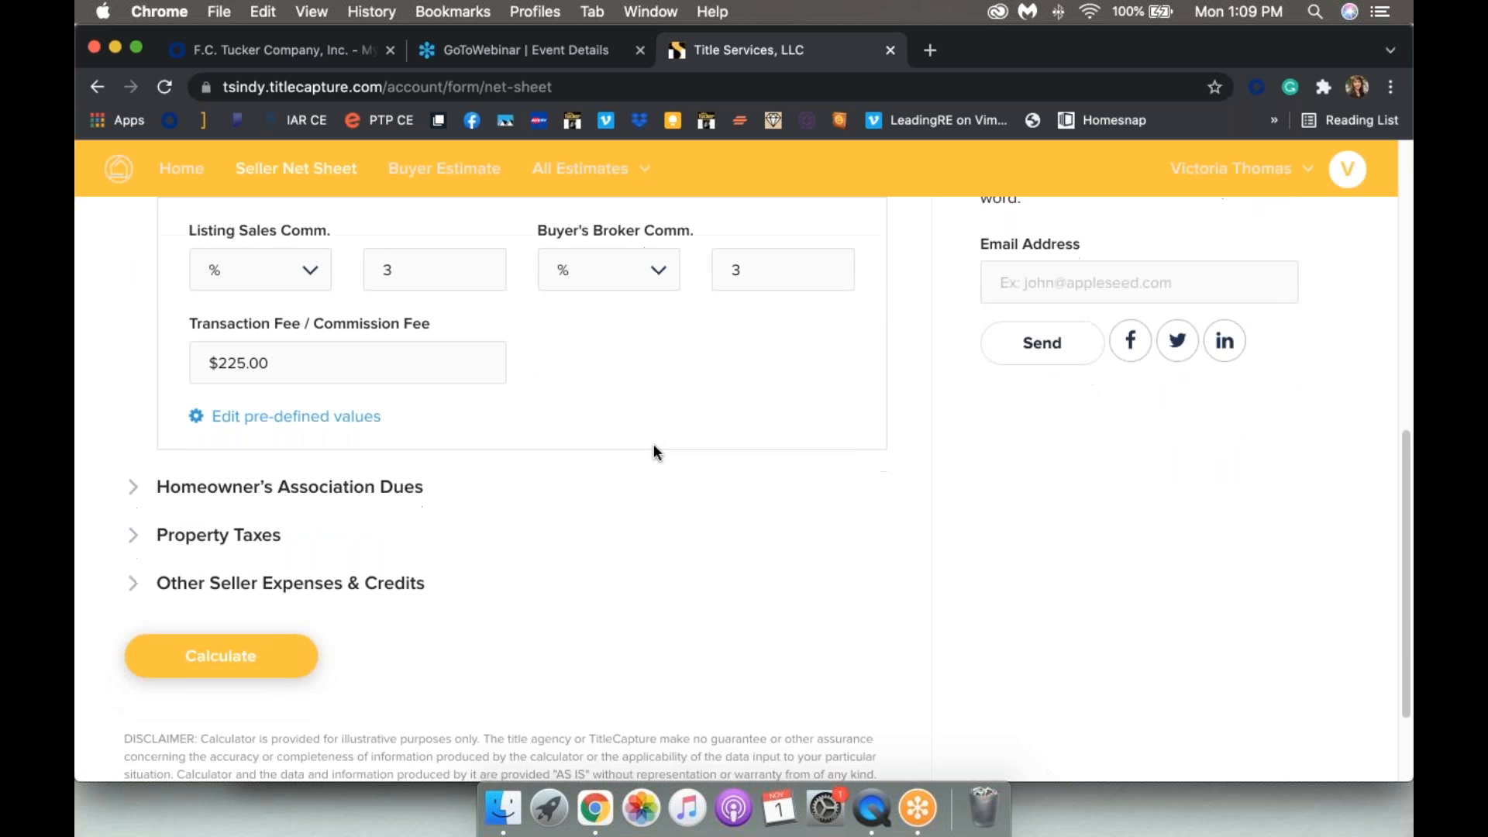
Step: Set HOA dues to $40.00 paid Annually, with Did Seller pay set to Yes
left_click(136, 421)
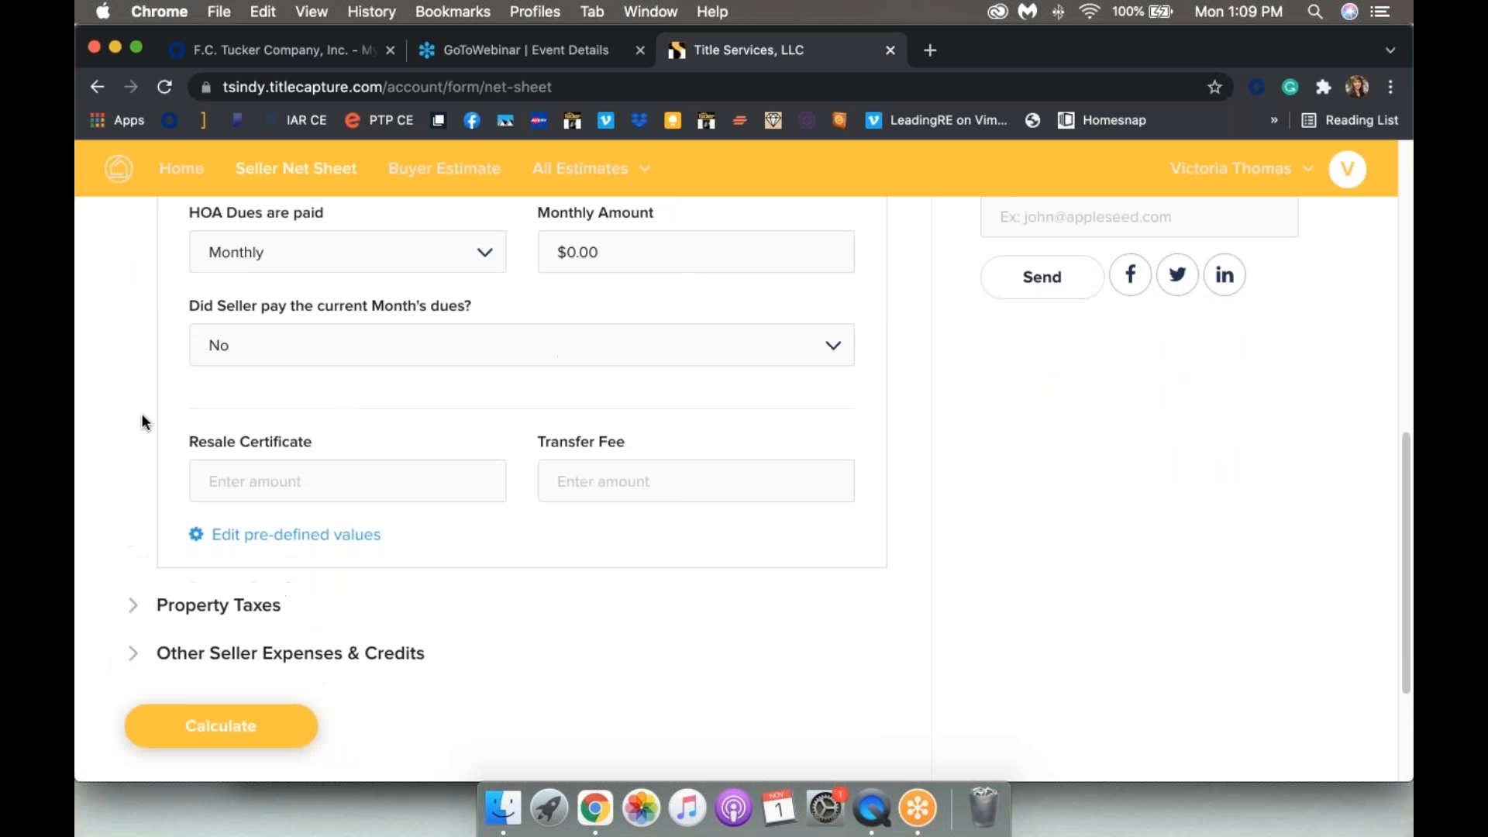
scroll(322, 382, "up", 4)
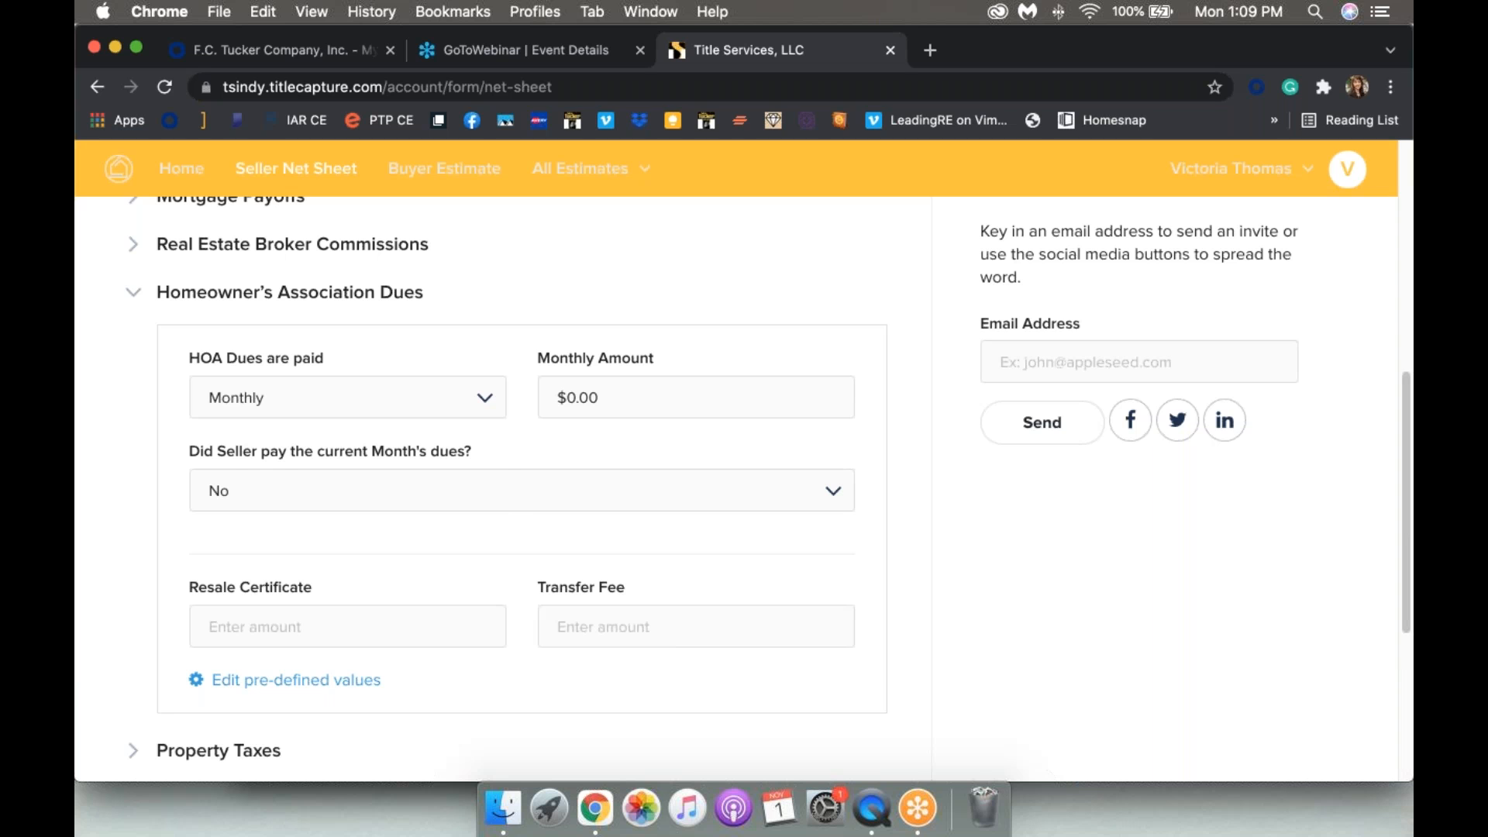
left_click(347, 398)
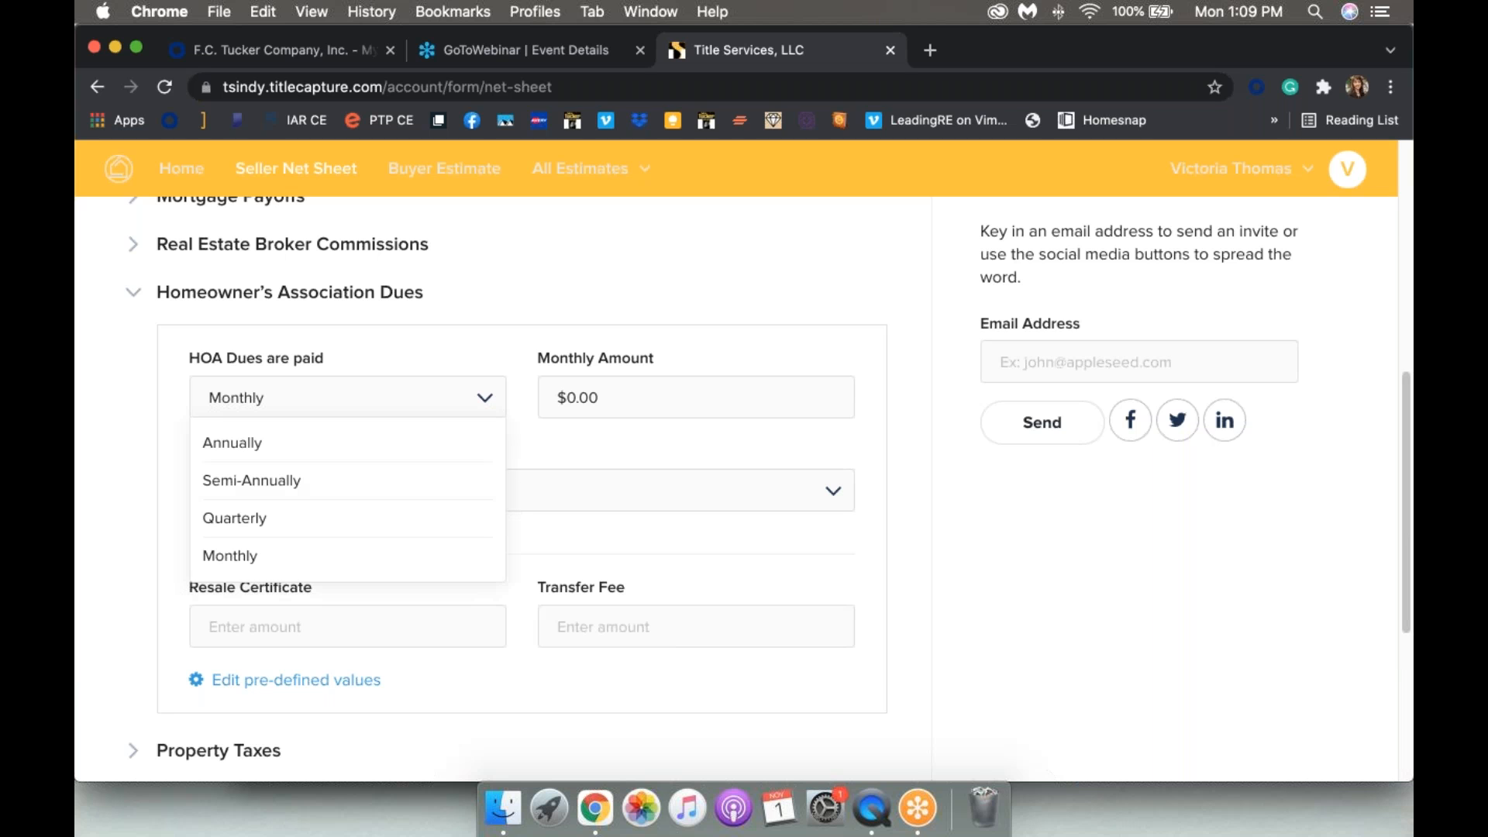
left_click(228, 451)
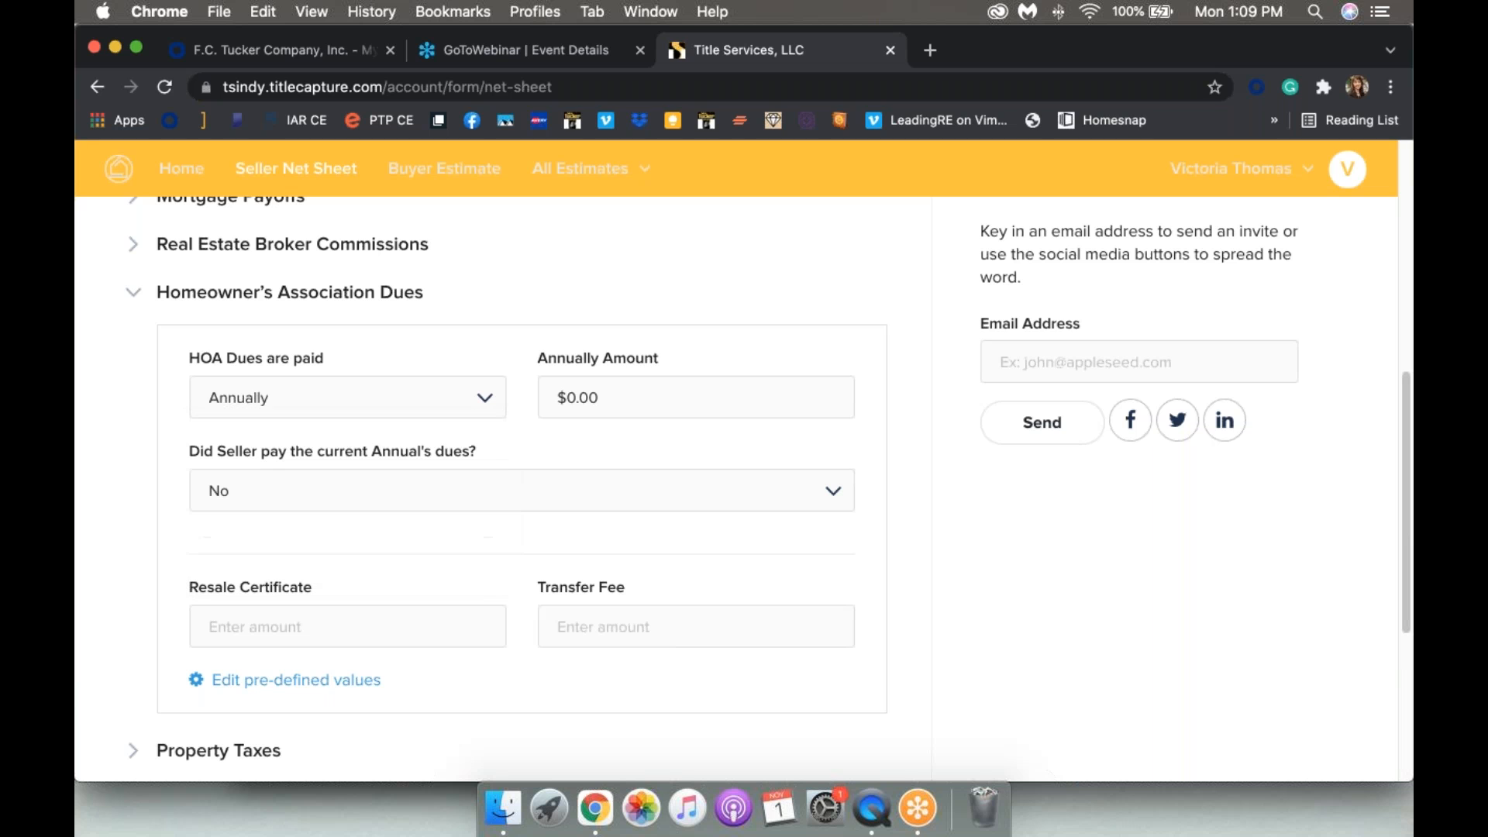
left_click(572, 397)
type("4")
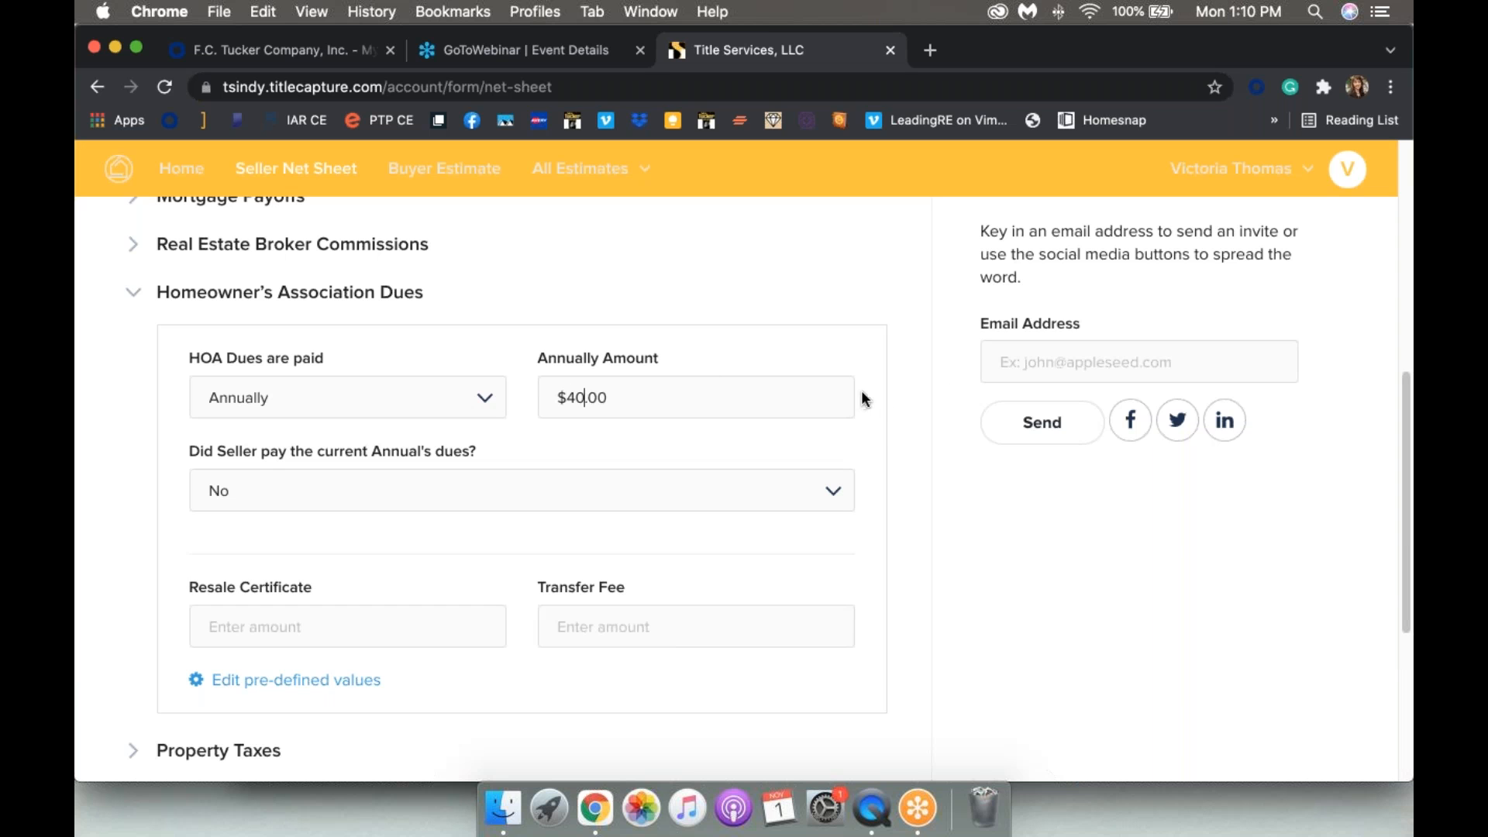
left_click(468, 502)
left_click(327, 539)
scroll(736, 488, "down", 2)
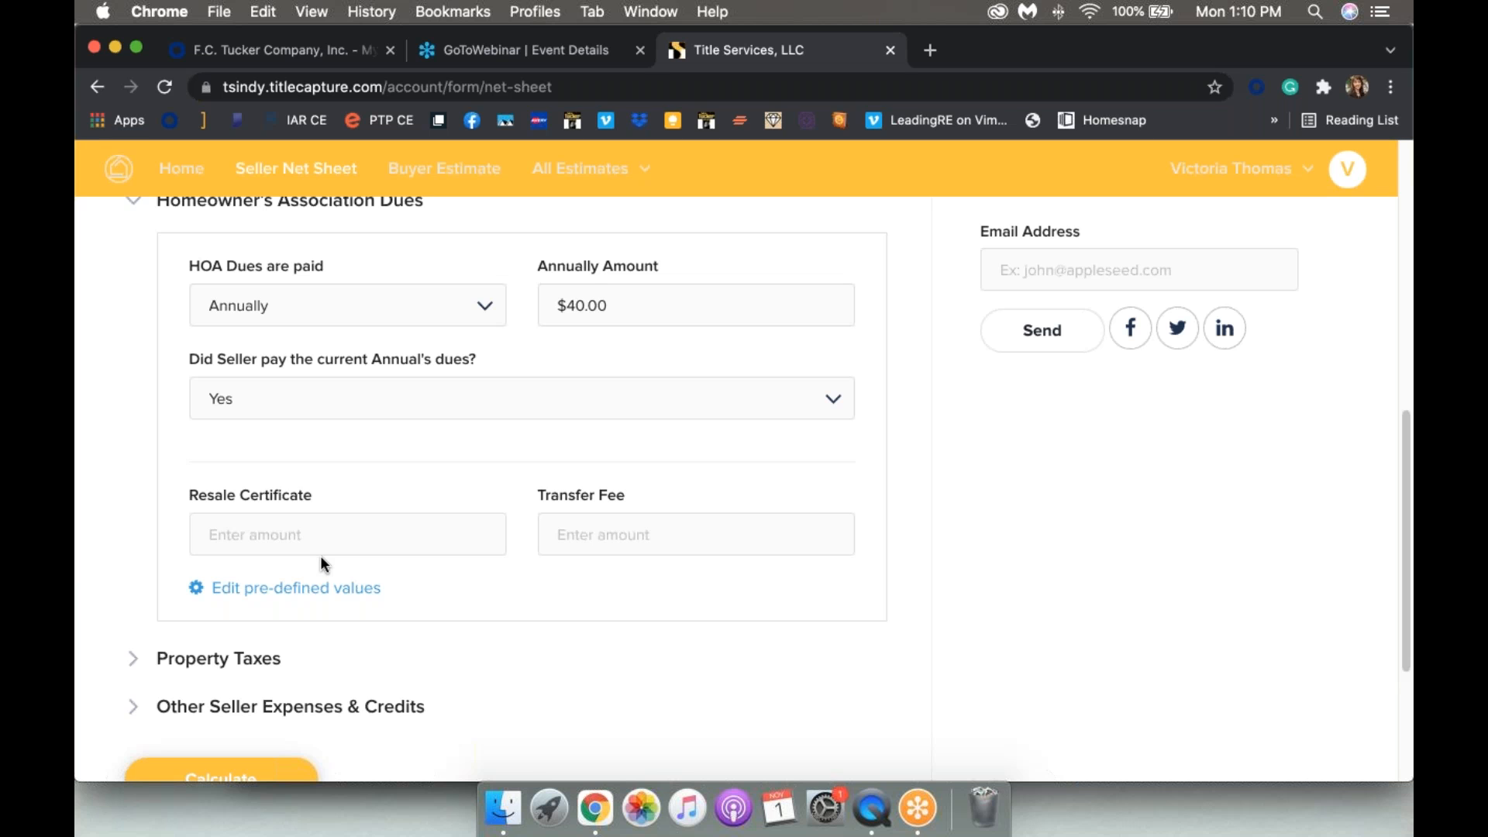
Step: Enter $2,800 annual property taxes, choose 'First half paid only', and expand Other Seller Expenses & Credits
left_click(134, 659)
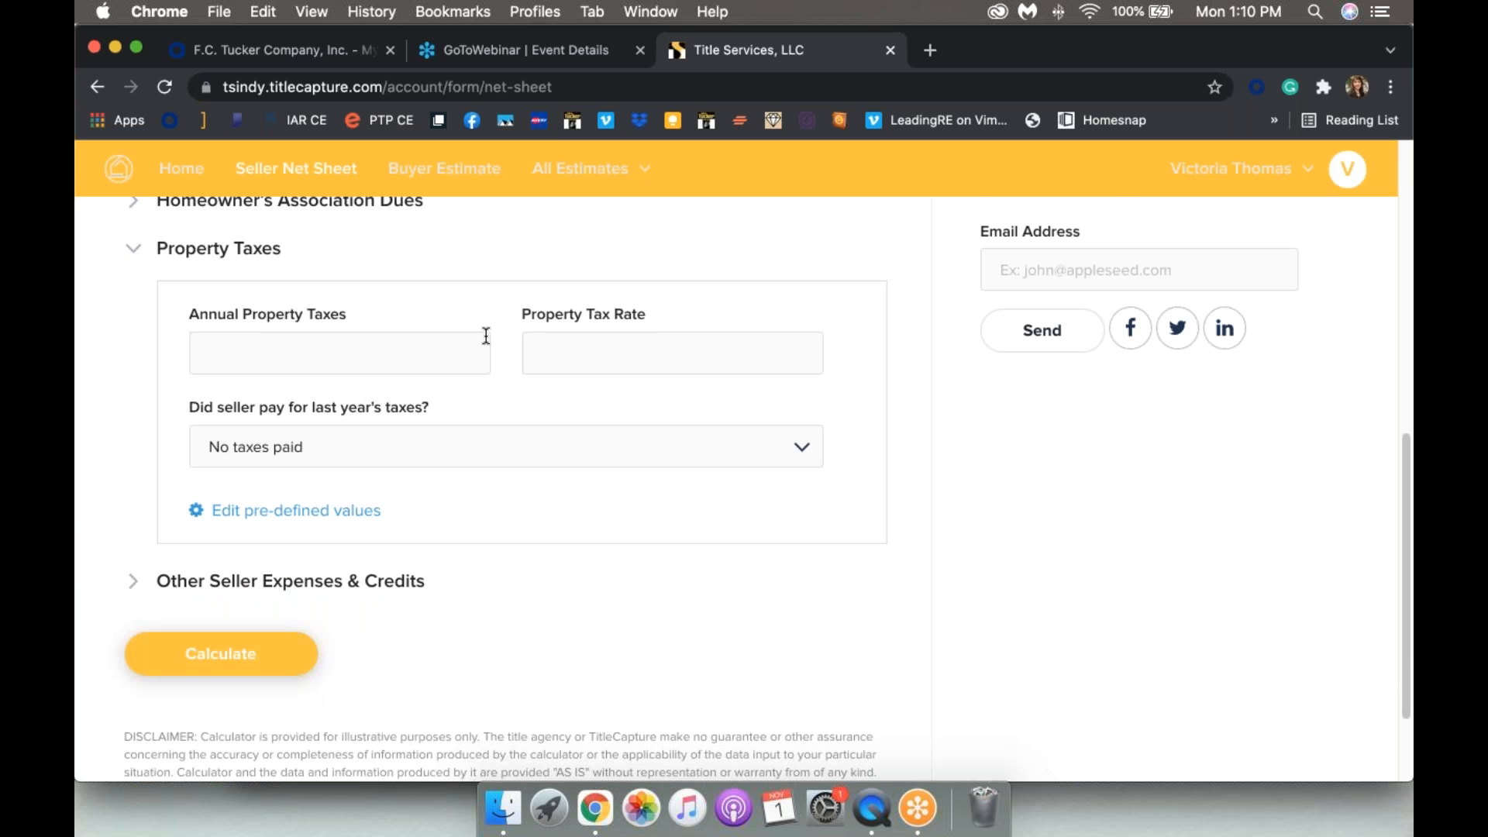
scroll(486, 336, "up", 2)
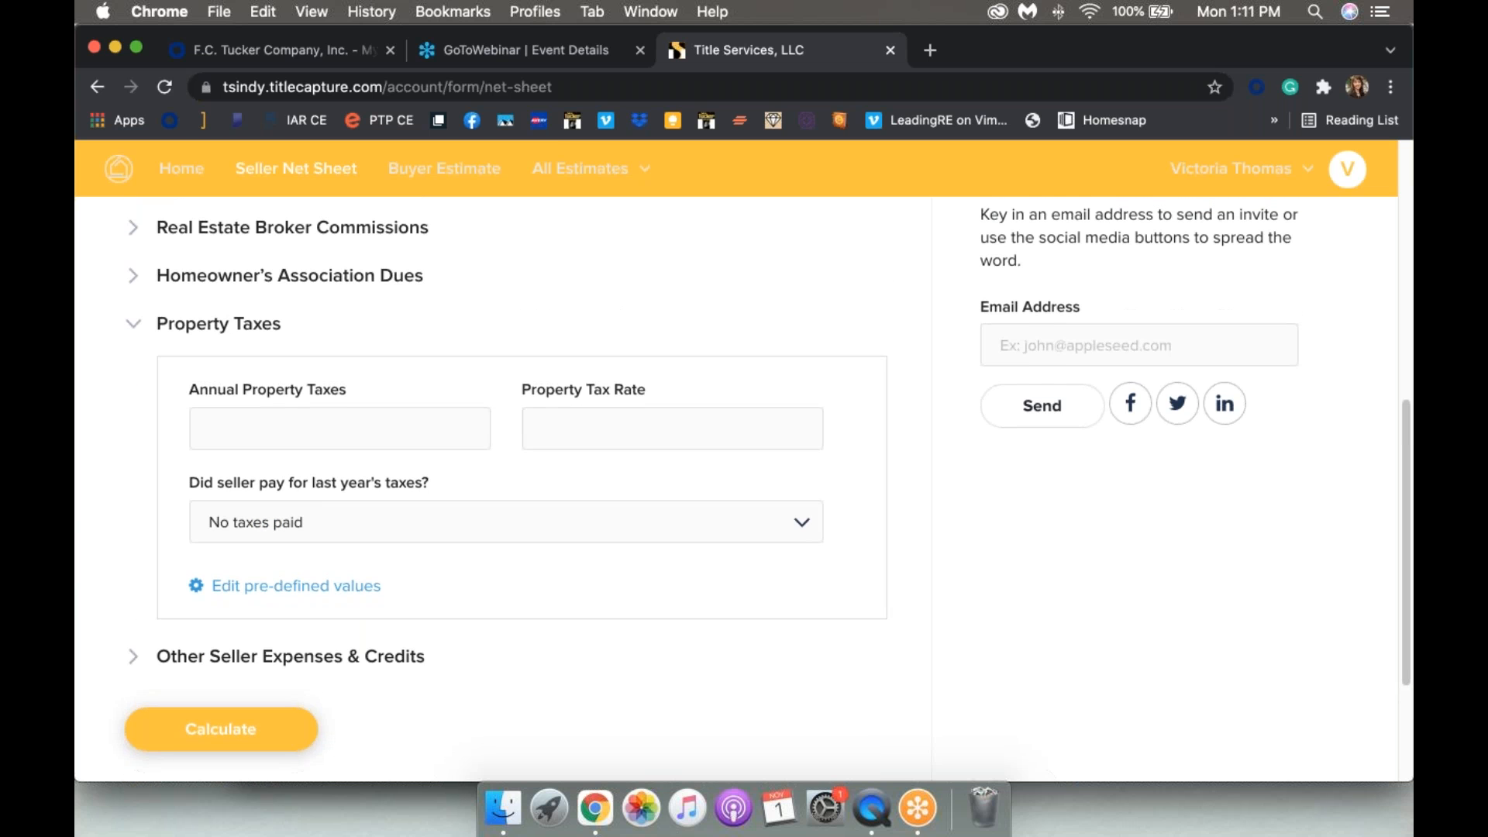
left_click(316, 430)
type("2800")
left_click(372, 539)
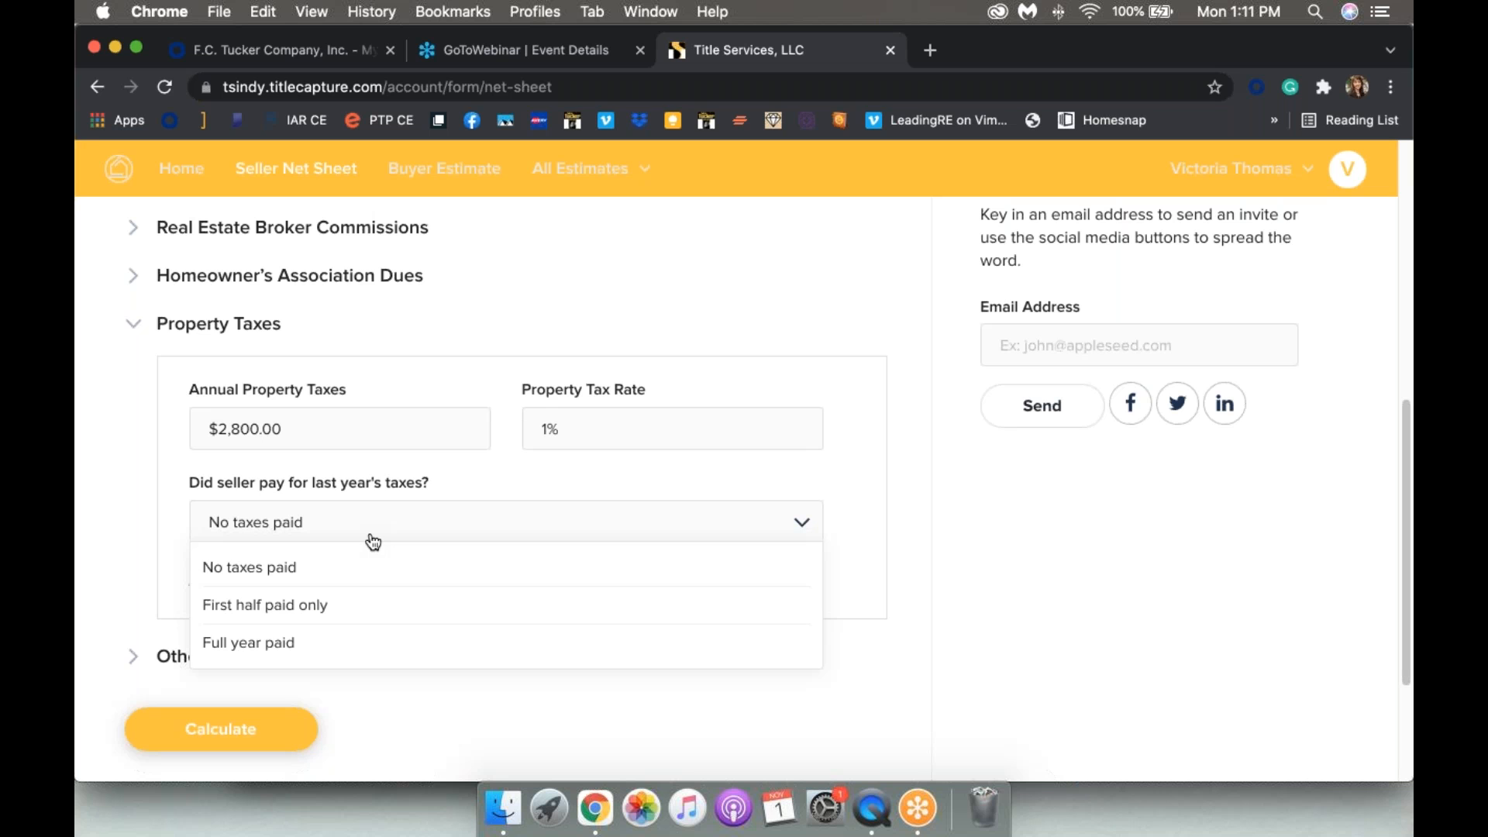
left_click(312, 616)
scroll(156, 581, "down", 2)
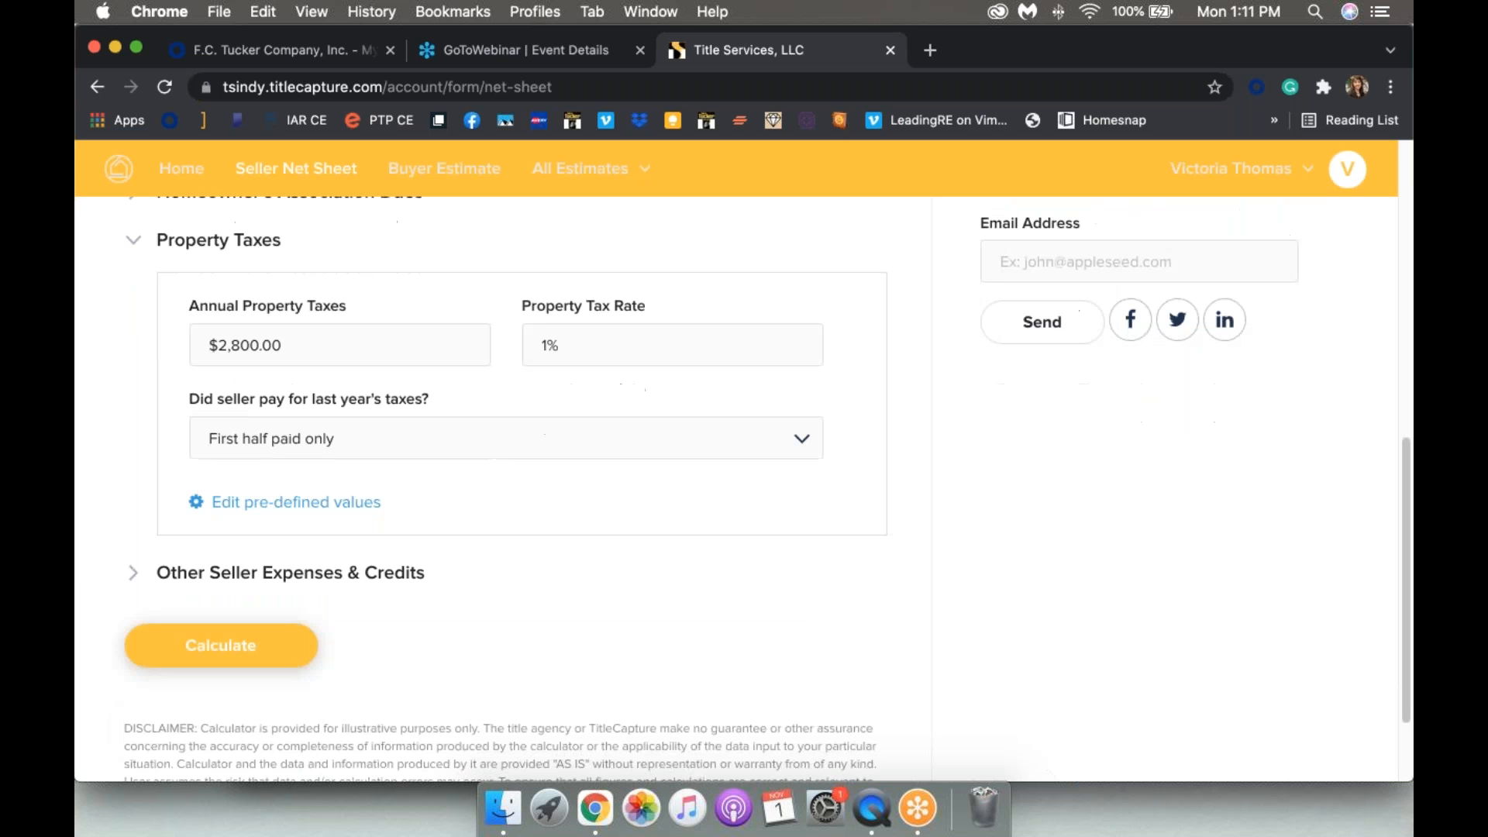
left_click(132, 571)
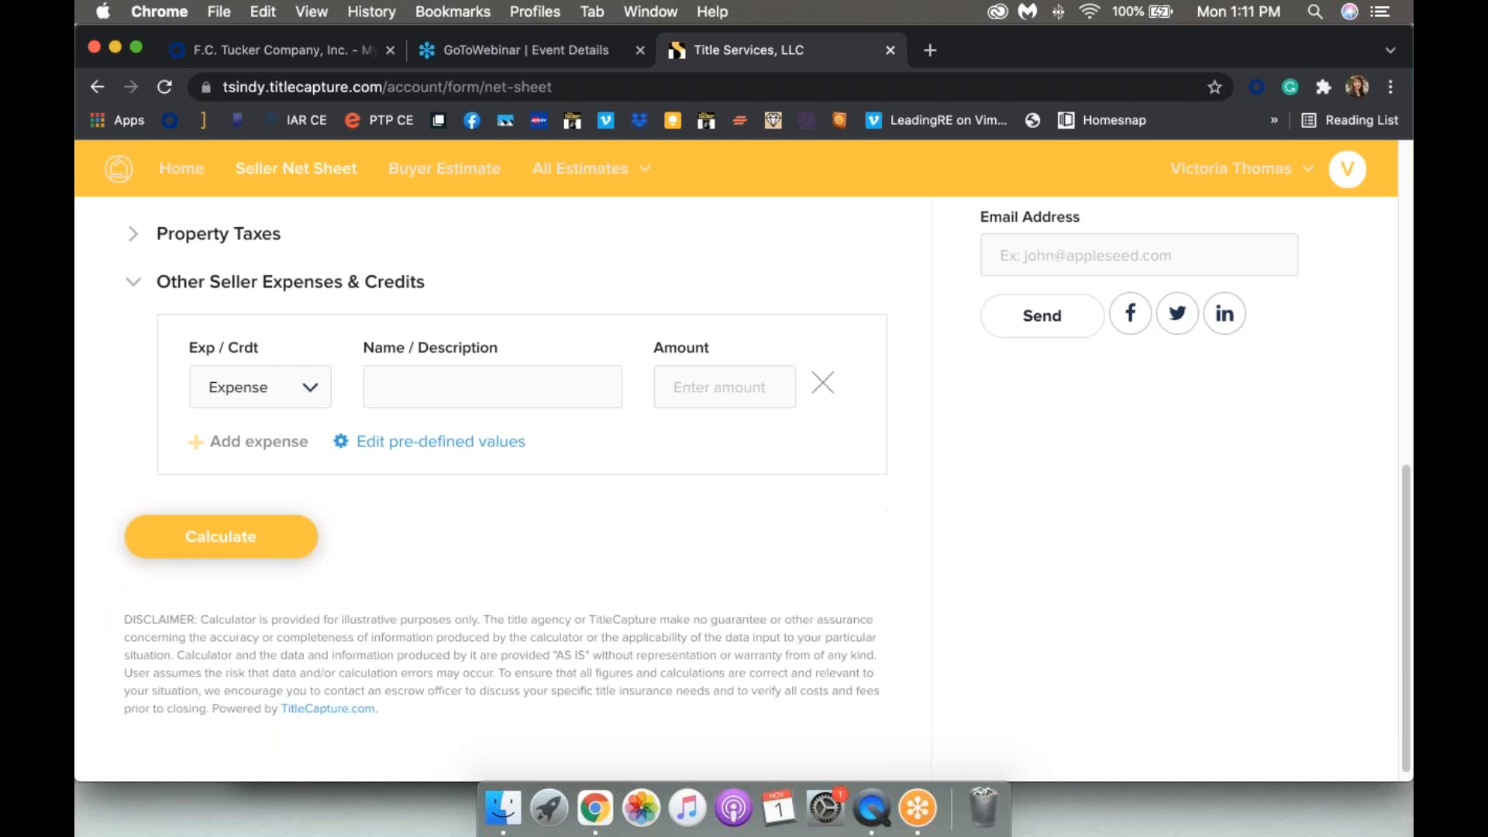
Step: Enter a 'Repair Costs' expense of 2,000 in the first expense row
scroll(744, 489, "up", 1)
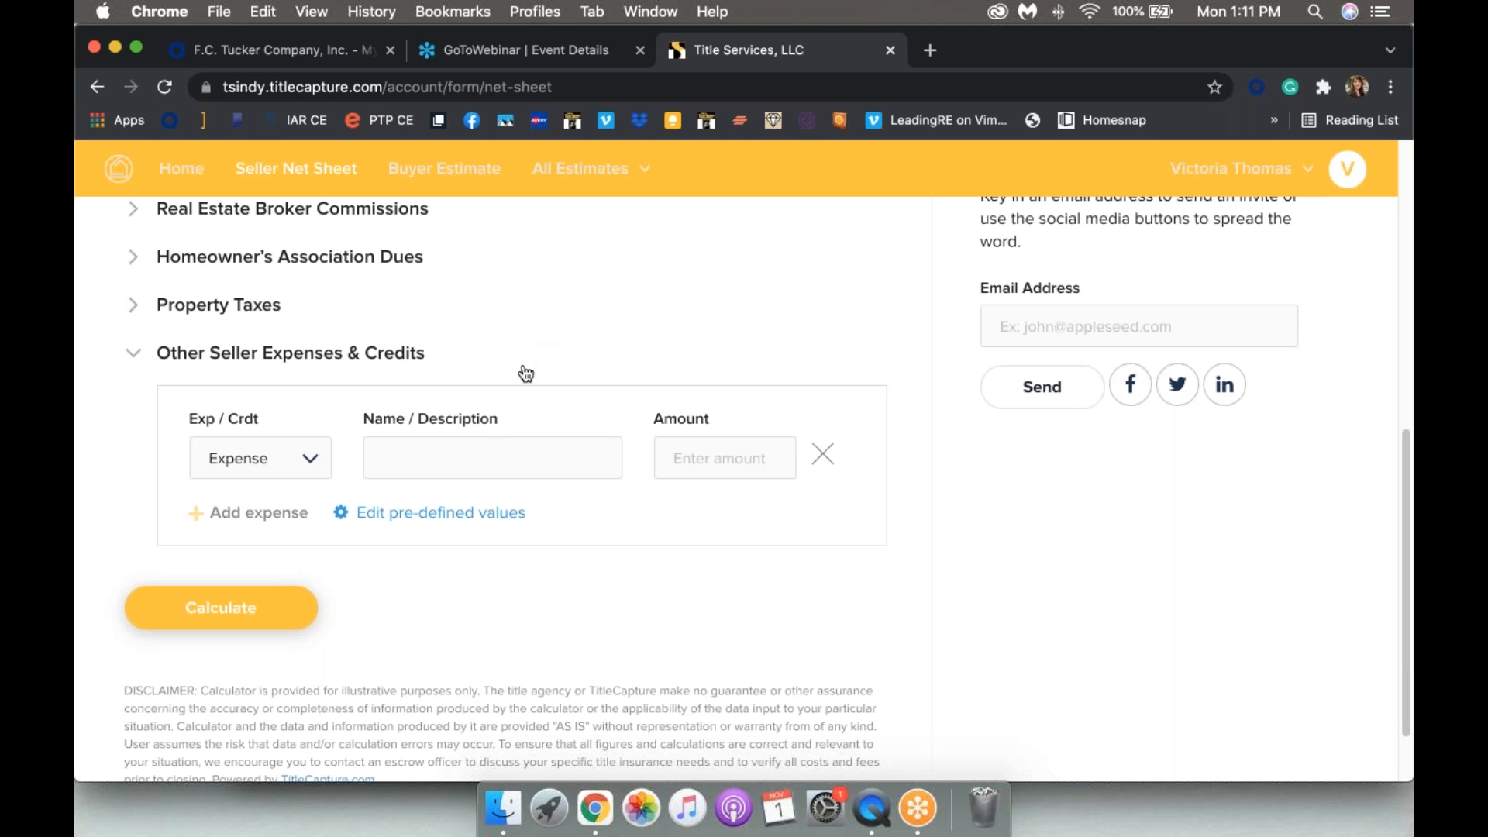
left_click(482, 445)
type("Repari")
key("BackSpace")
key("BackSpace")
type("ir Costs")
key("Tab")
type("2,000")
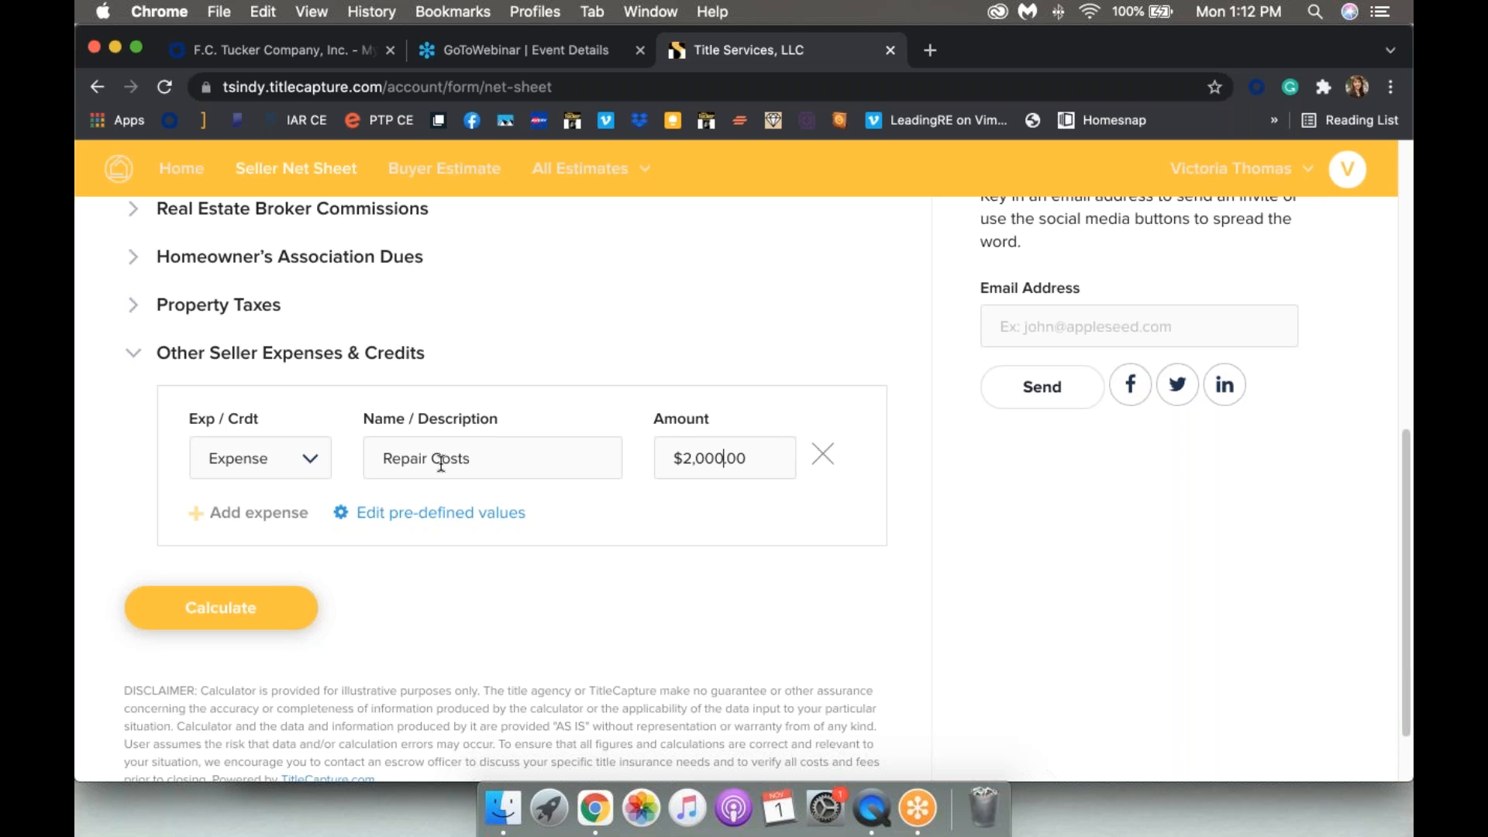
Step: Try two extra rows, toggling credit/expense and a 'Survey' label, then delete both extra rows
left_click(246, 516)
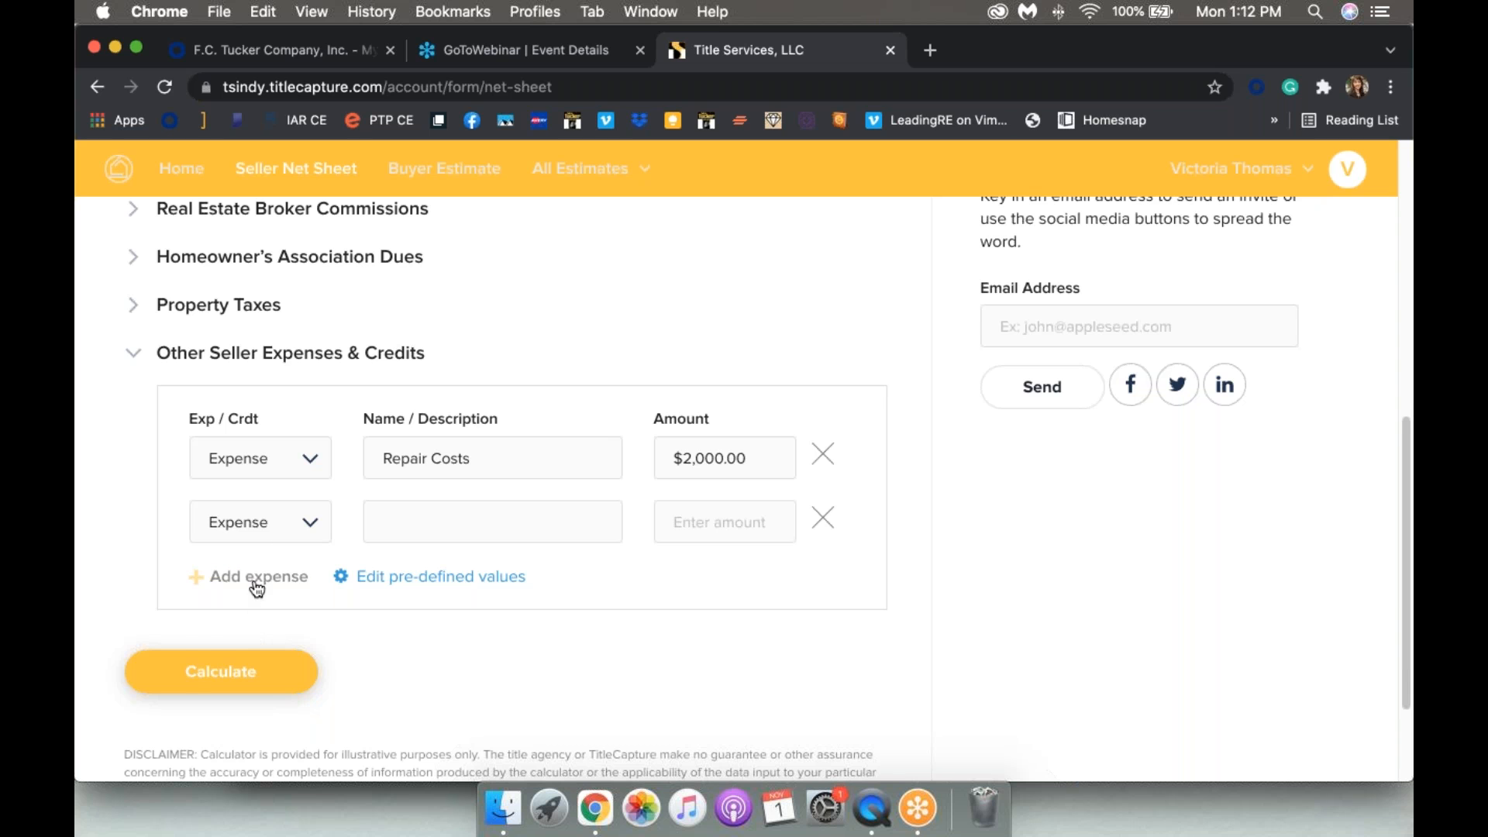
left_click(252, 583)
left_click(312, 530)
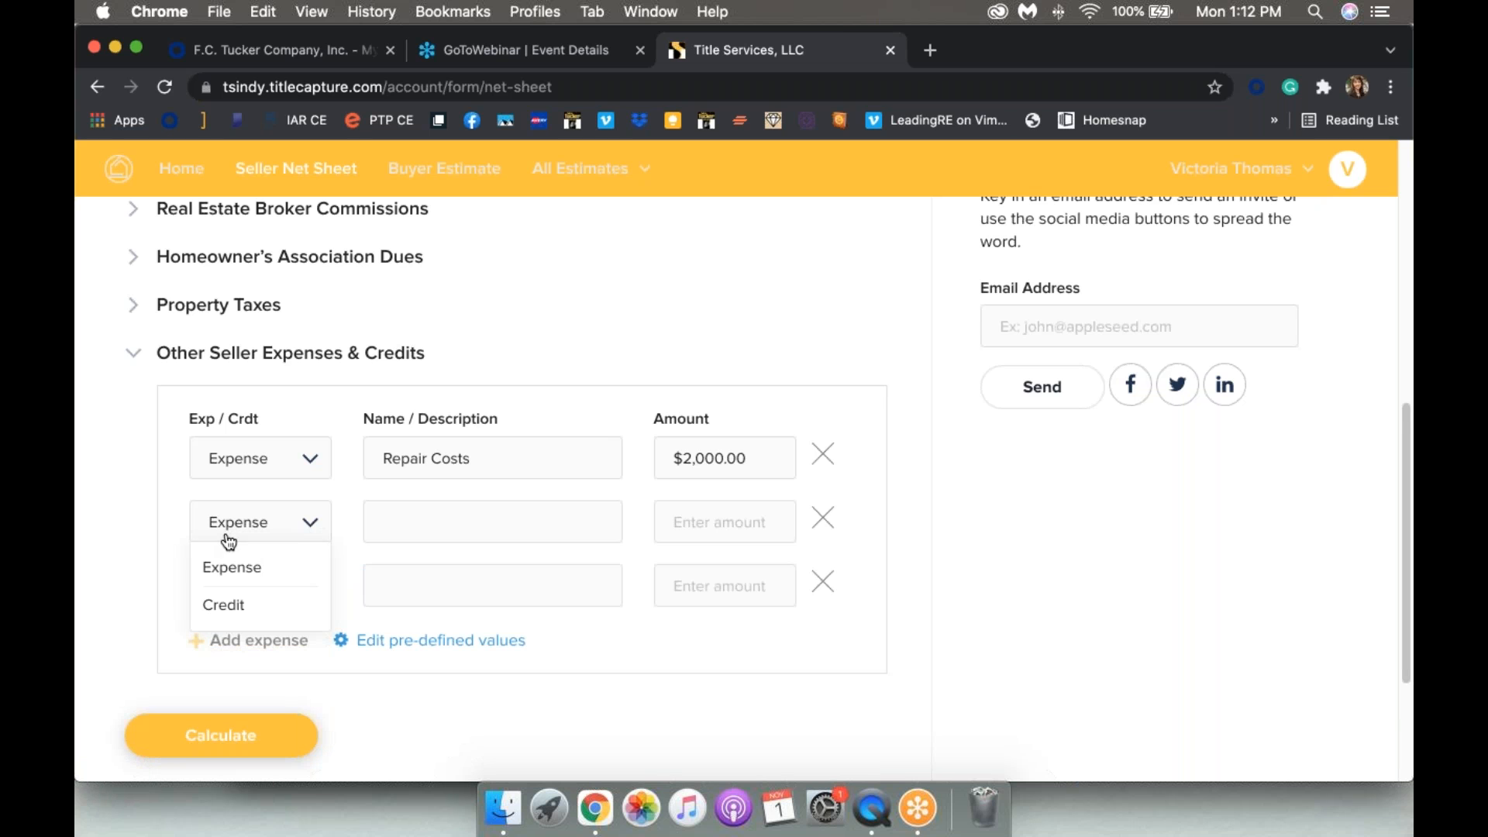
left_click(224, 607)
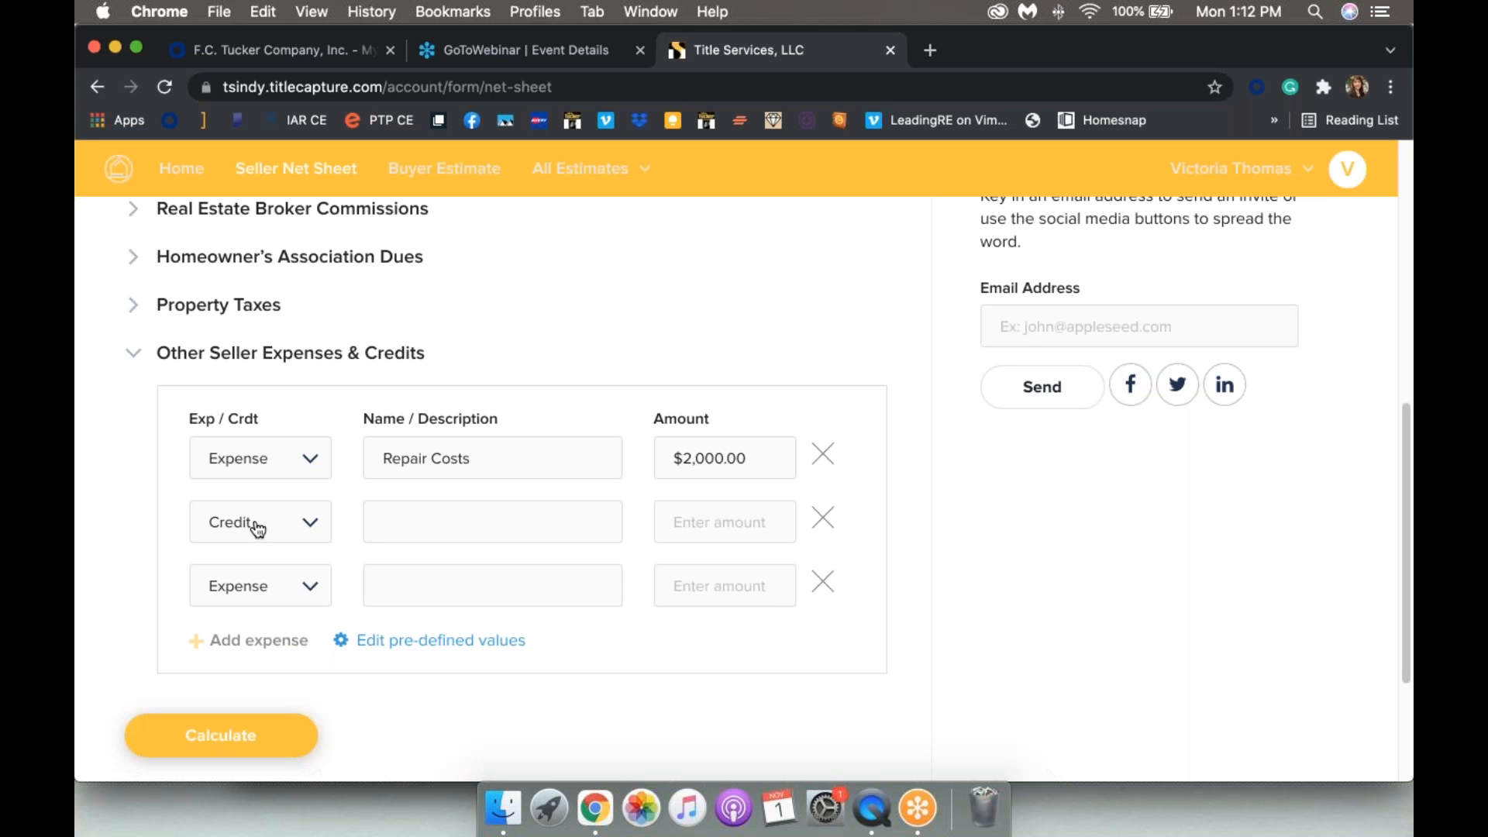
left_click(306, 523)
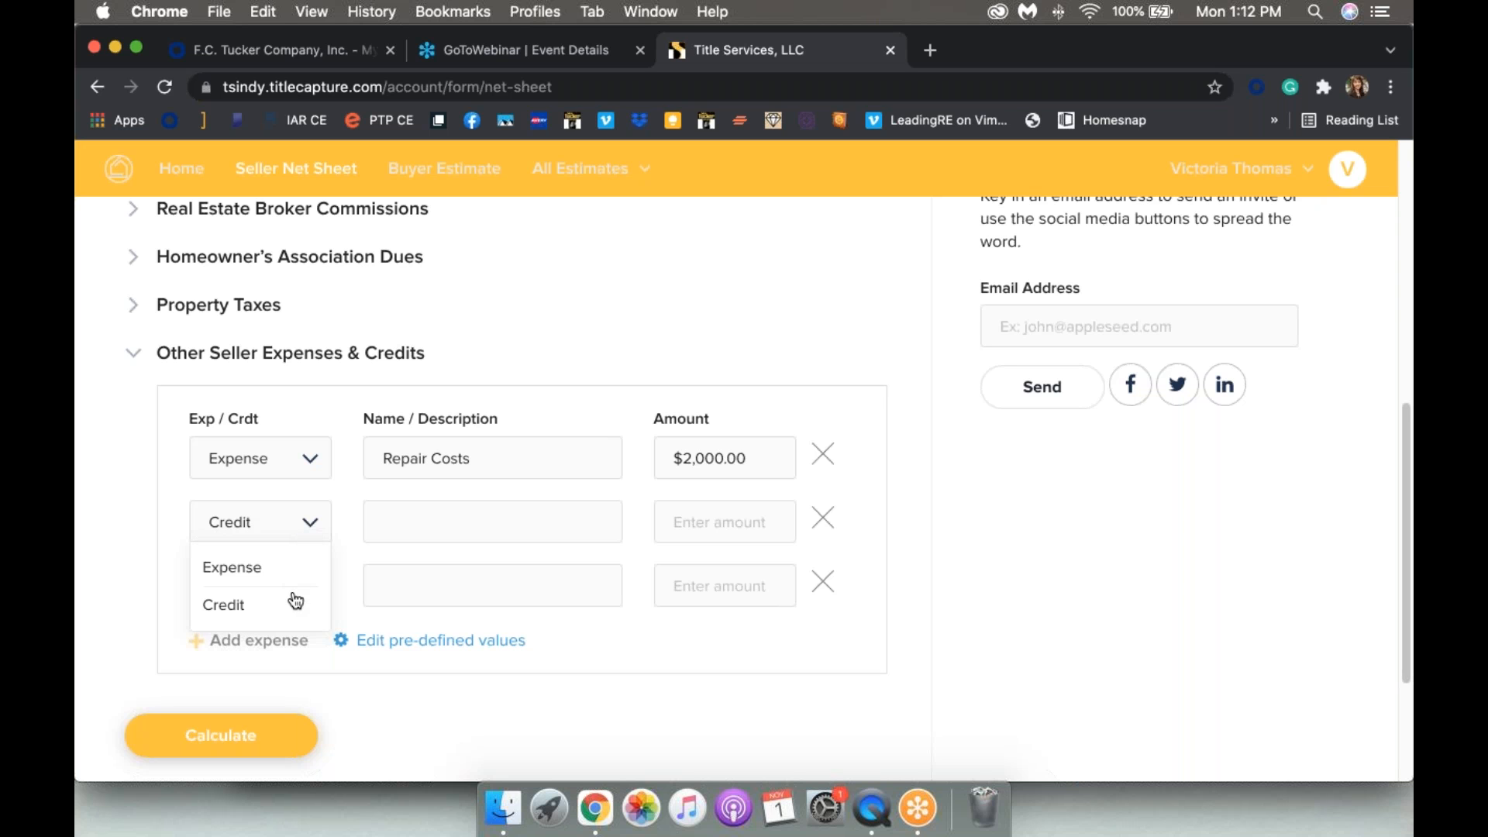
left_click(286, 566)
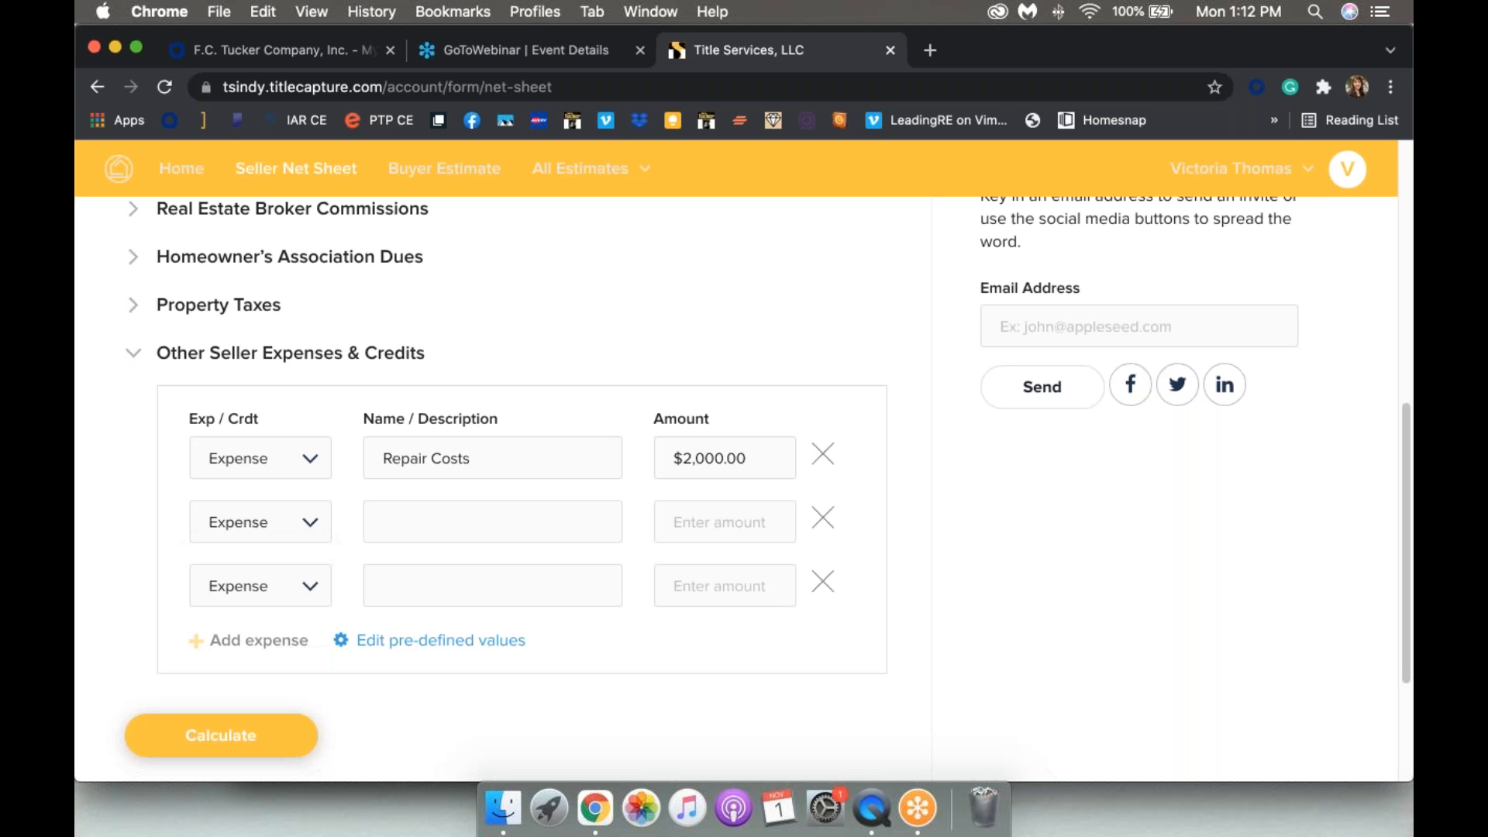
left_click(566, 533)
type("Survey")
key("BackSpace")
key("BackSpace")
key("BackSpace")
key("BackSpace")
key("BackSpace")
key("BackSpace")
left_click(823, 582)
left_click(823, 518)
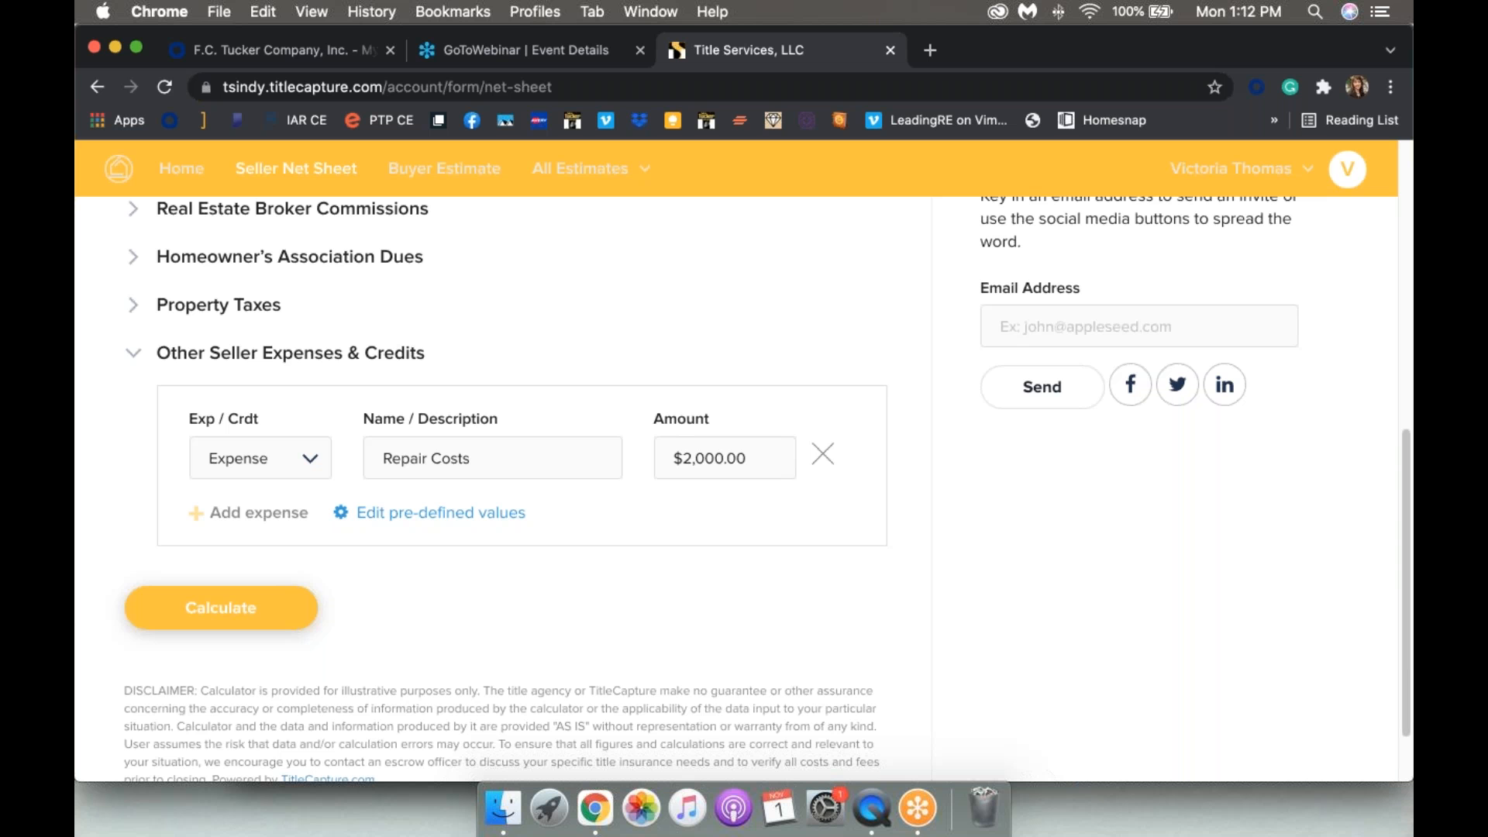
Step: Calculate the net sheet and review the results down to the $155,634.10 estimated net proceeds
scroll(353, 631, "up", 1)
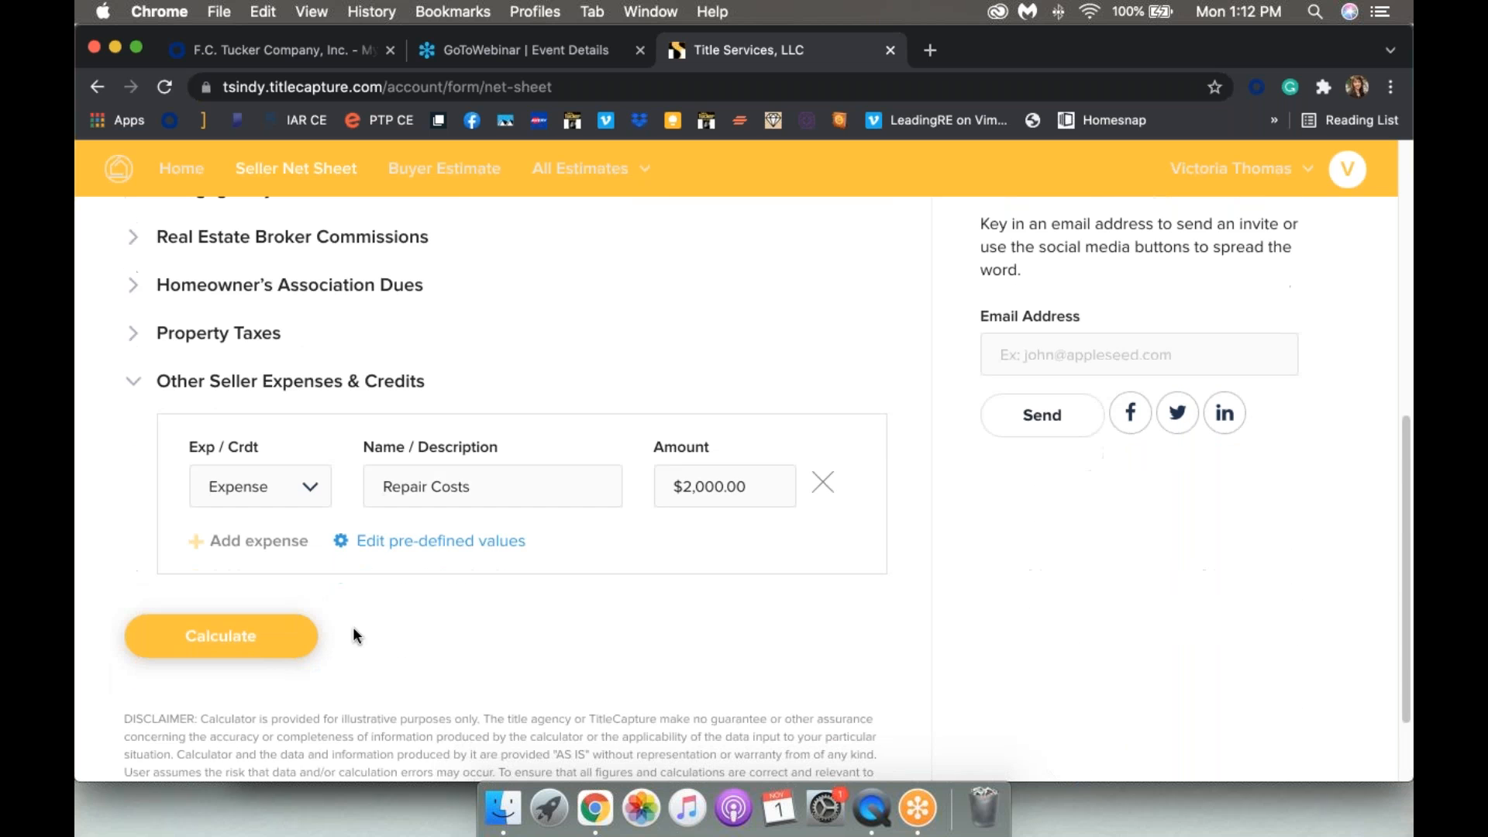
left_click(207, 641)
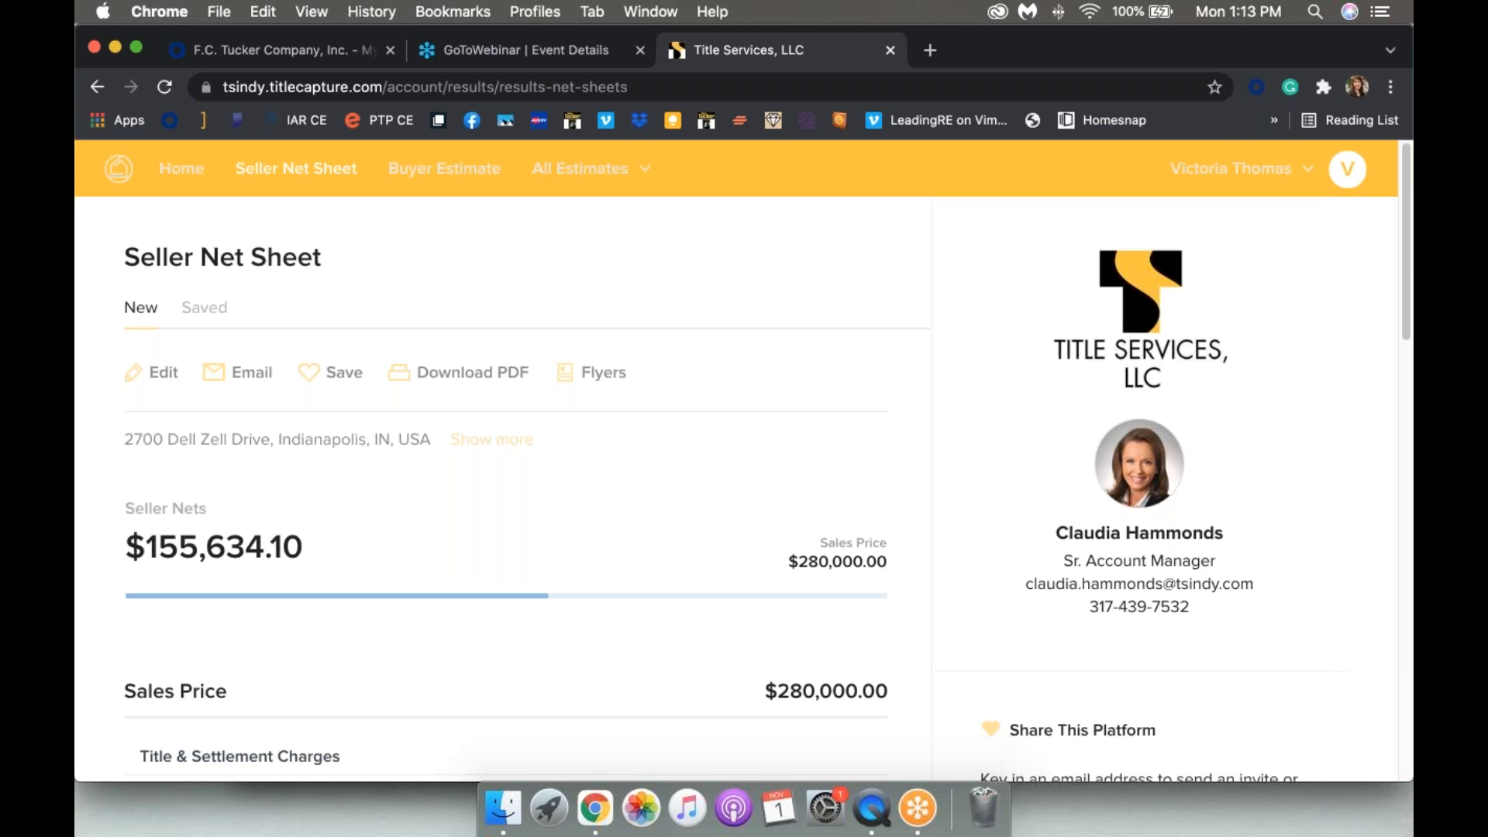
scroll(820, 302, "down", 7)
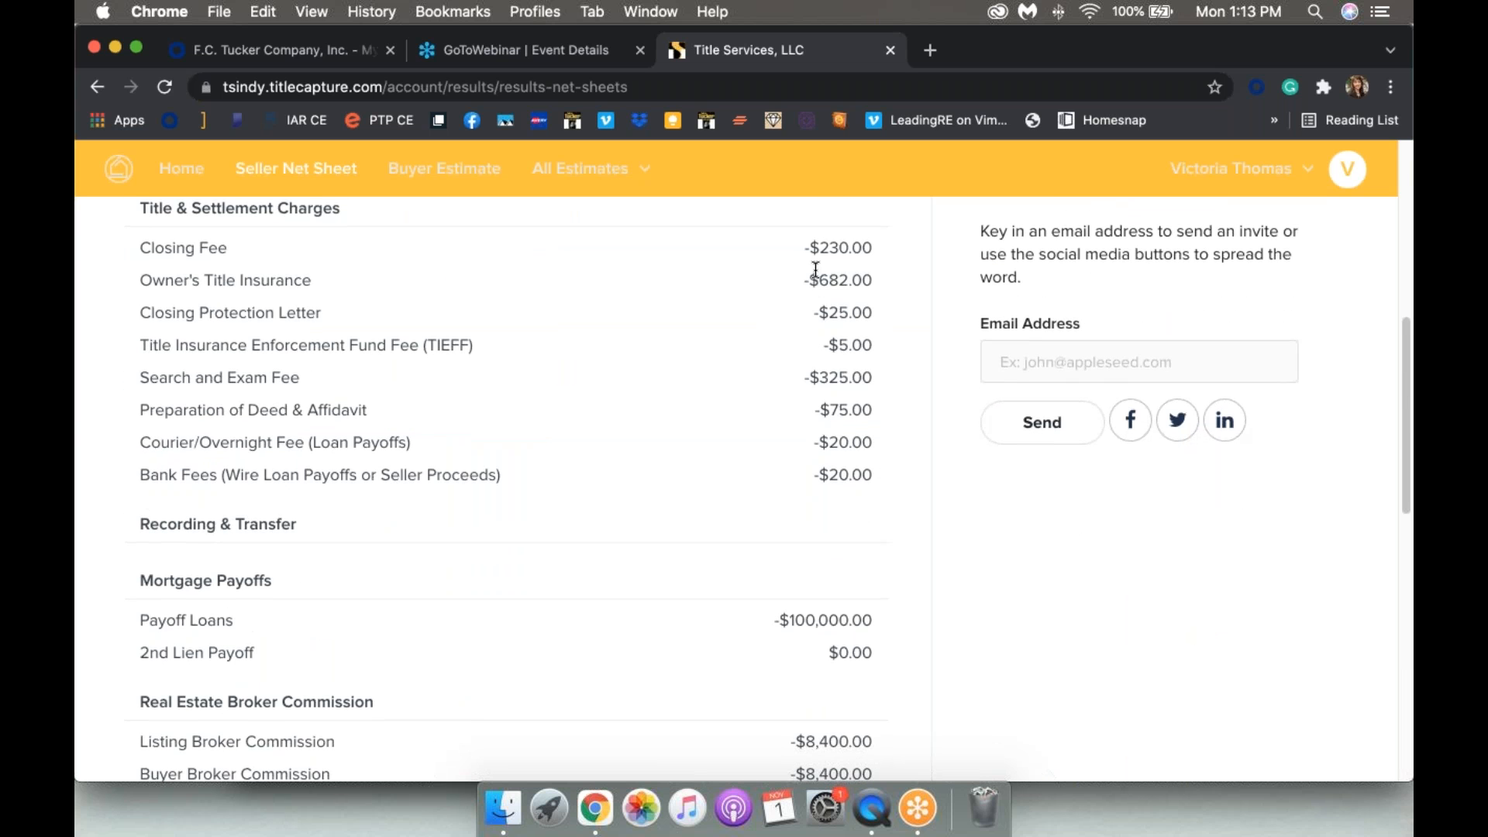
scroll(815, 268, "up", 1)
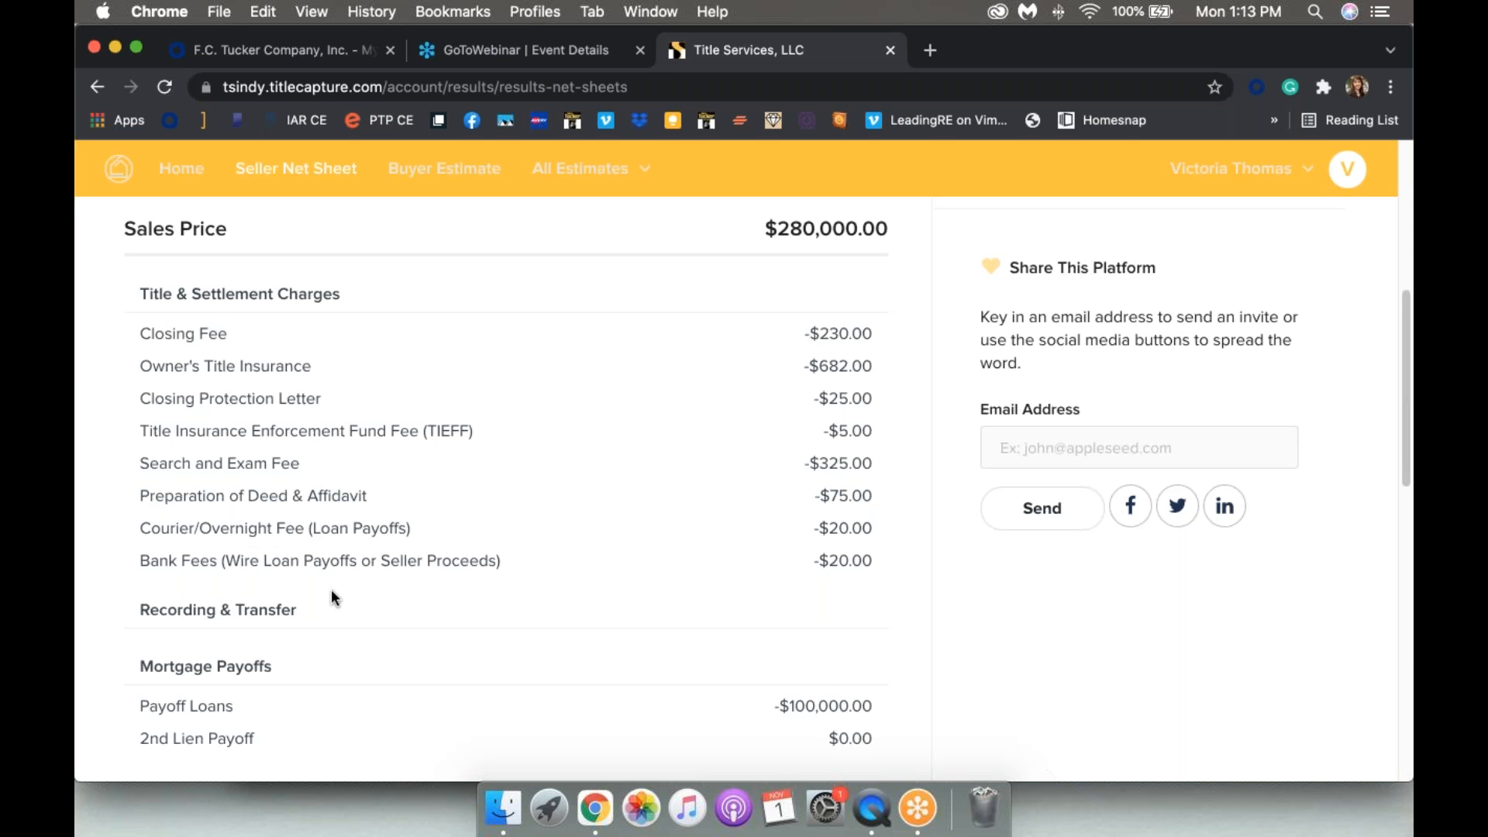
scroll(332, 589, "down", 3)
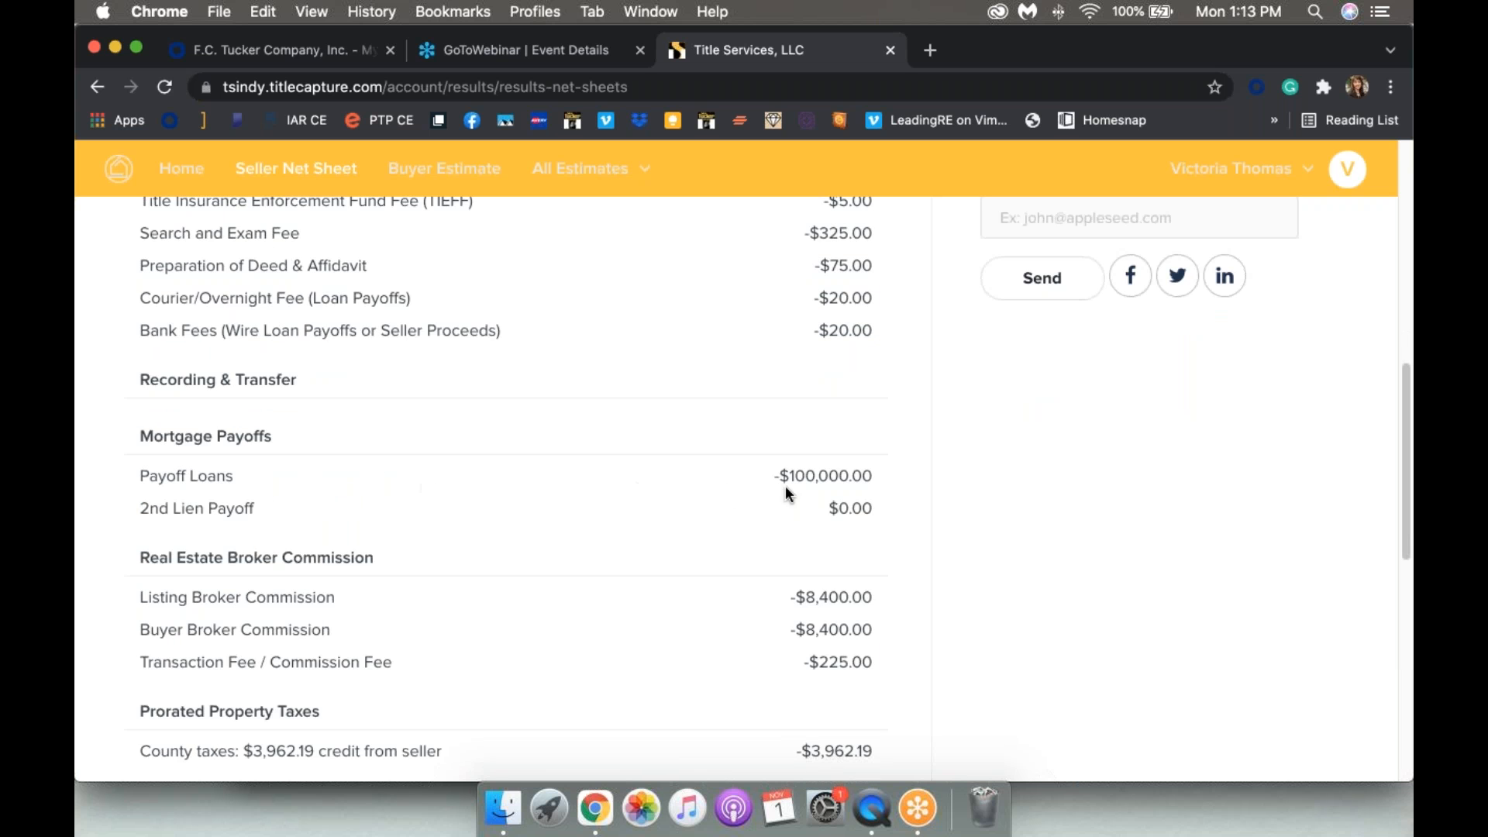
scroll(831, 499, "down", 2)
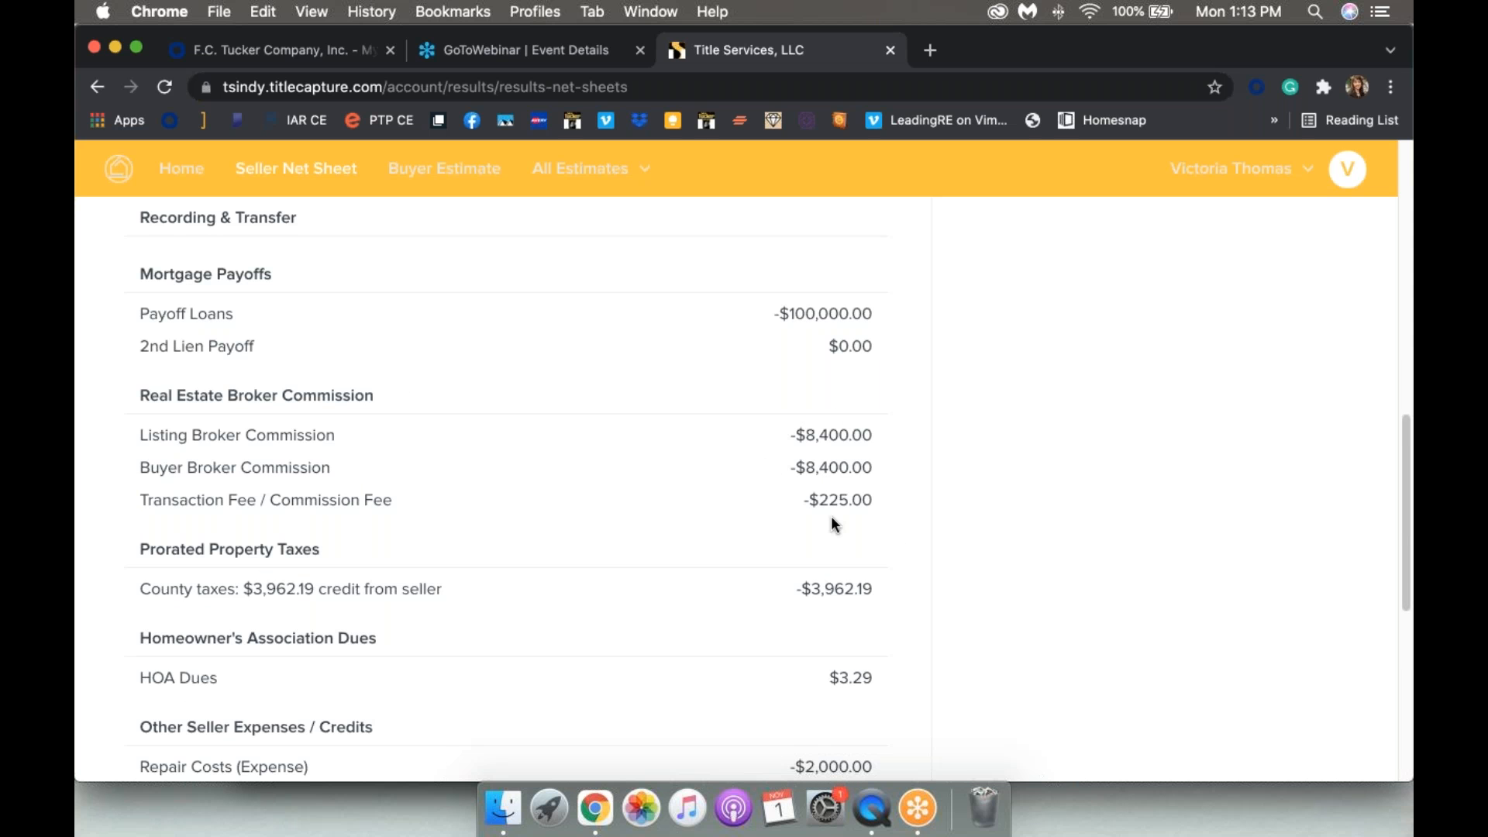
scroll(811, 430, "down", 2)
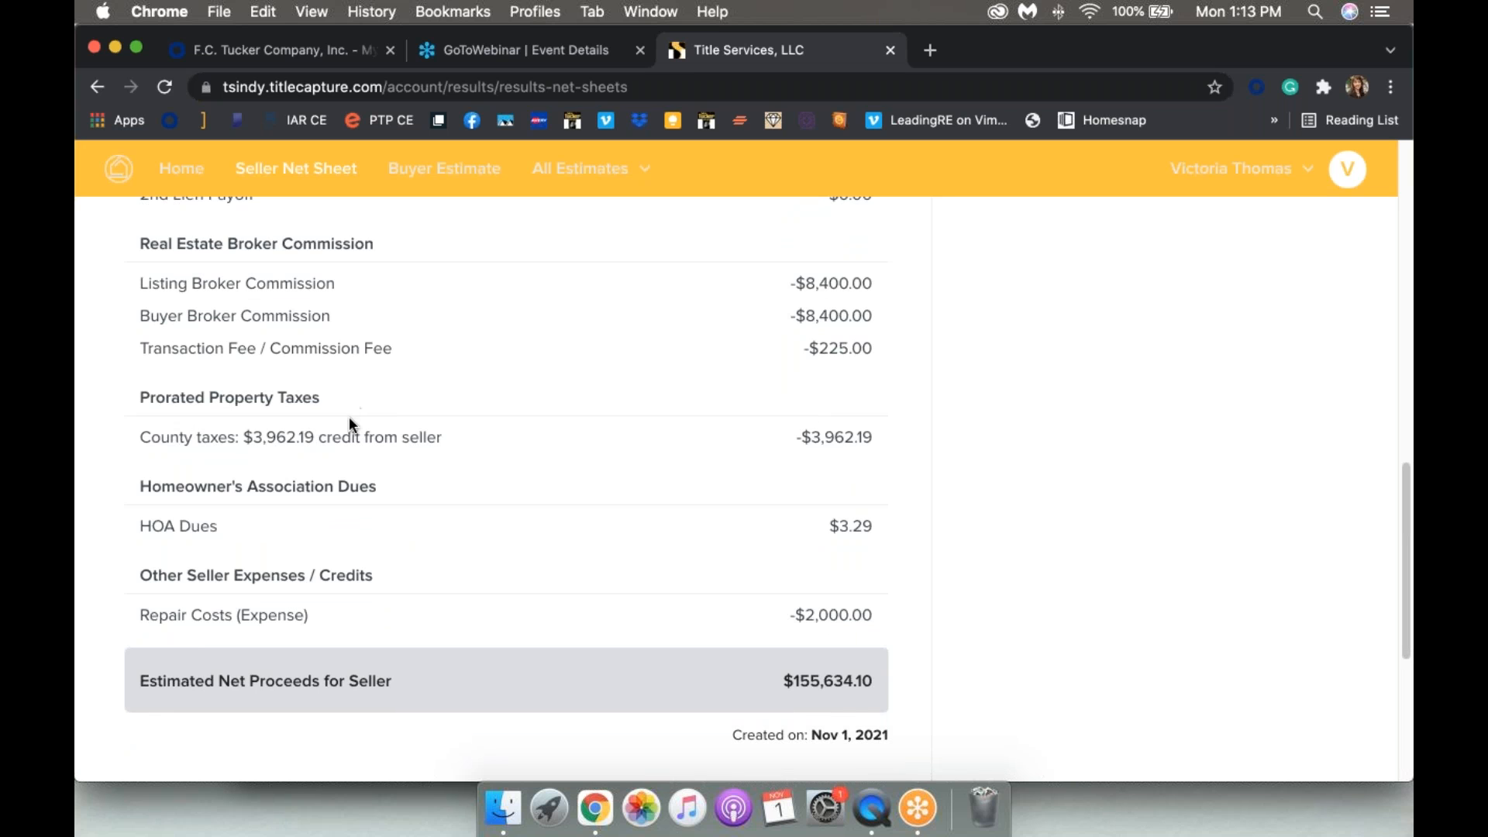
scroll(466, 438, "down", 3)
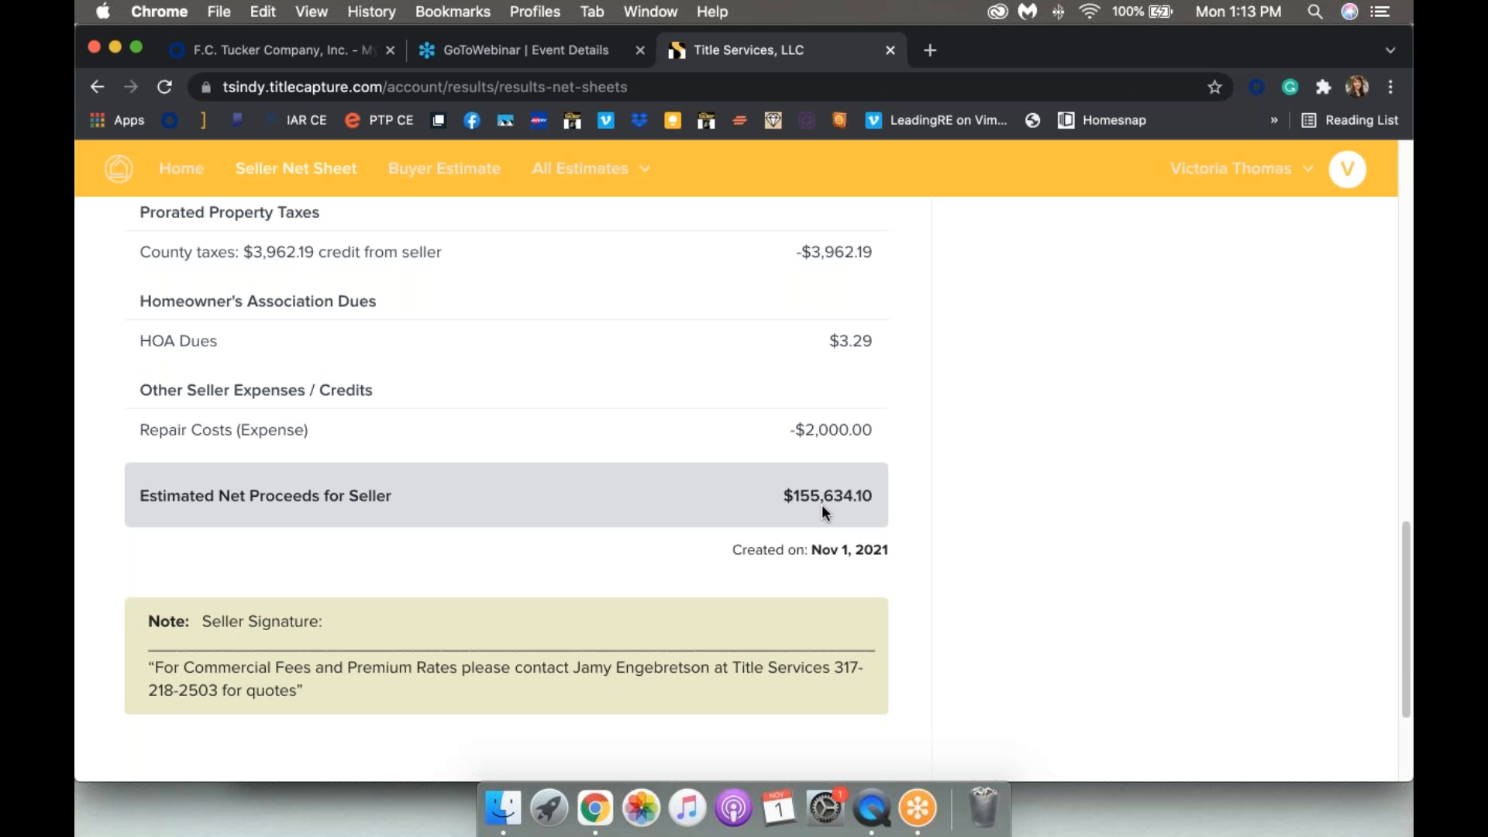
scroll(821, 504, "up", 2)
scroll(822, 503, "down", 2)
scroll(821, 504, "up", 4)
scroll(821, 504, "up", 10)
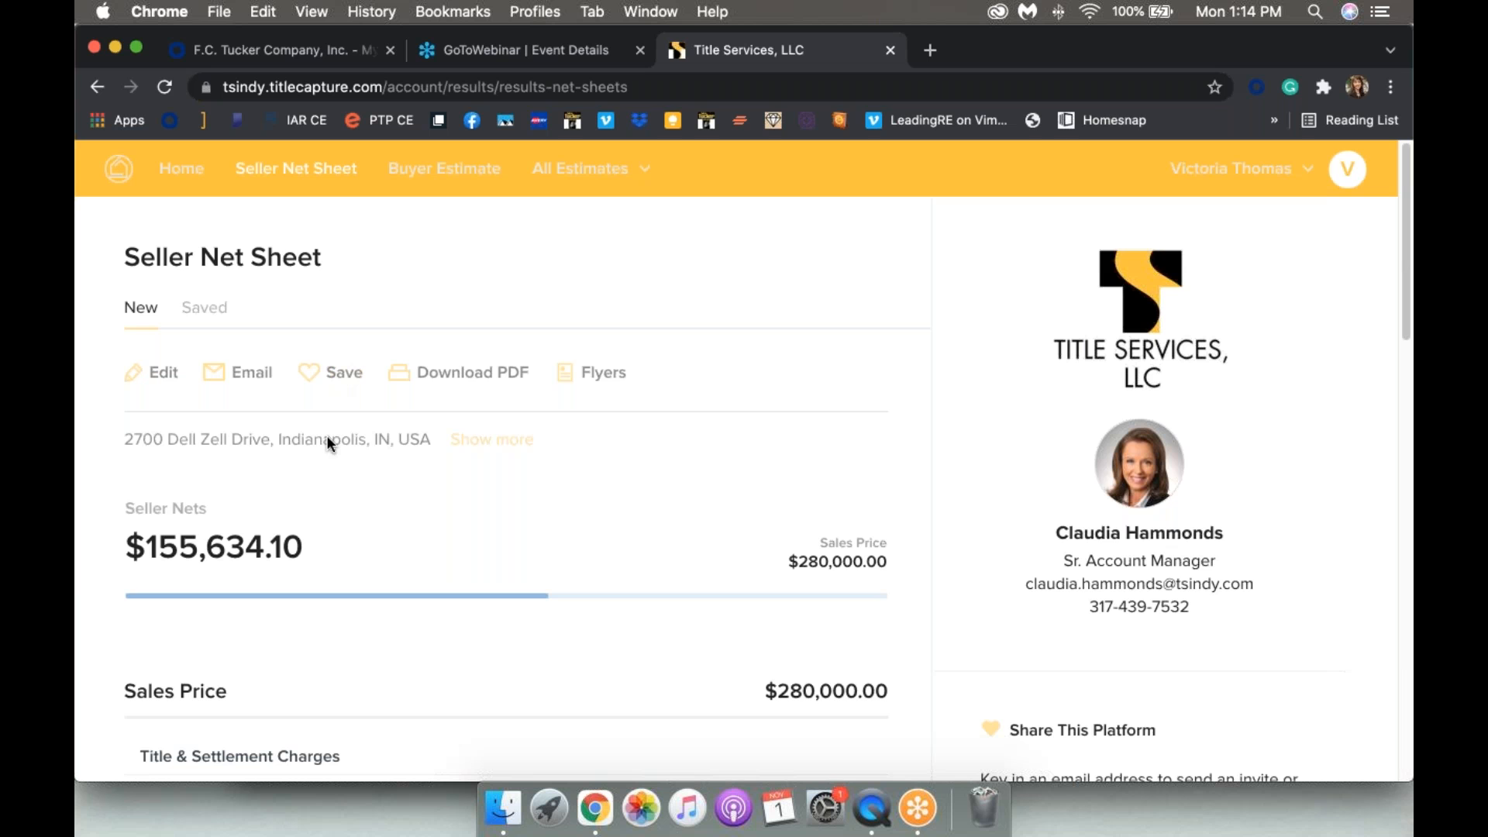
Step: Save the estimate under the client's surname, then download the seller net sheet PDF and open it
left_click(332, 373)
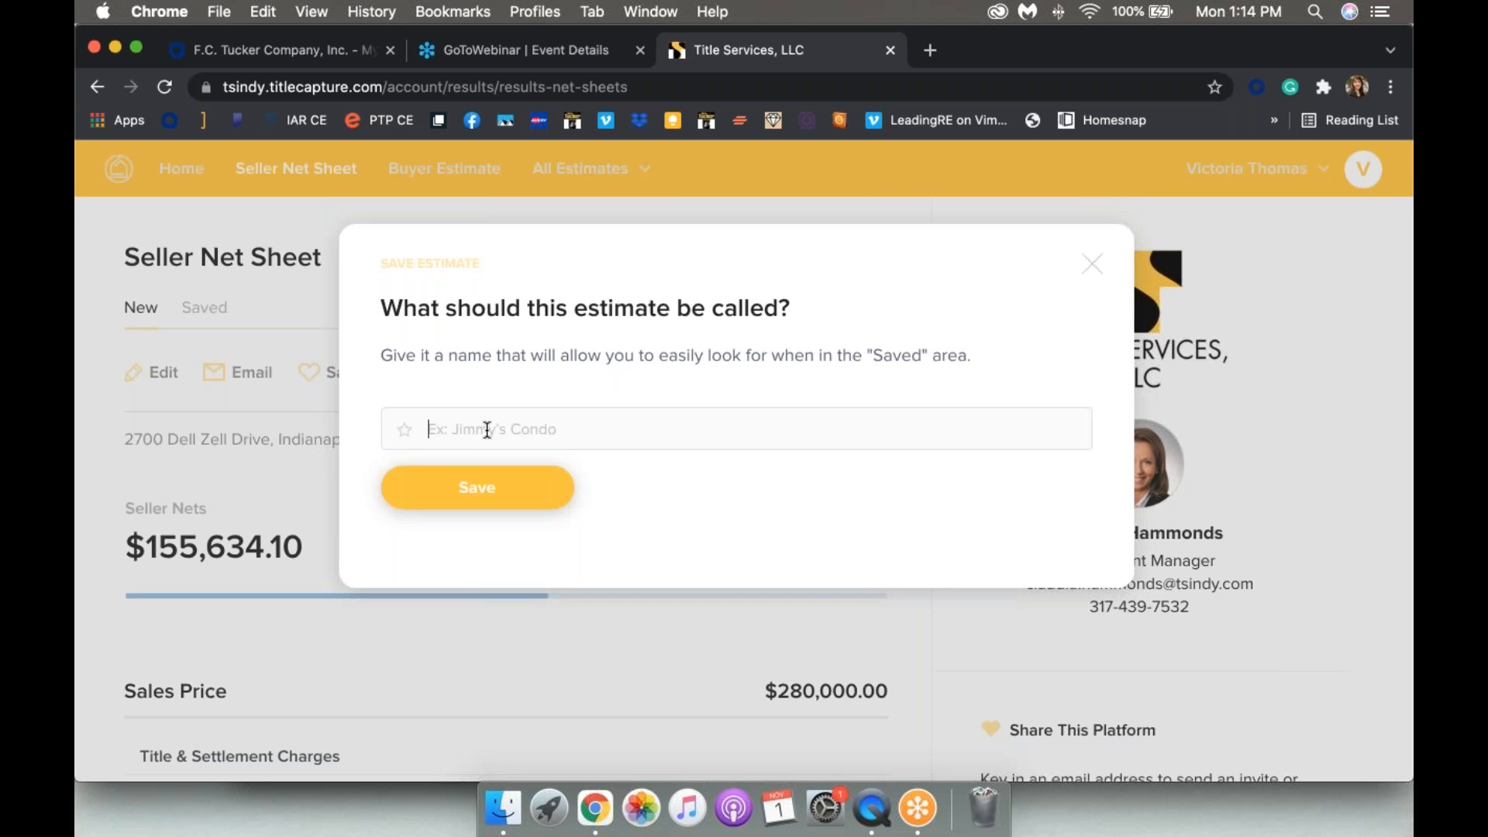
type("Smith")
left_click(495, 496)
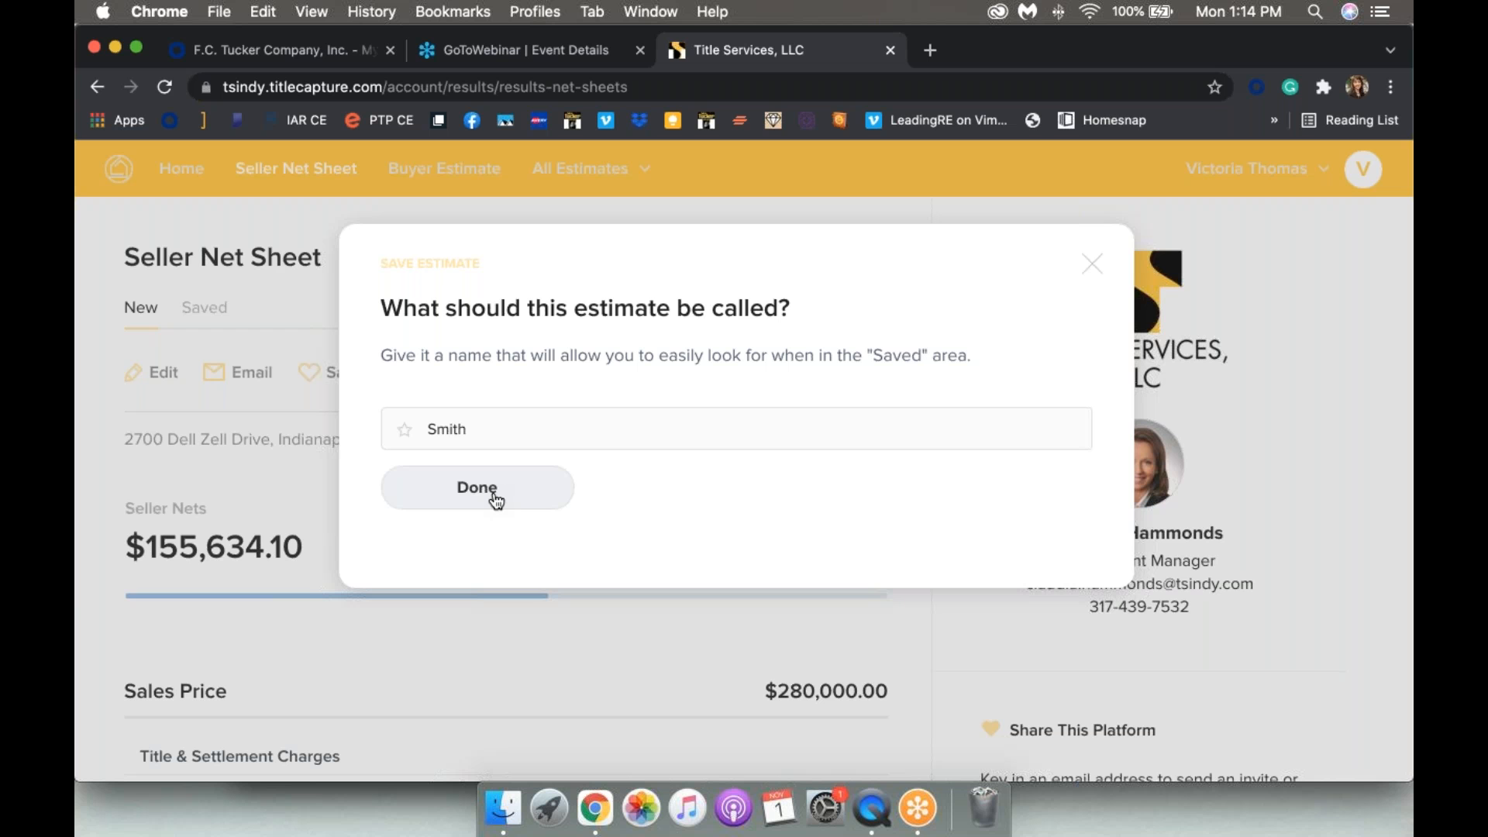
left_click(495, 496)
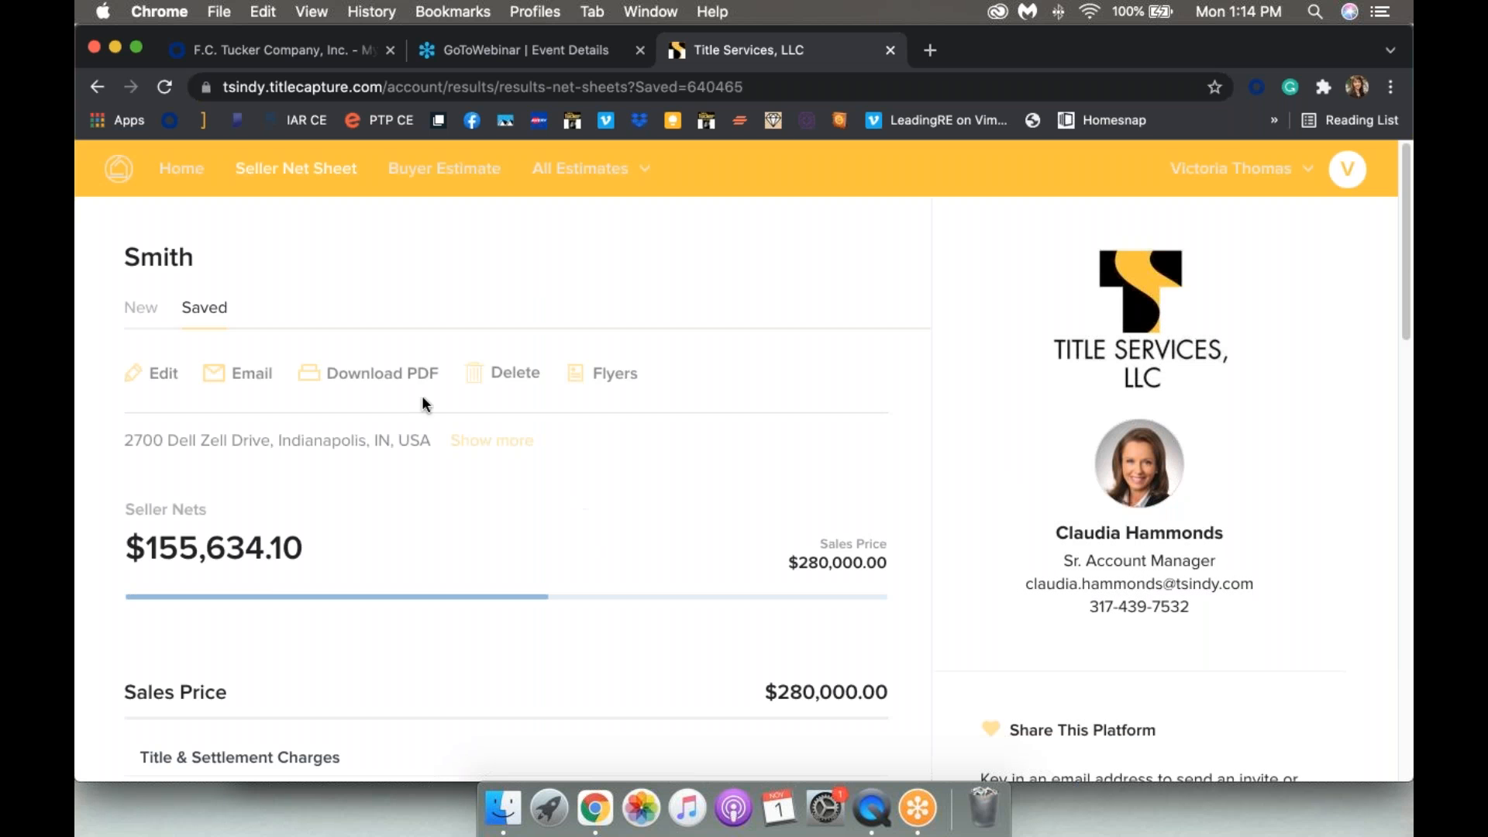
left_click(361, 379)
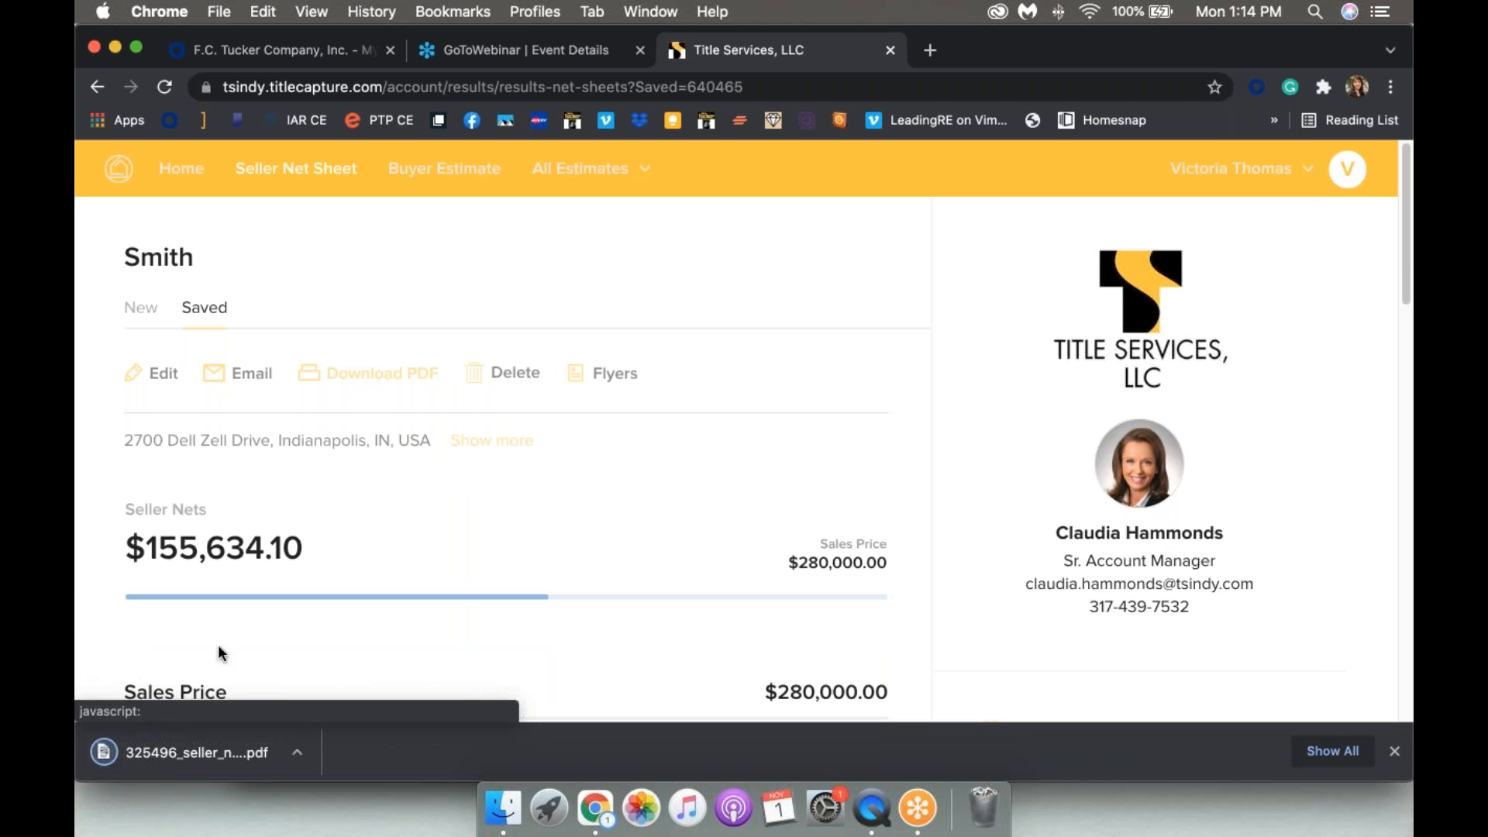
left_click(171, 757)
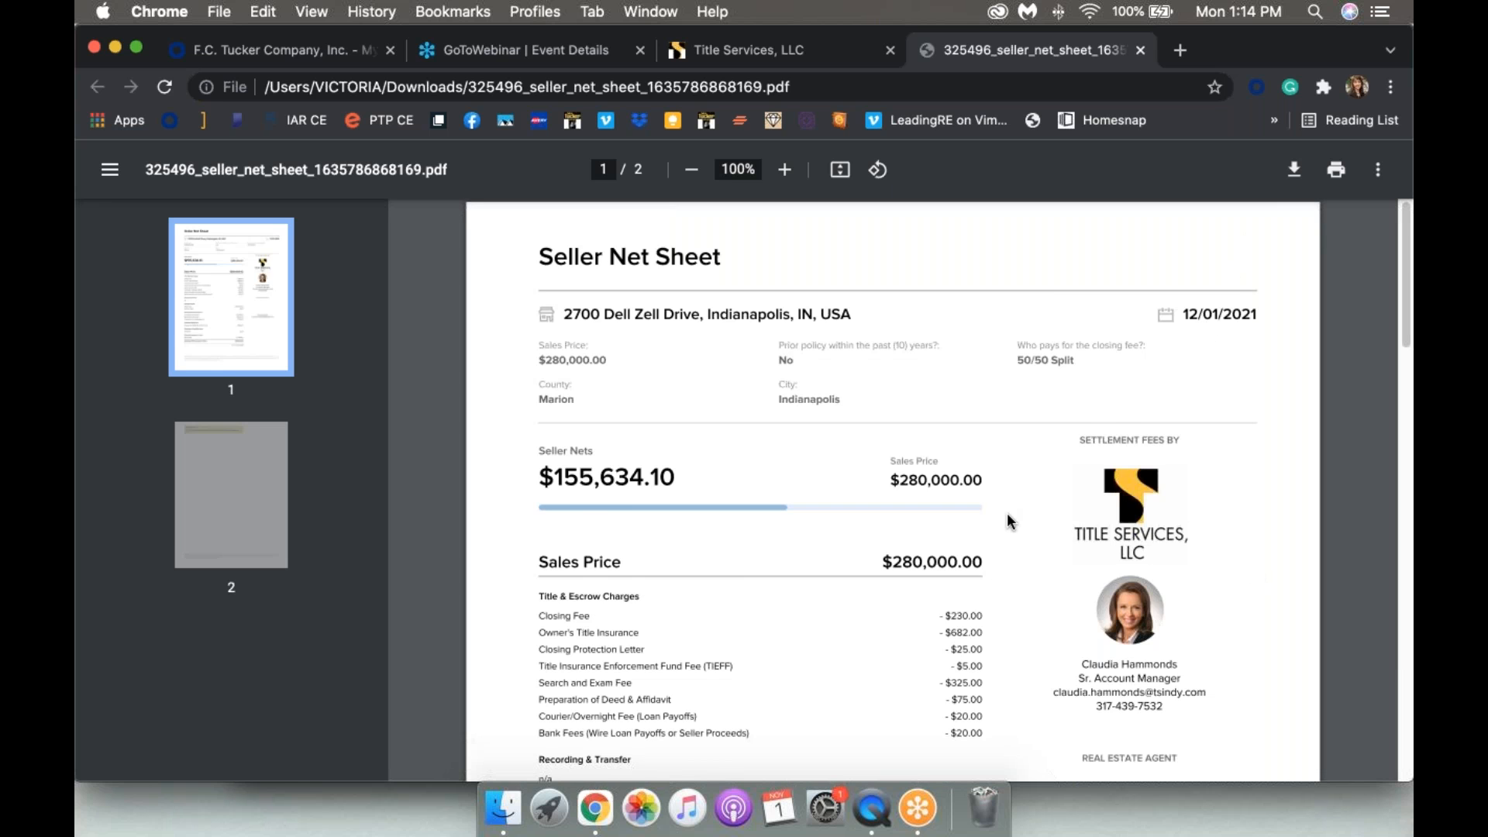
Step: Scroll through both pages of the seller net sheet PDF, then return to the TitleCapture tab
scroll(1009, 521, "down", 5)
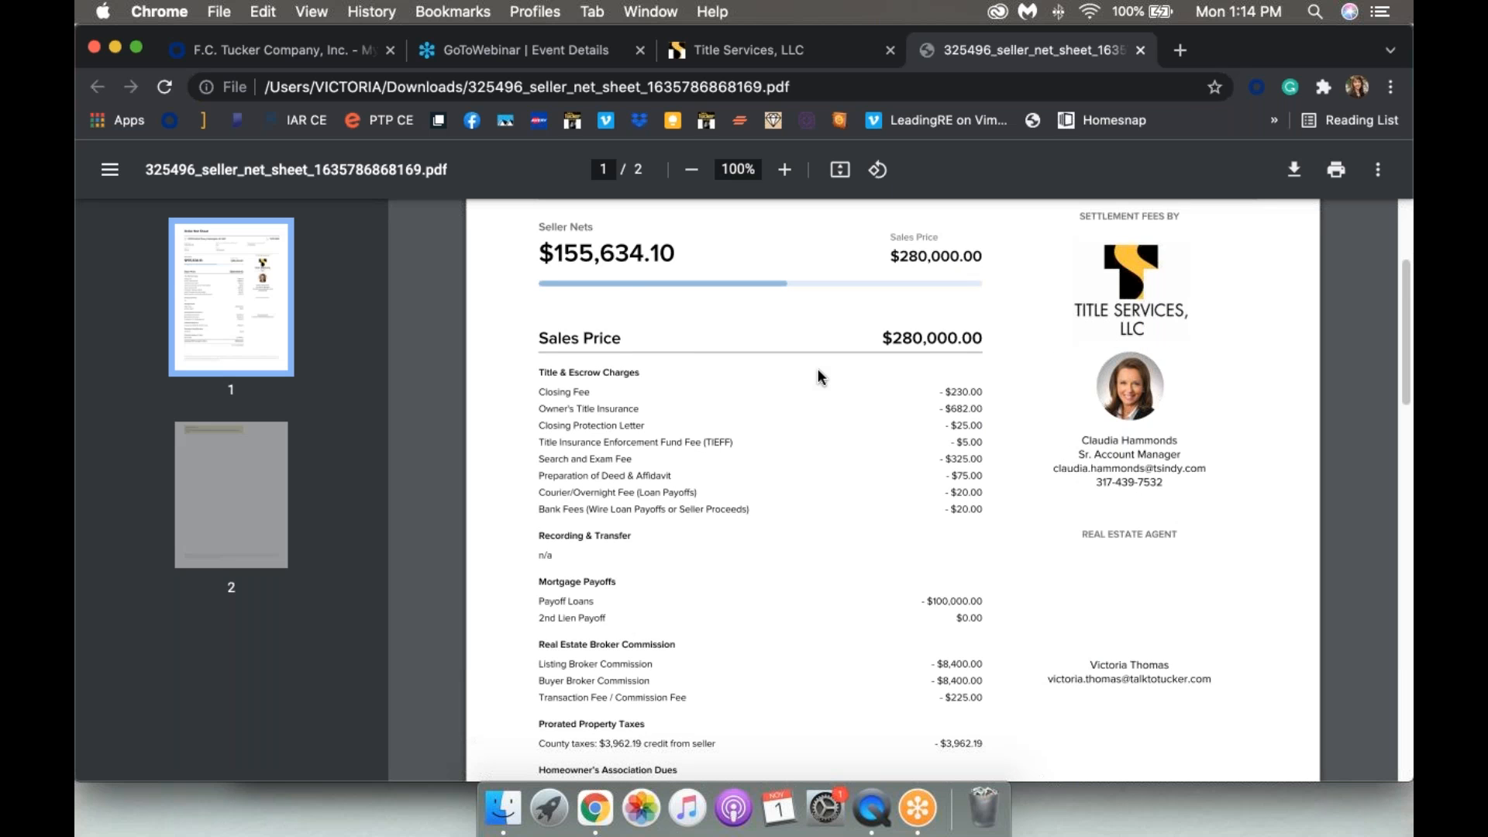
scroll(817, 371, "down", 15)
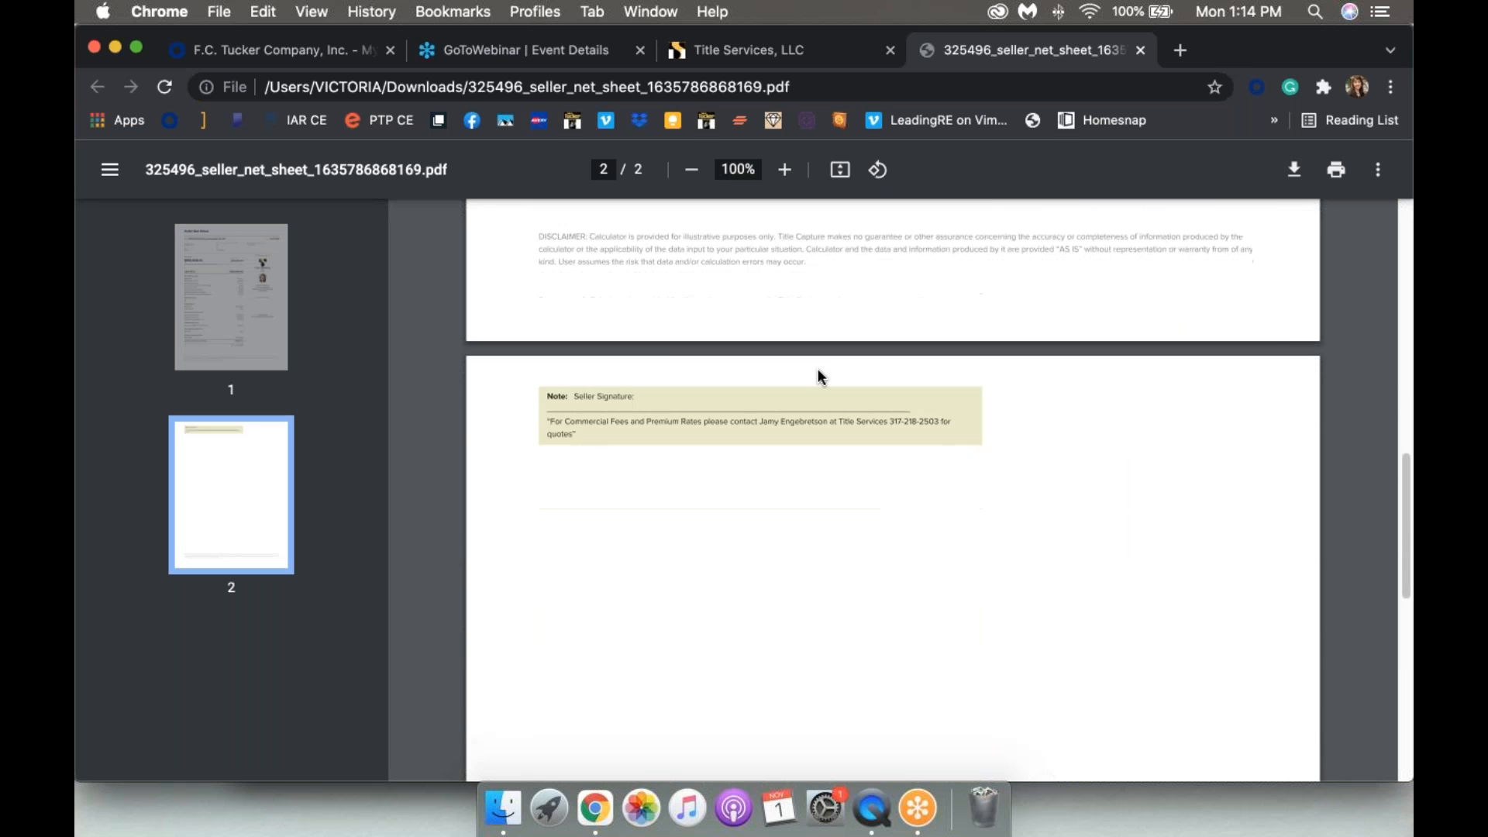
scroll(820, 375, "up", 10)
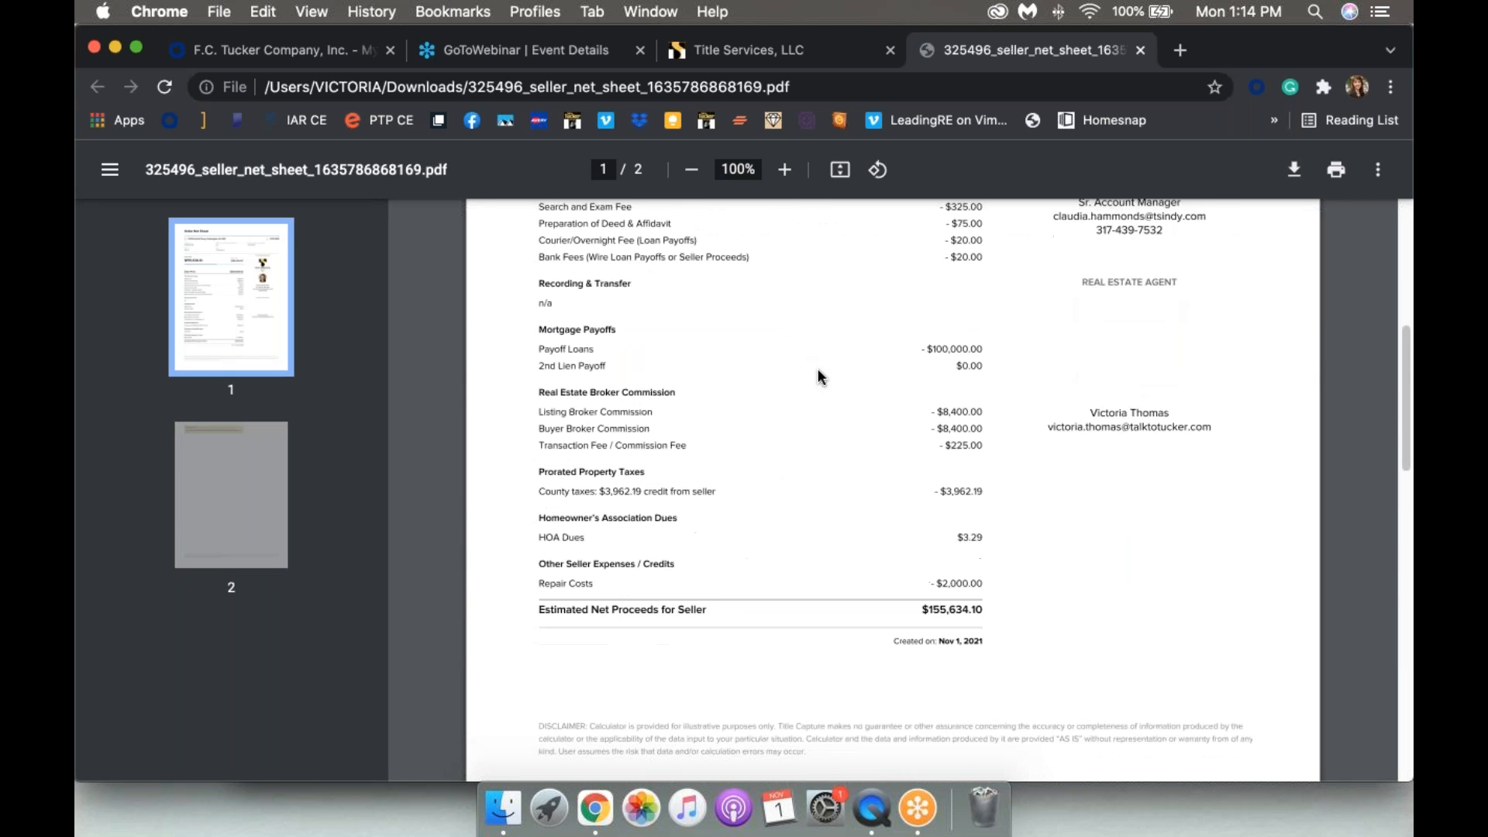
scroll(819, 377, "down", 6)
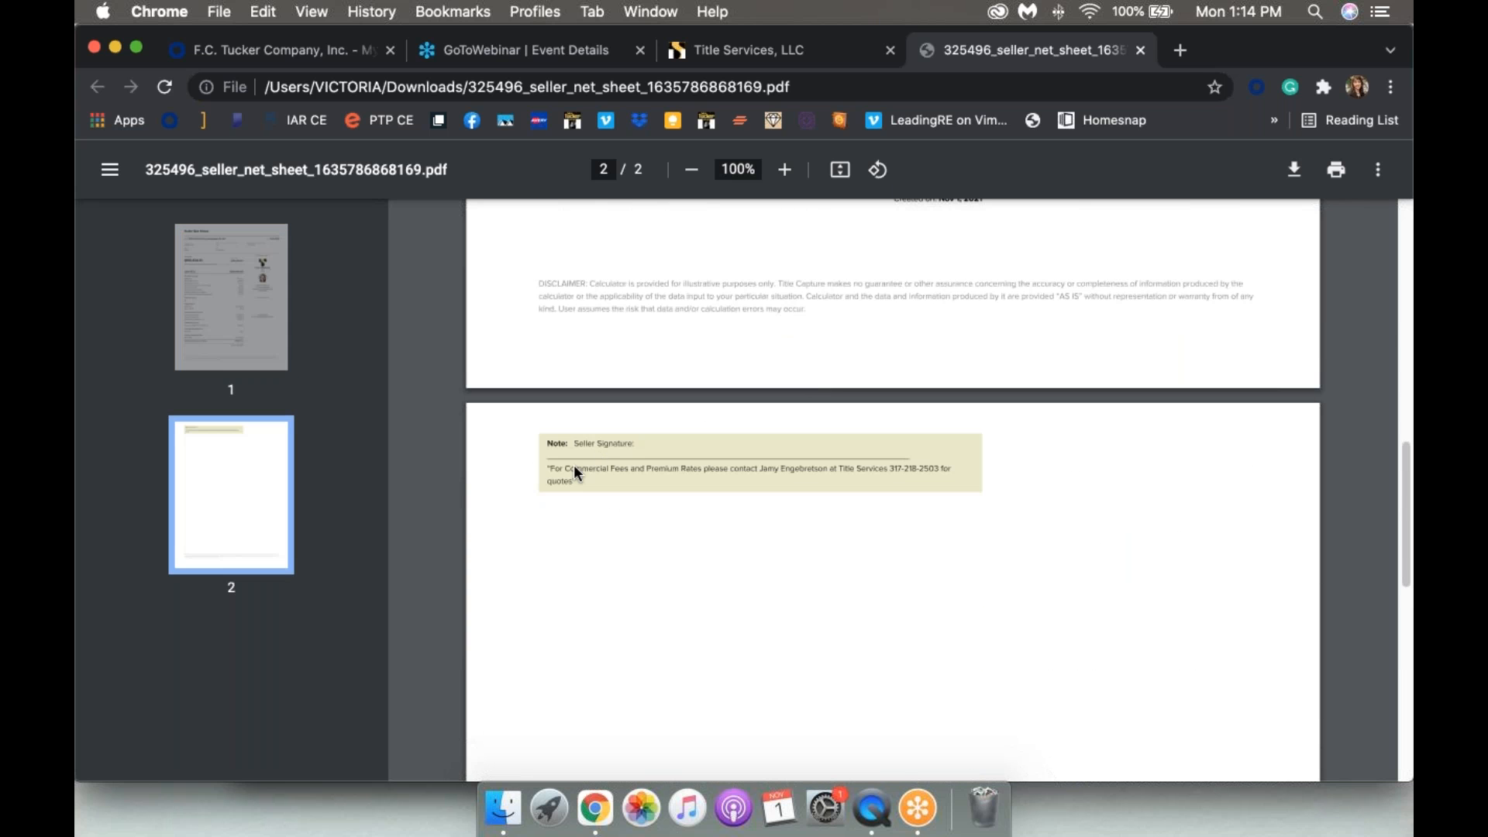
scroll(575, 468, "up", 5)
scroll(574, 467, "down", 3)
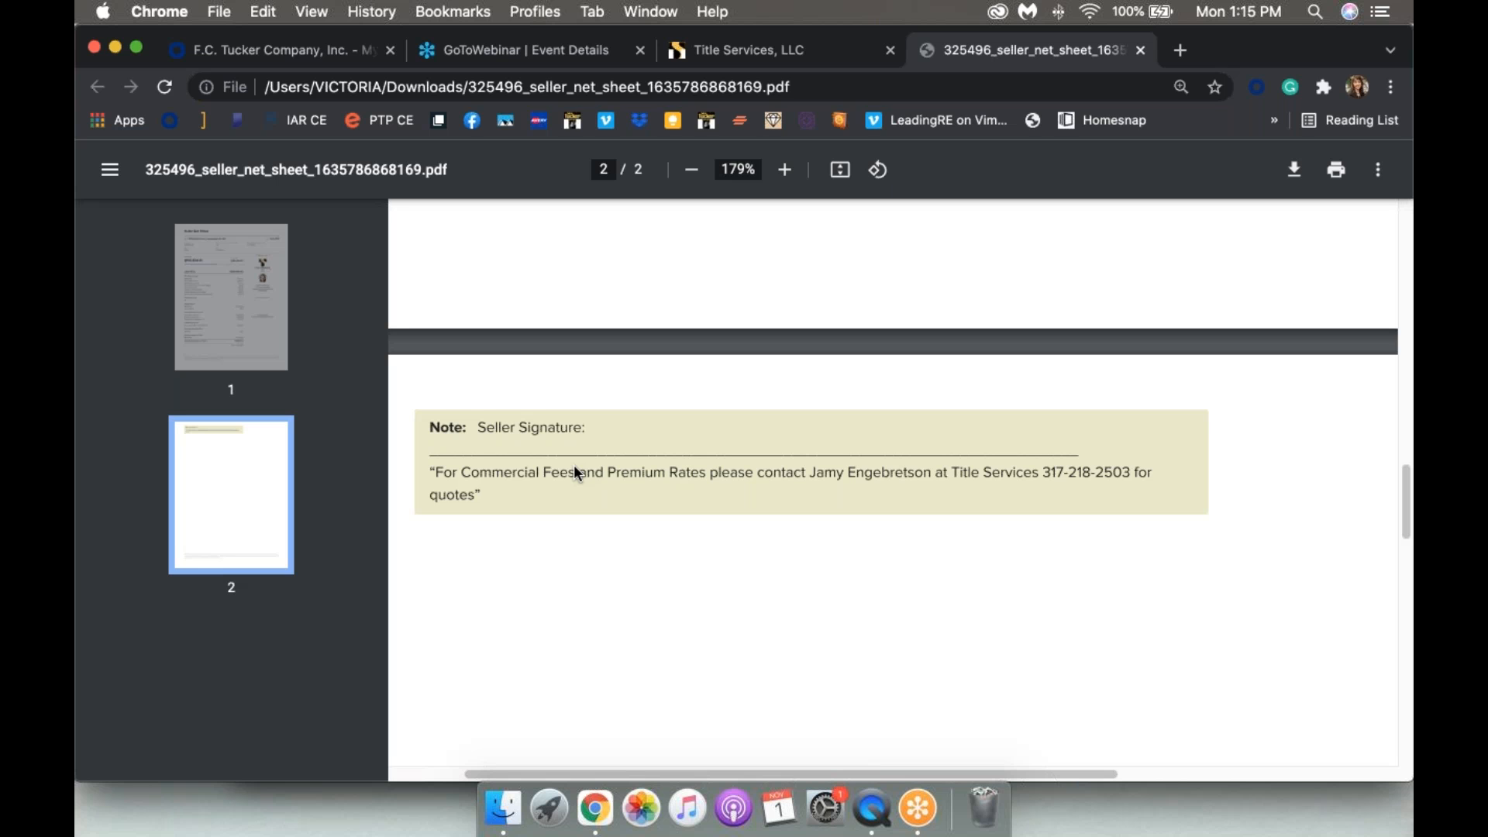
scroll(574, 467, "down", 10)
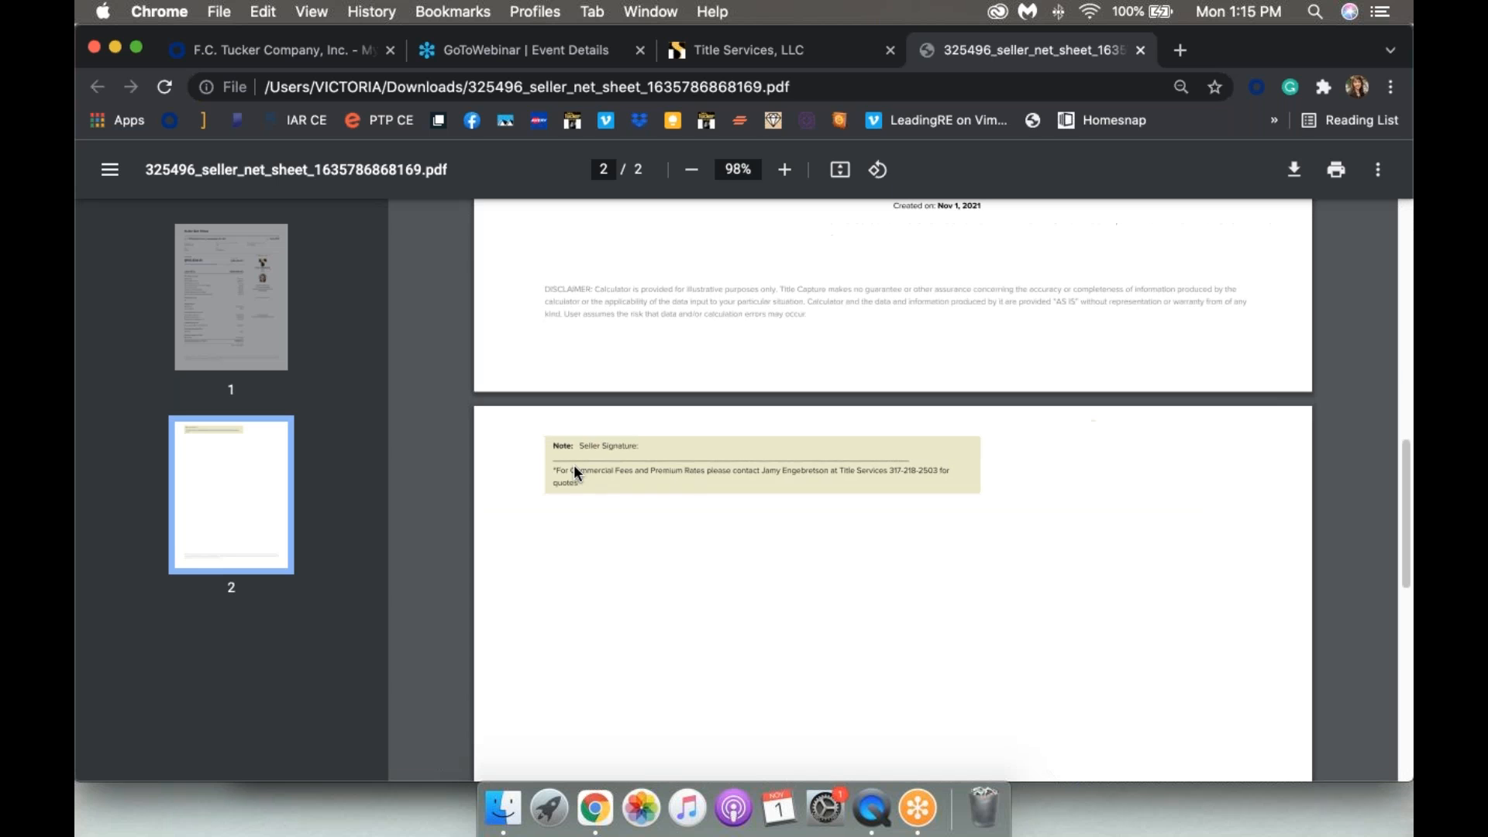
scroll(574, 463, "up", 4)
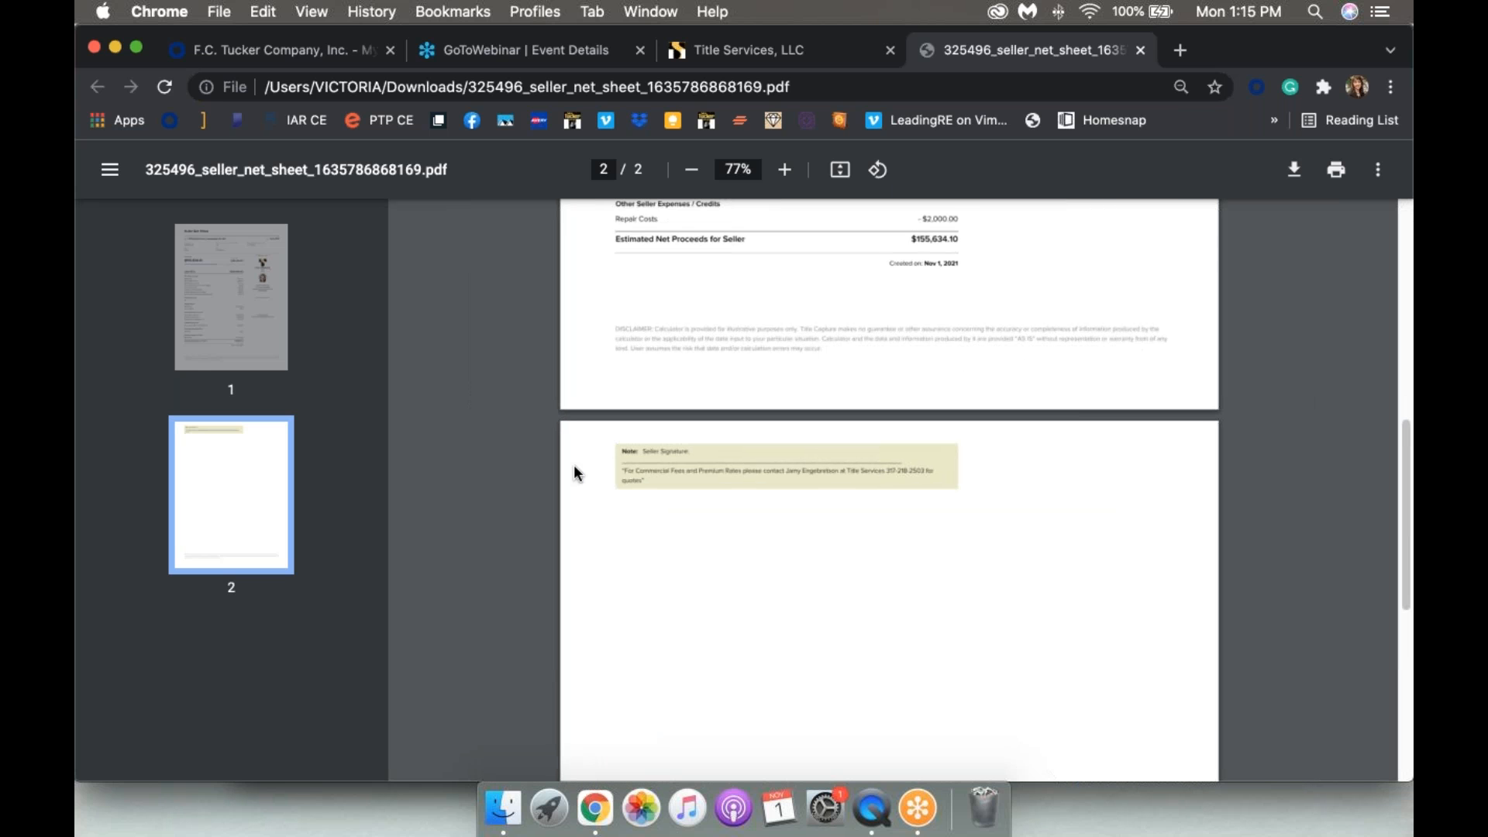
scroll(574, 464, "up", 4)
scroll(574, 469, "up", 5)
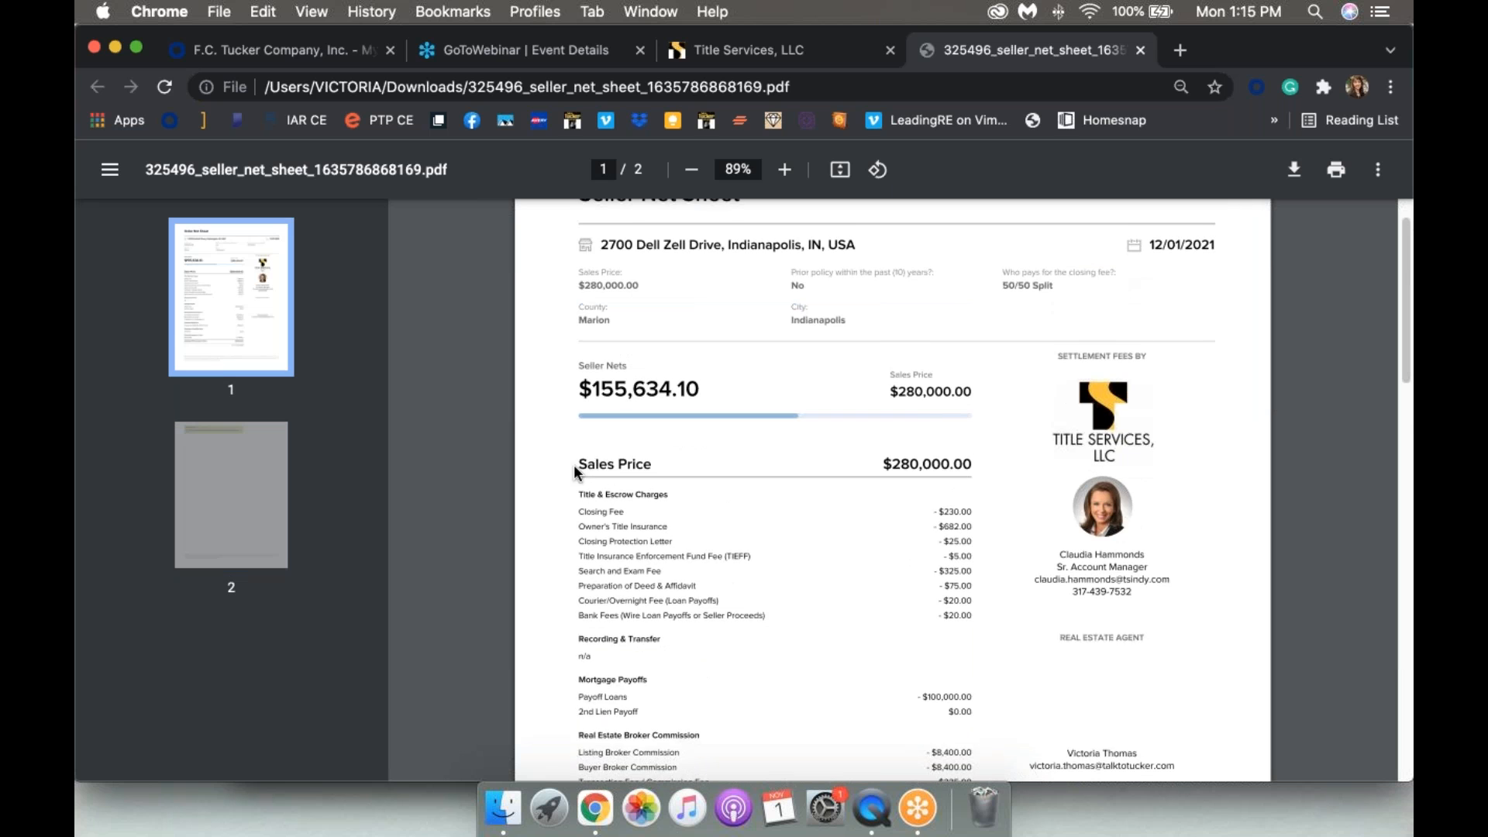
scroll(573, 463, "up", 1)
scroll(574, 474, "down", 5)
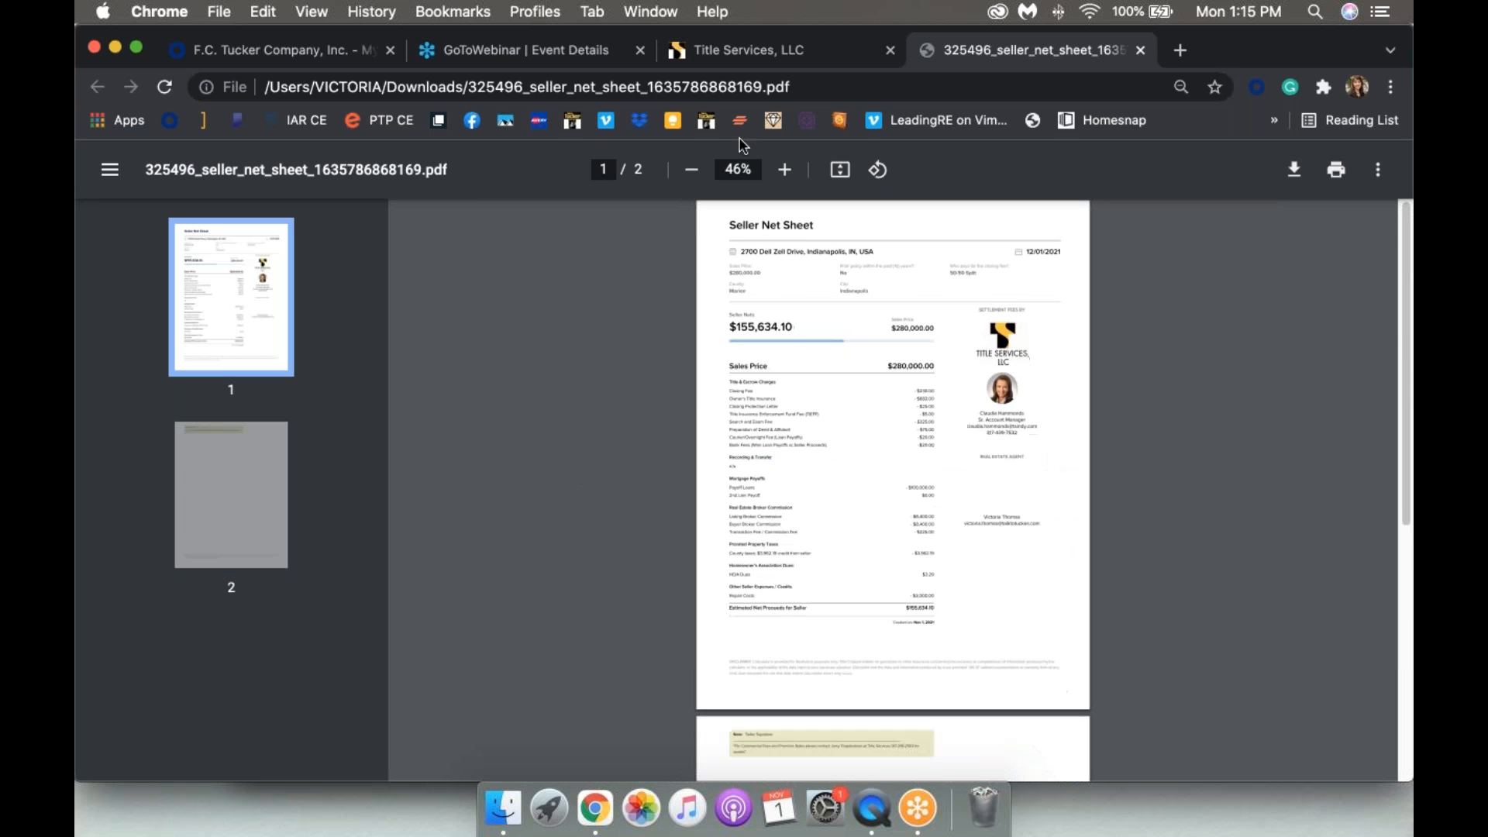
left_click(744, 51)
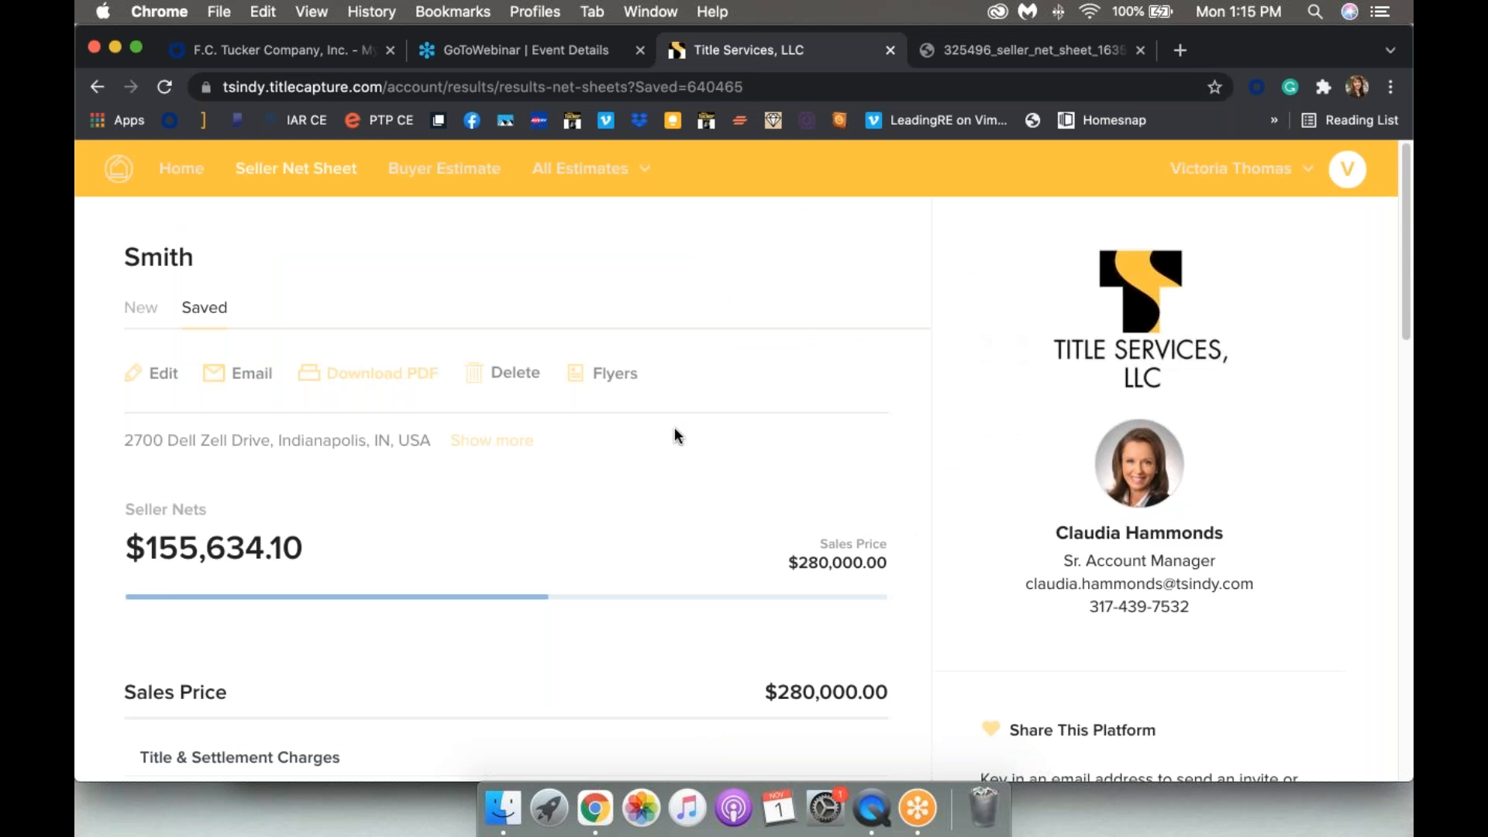
Step: Start a new seller net sheet, then display the Saved list of net sheet estimates
left_click(135, 304)
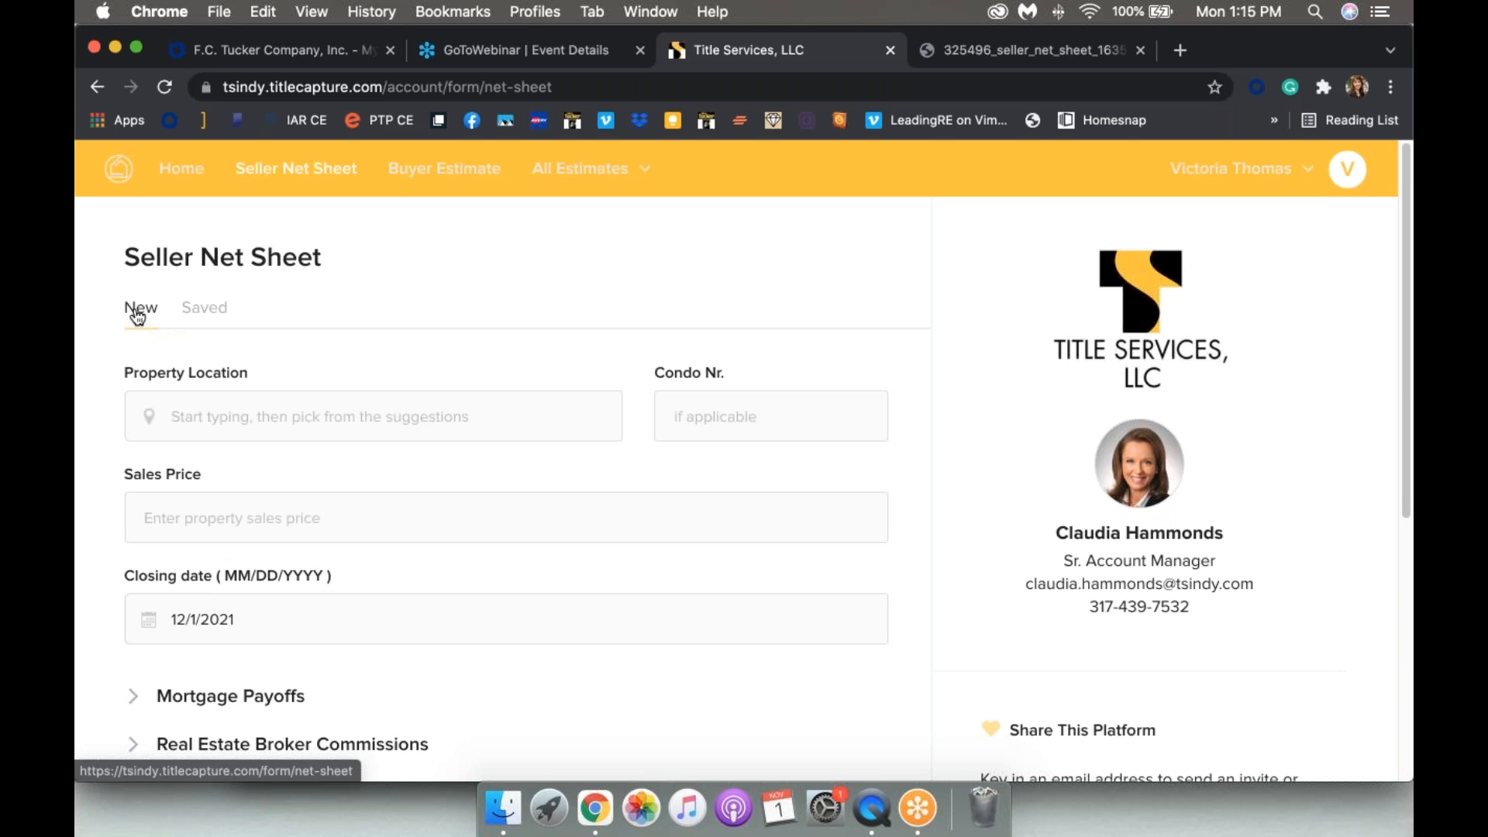
left_click(203, 321)
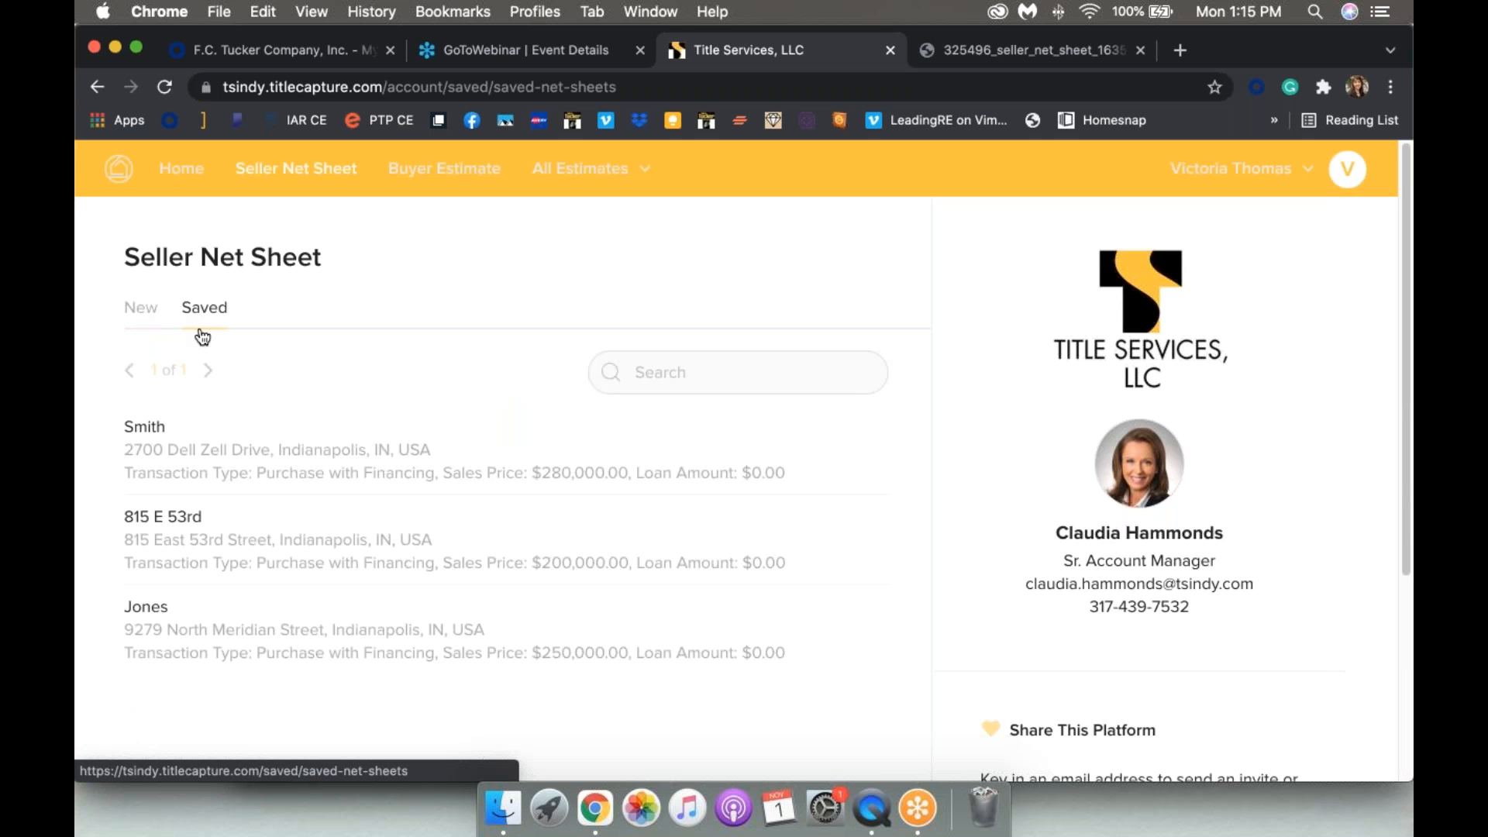
scroll(202, 337, "down", 2)
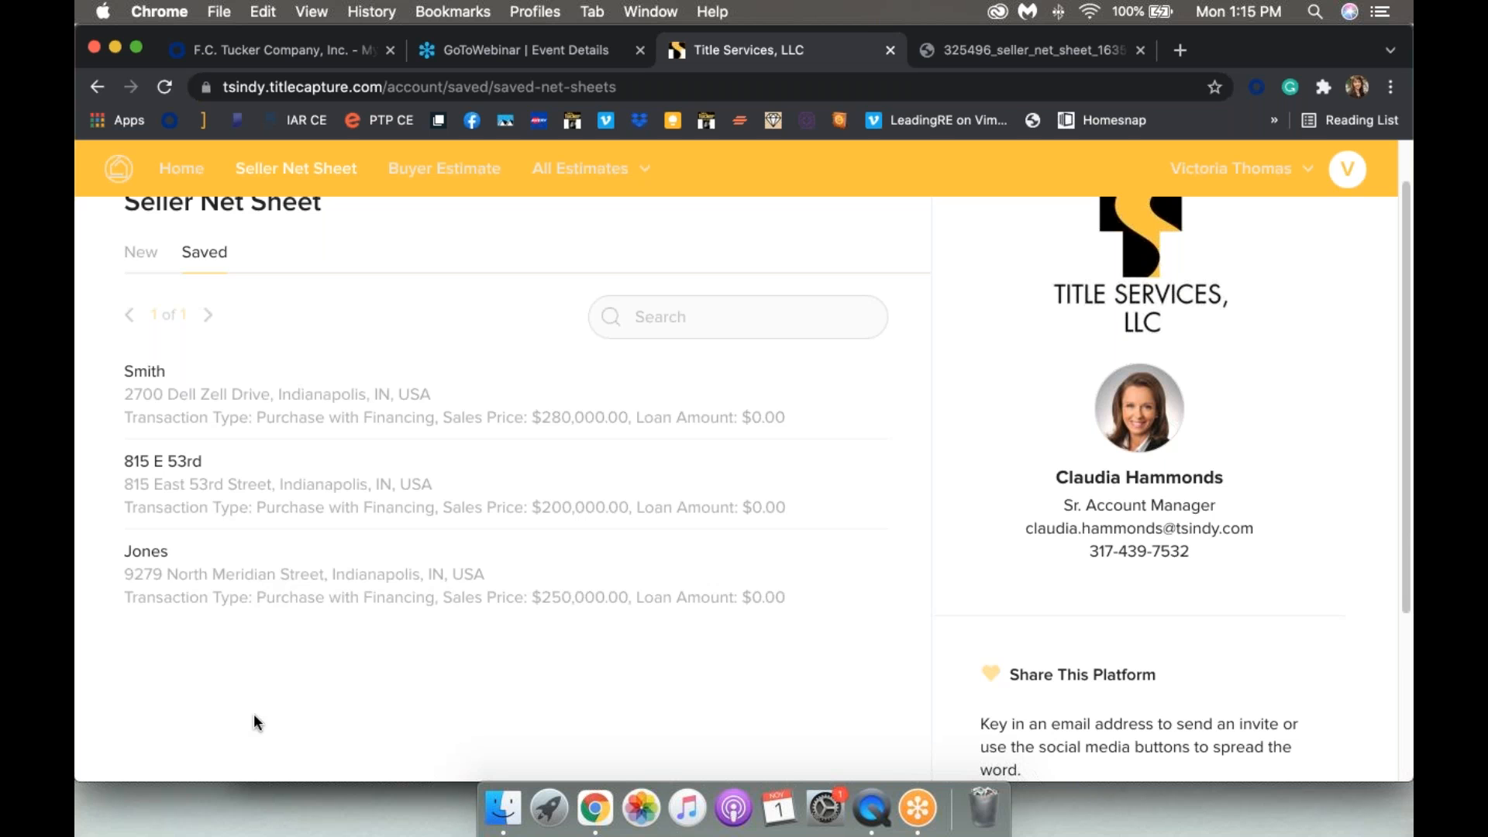
scroll(253, 714, "up", 2)
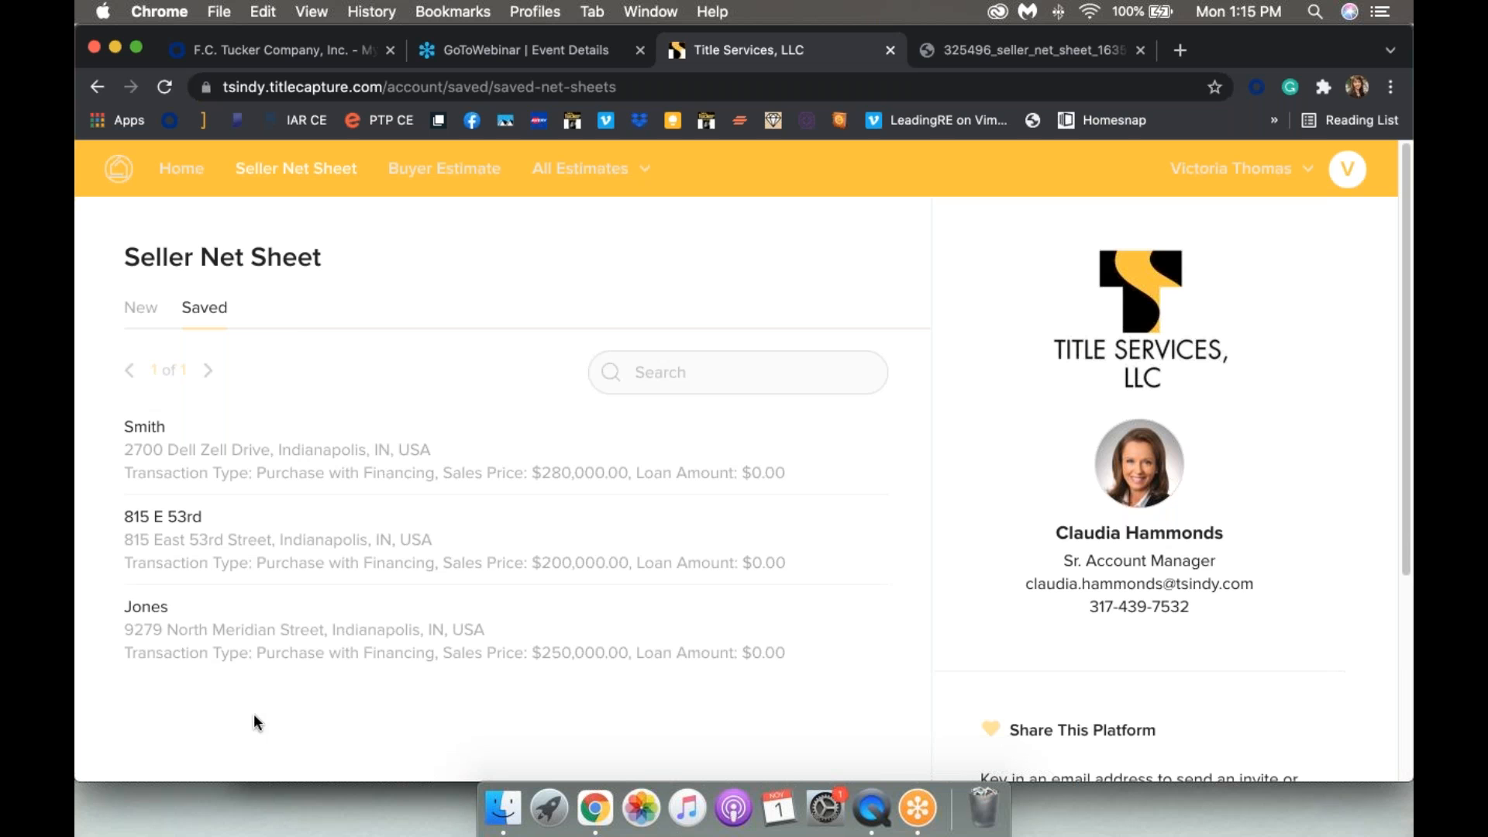
Step: Open the buyer estimate form, then switch to Seller's Multiple Offers from the All Estimates menu
left_click(425, 191)
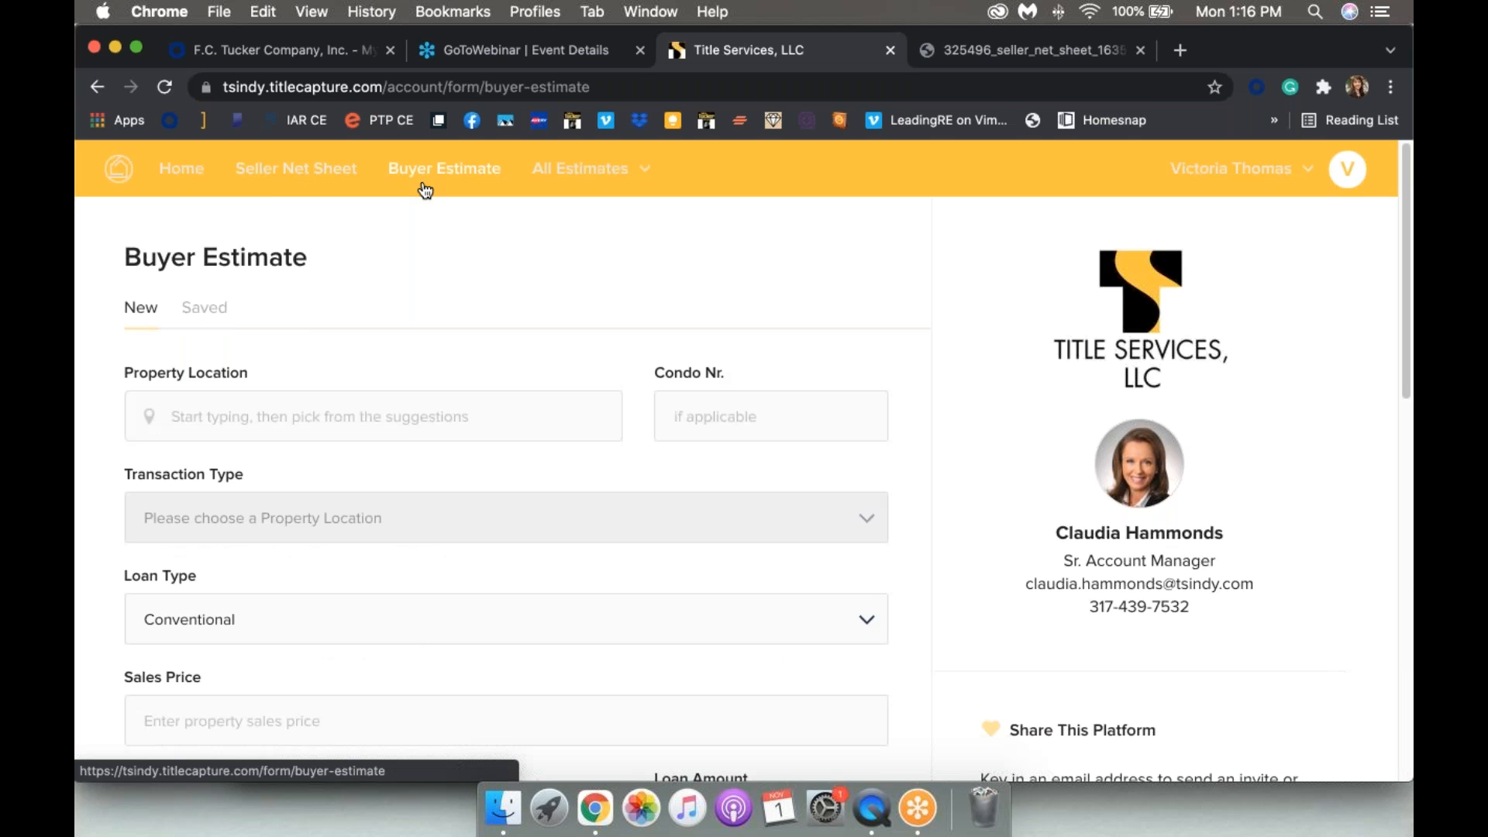
scroll(429, 300, "down", 5)
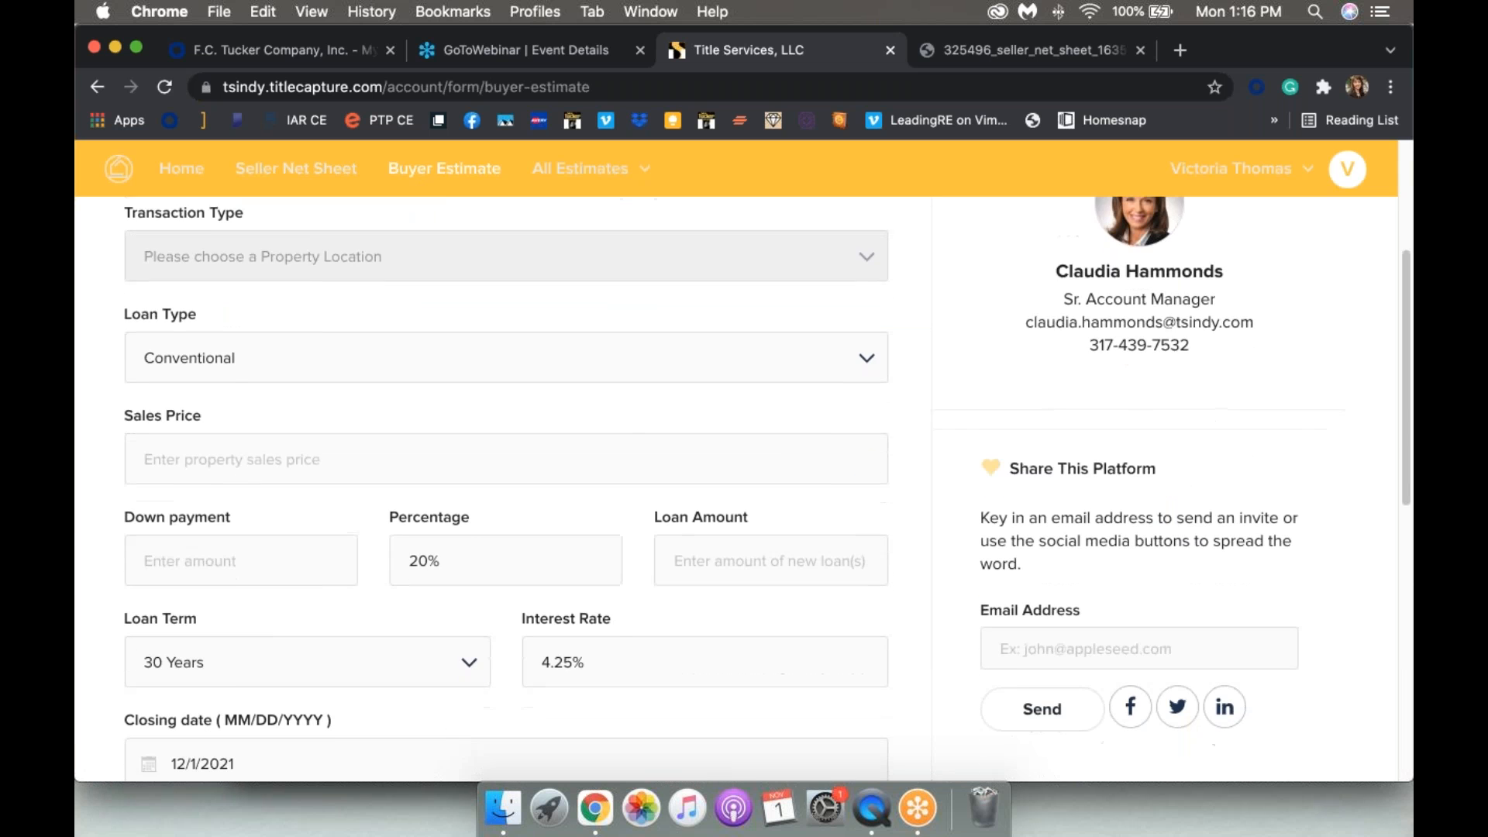
scroll(712, 484, "down", 1)
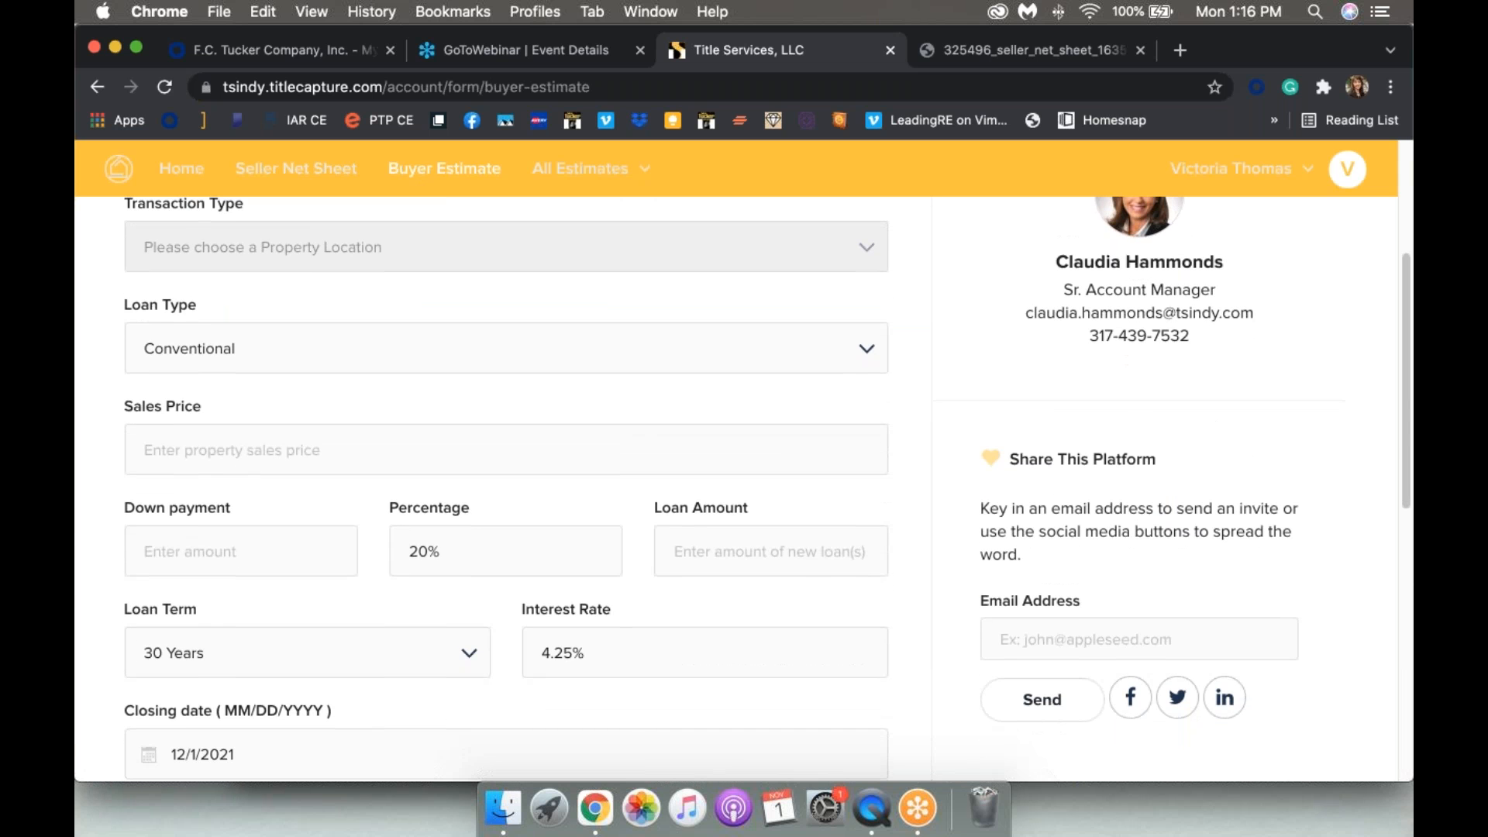
scroll(504, 488, "down", 10)
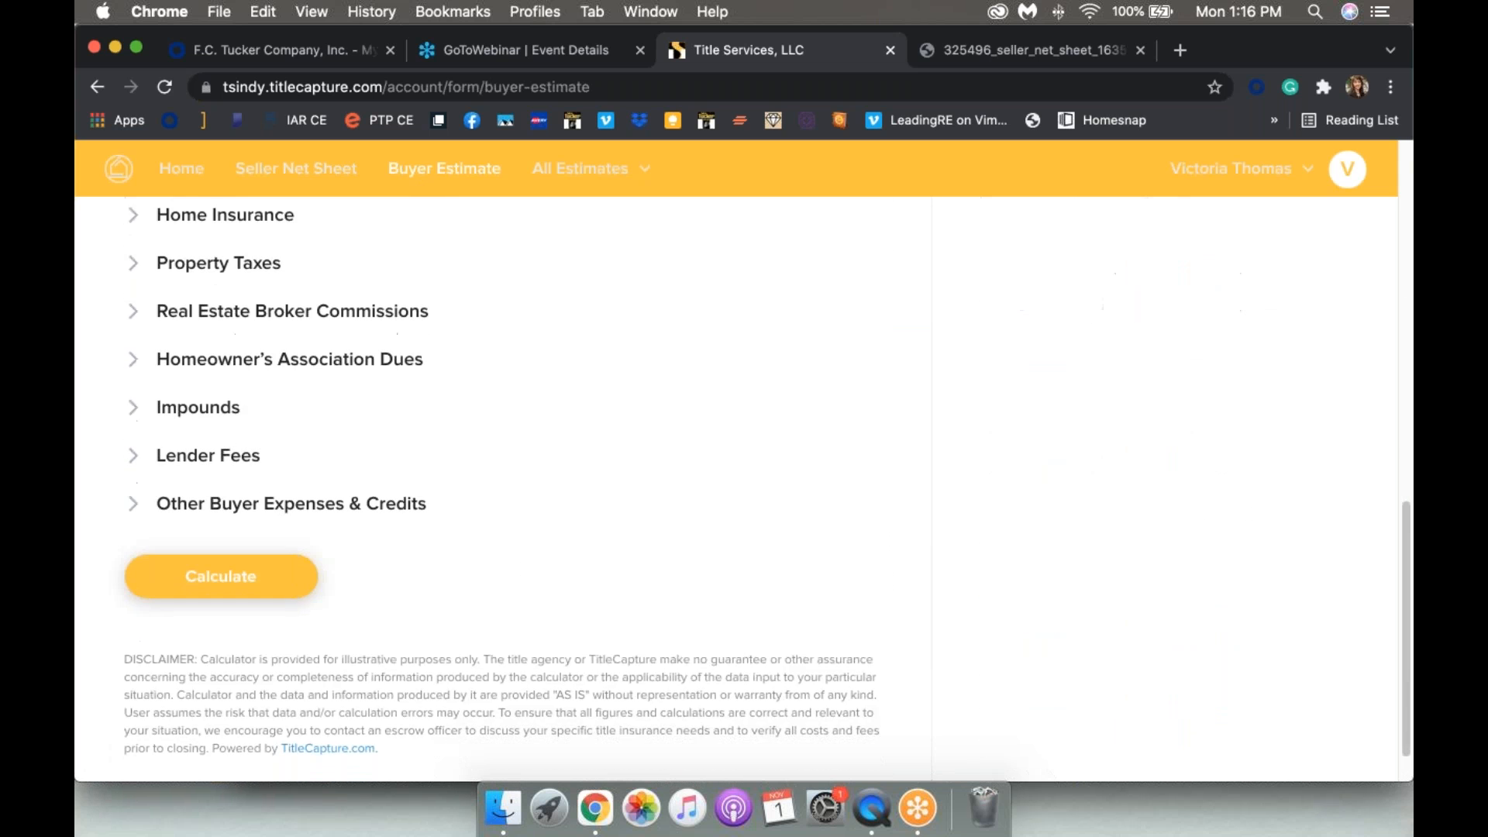
scroll(504, 488, "up", 15)
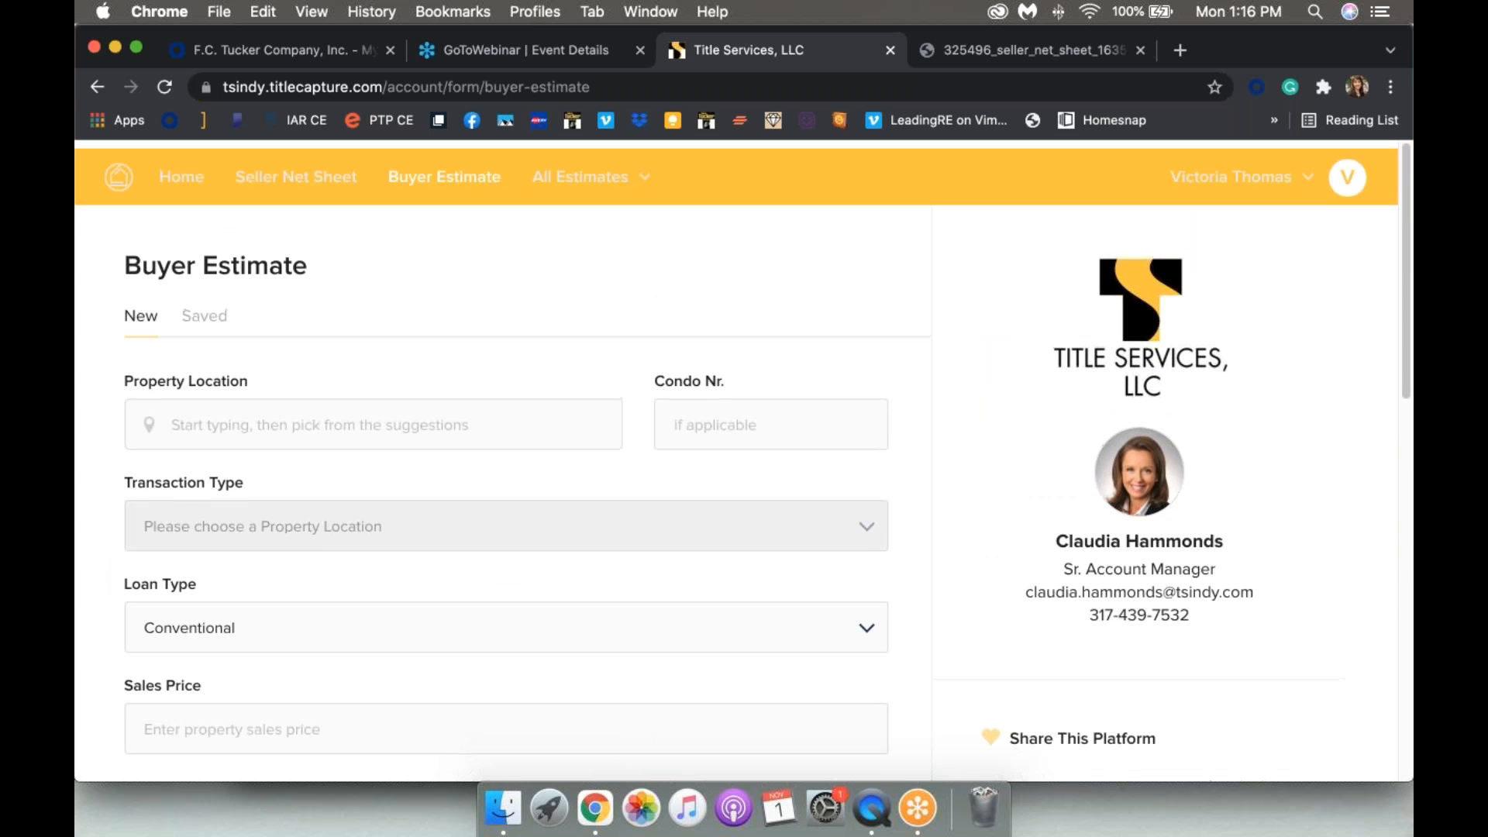
left_click(582, 177)
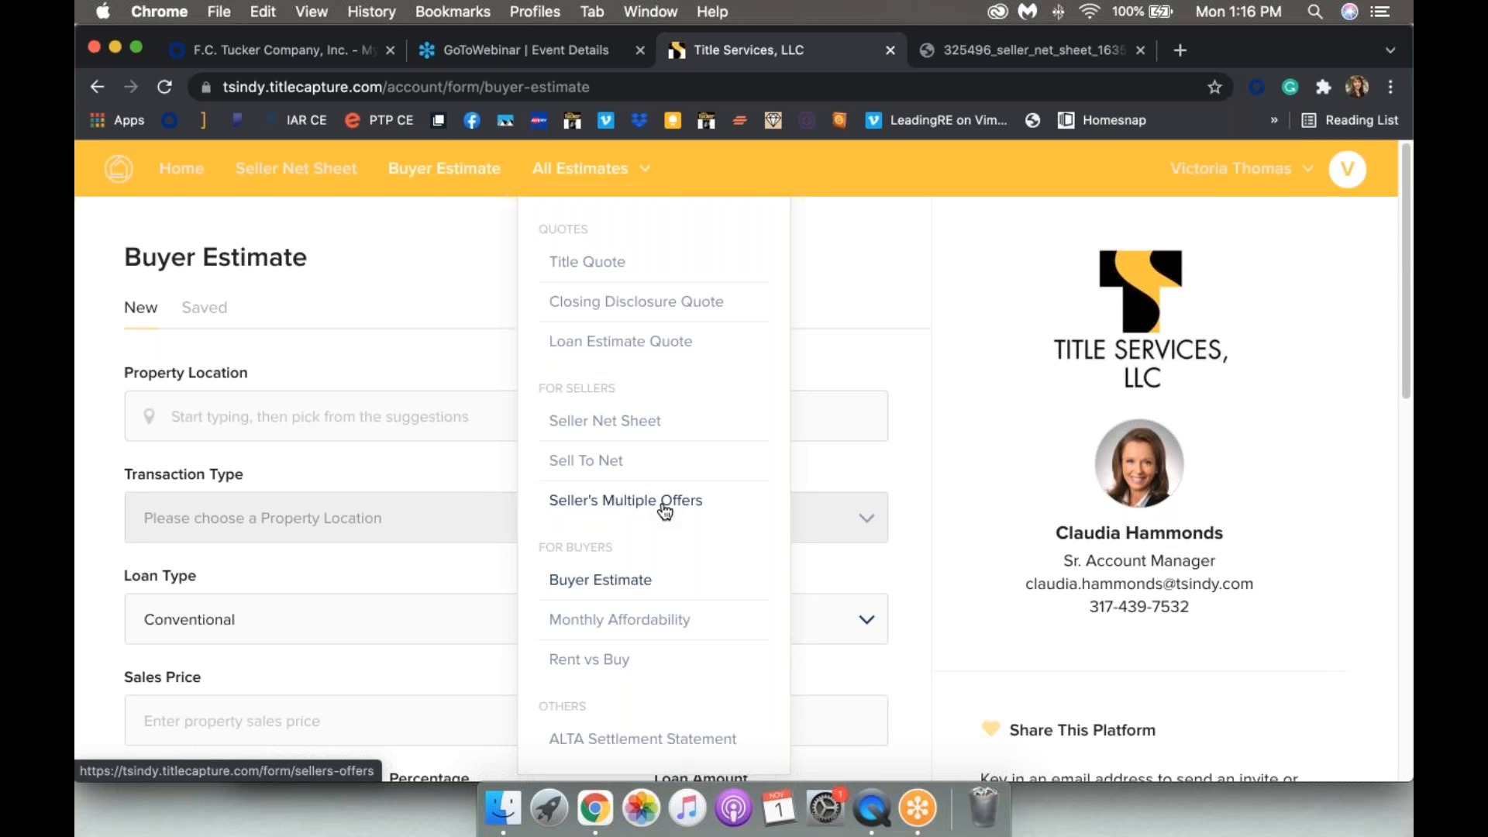
left_click(608, 504)
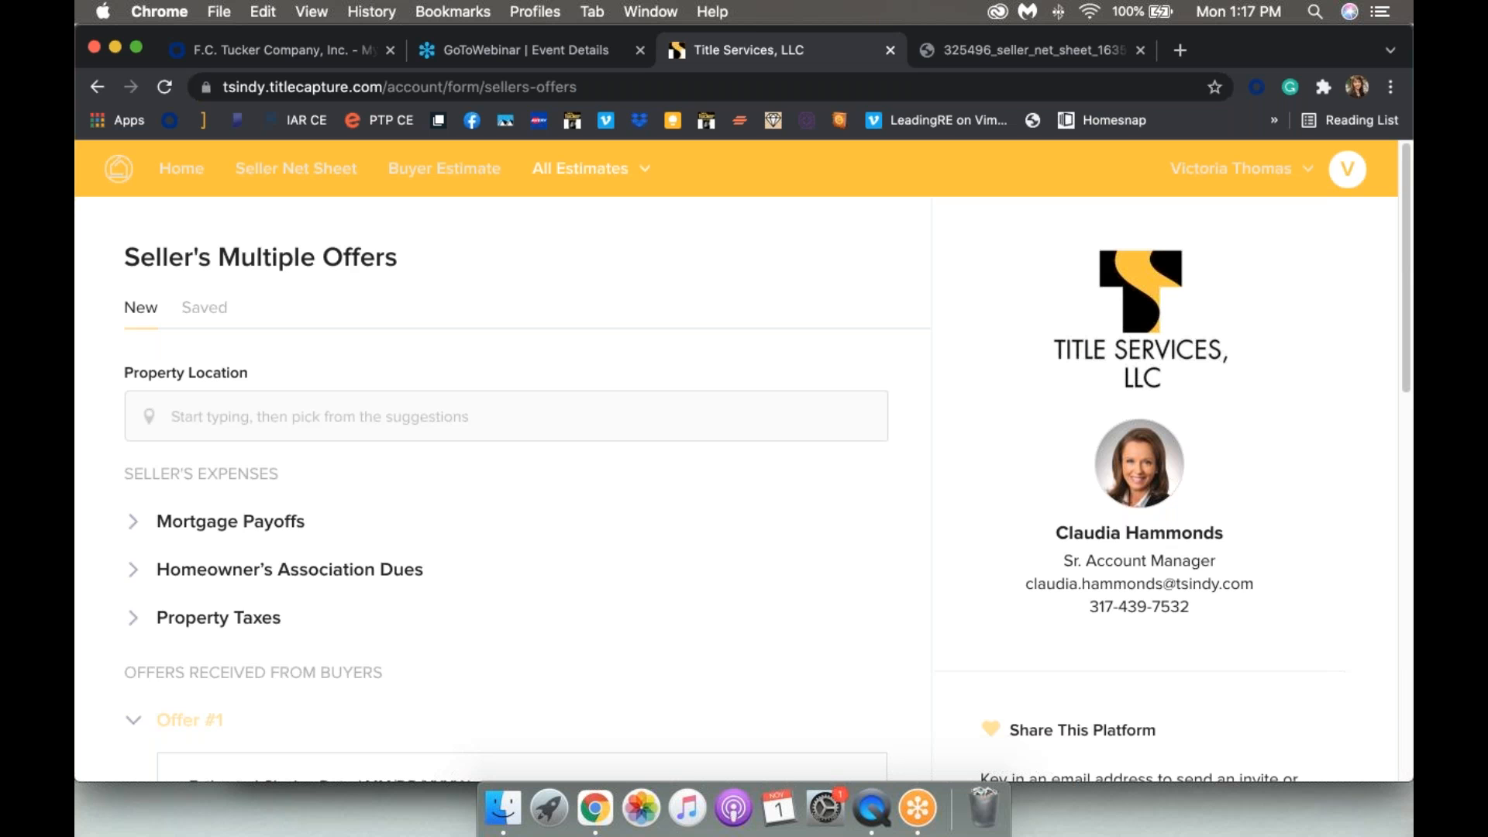
Step: Pick the property address from the suggestions and split the closing fee 50/50
scroll(317, 392, "down", 1)
left_click(318, 392)
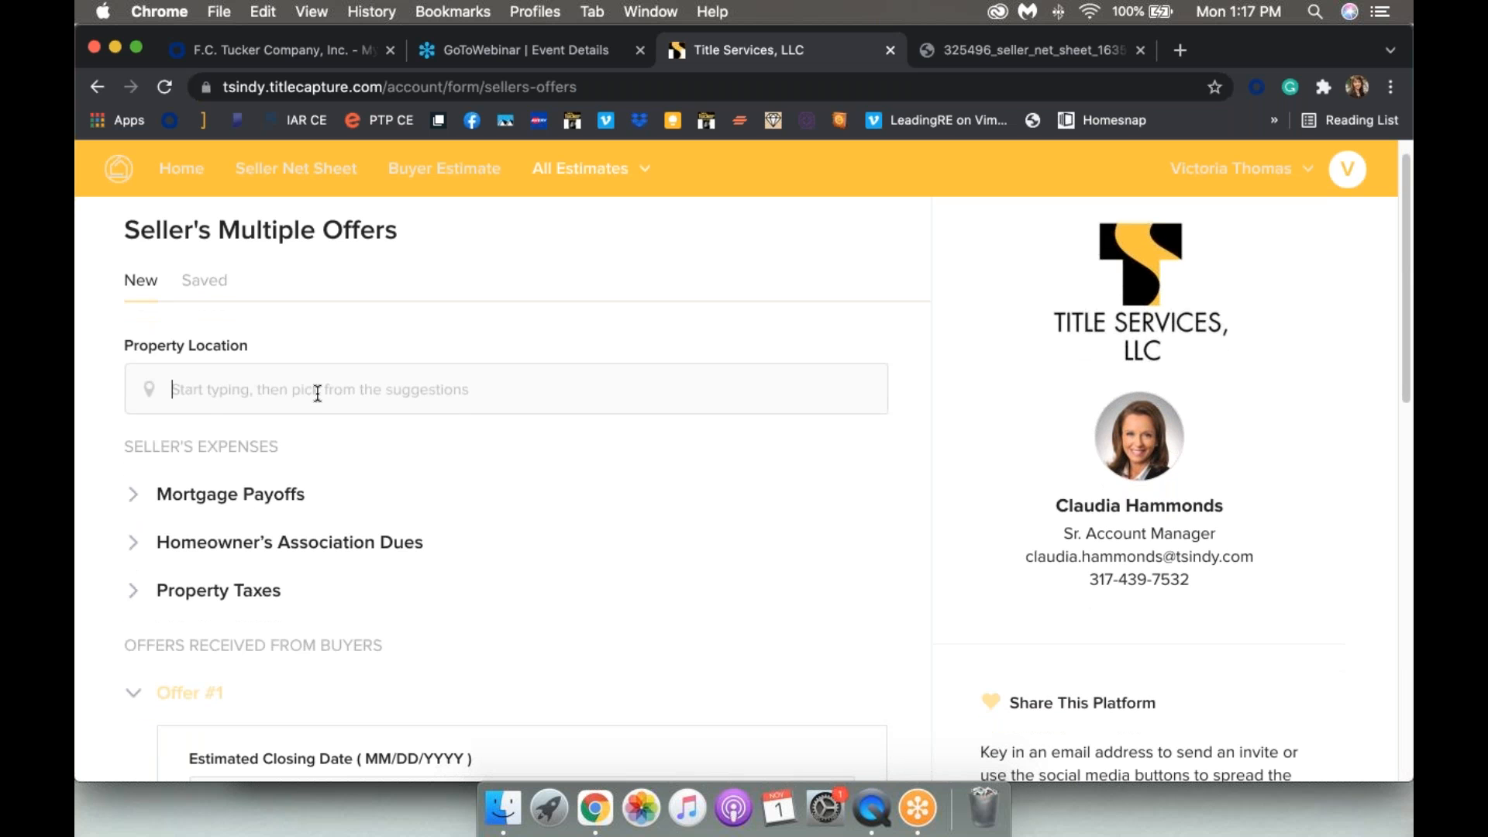
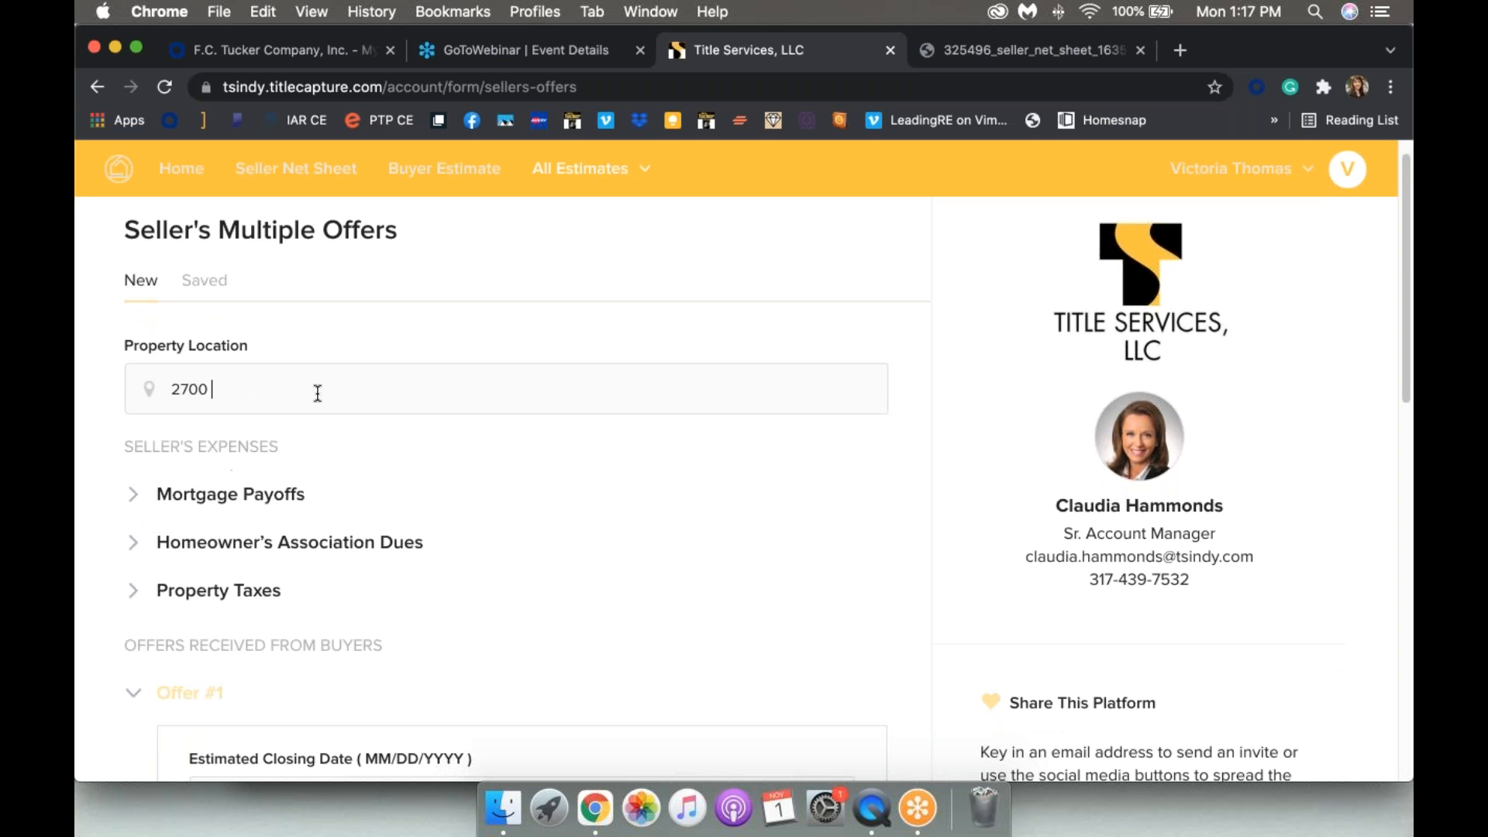
left_click(320, 445)
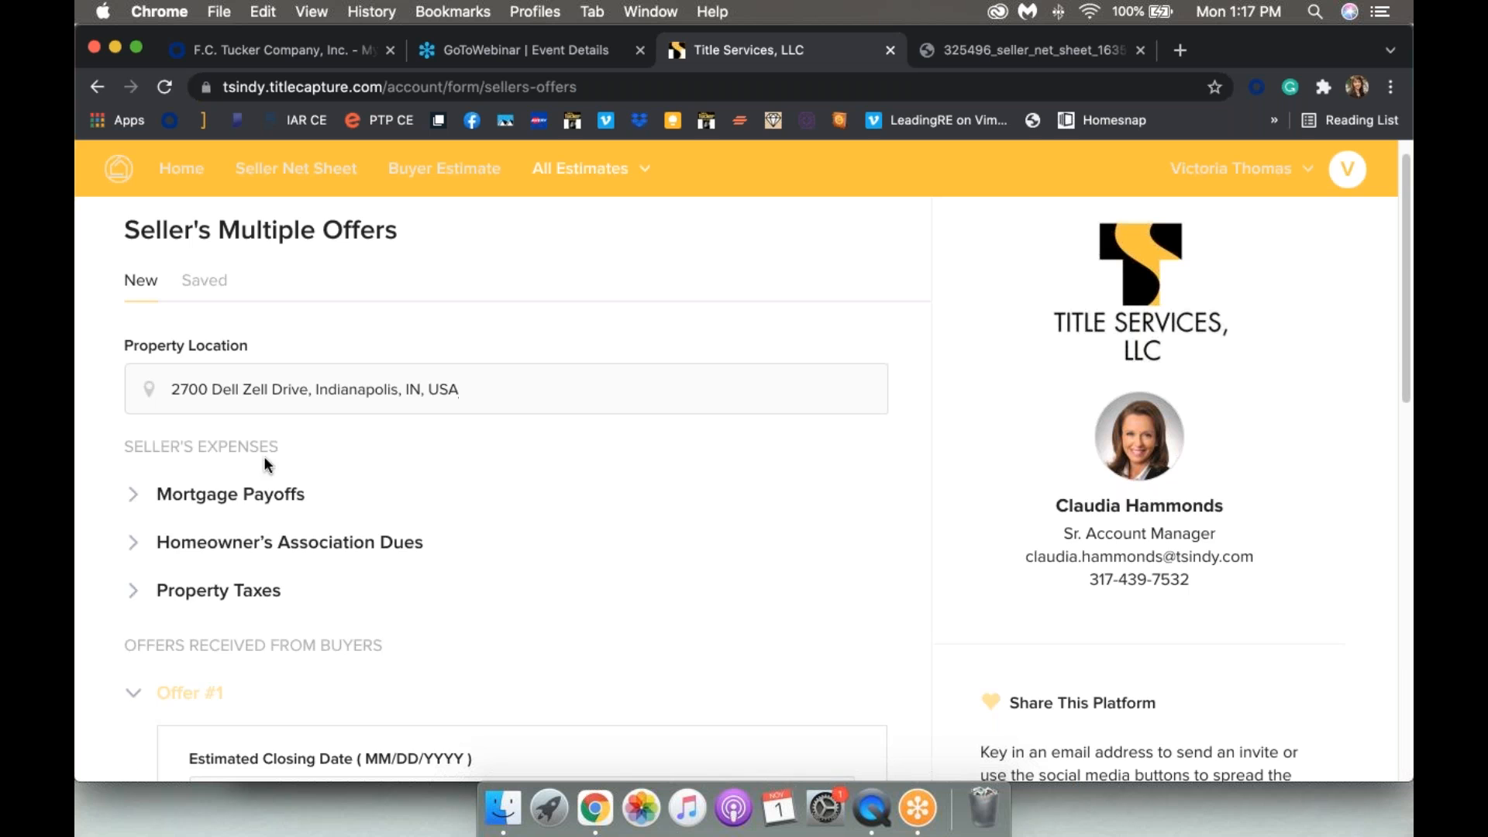
scroll(166, 422, "down", 3)
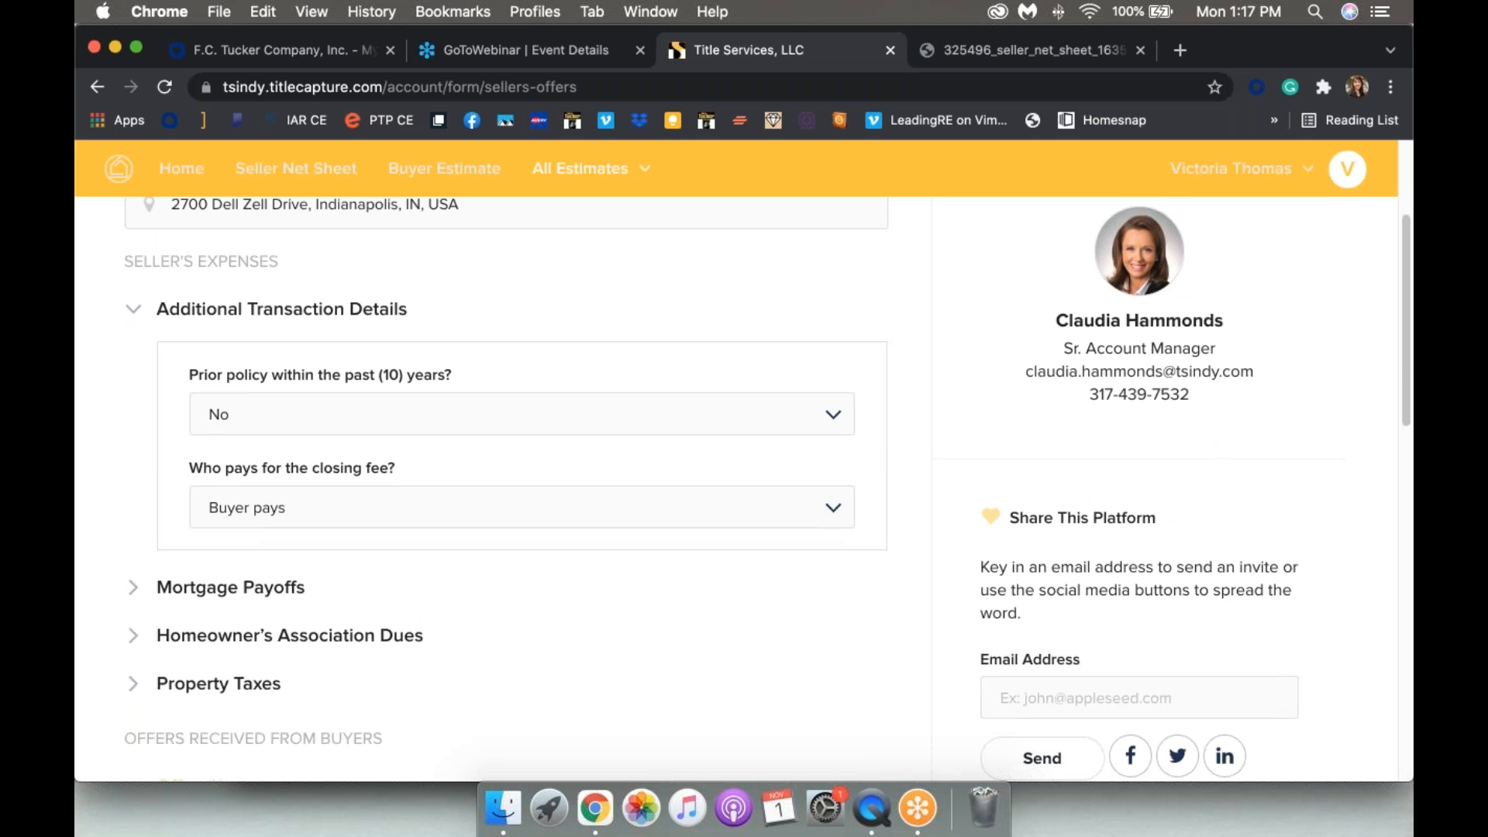
left_click(301, 520)
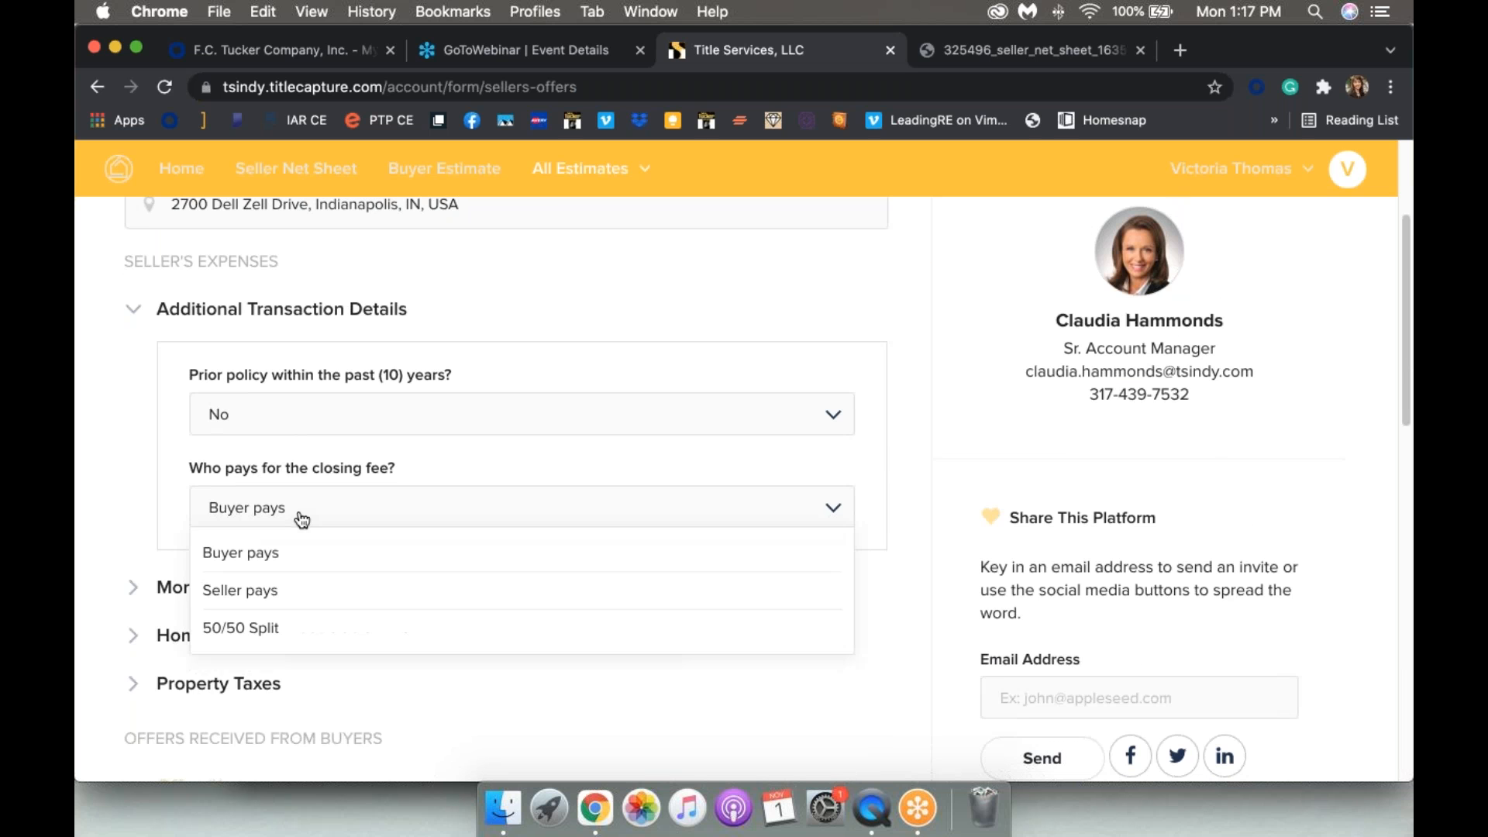
left_click(249, 624)
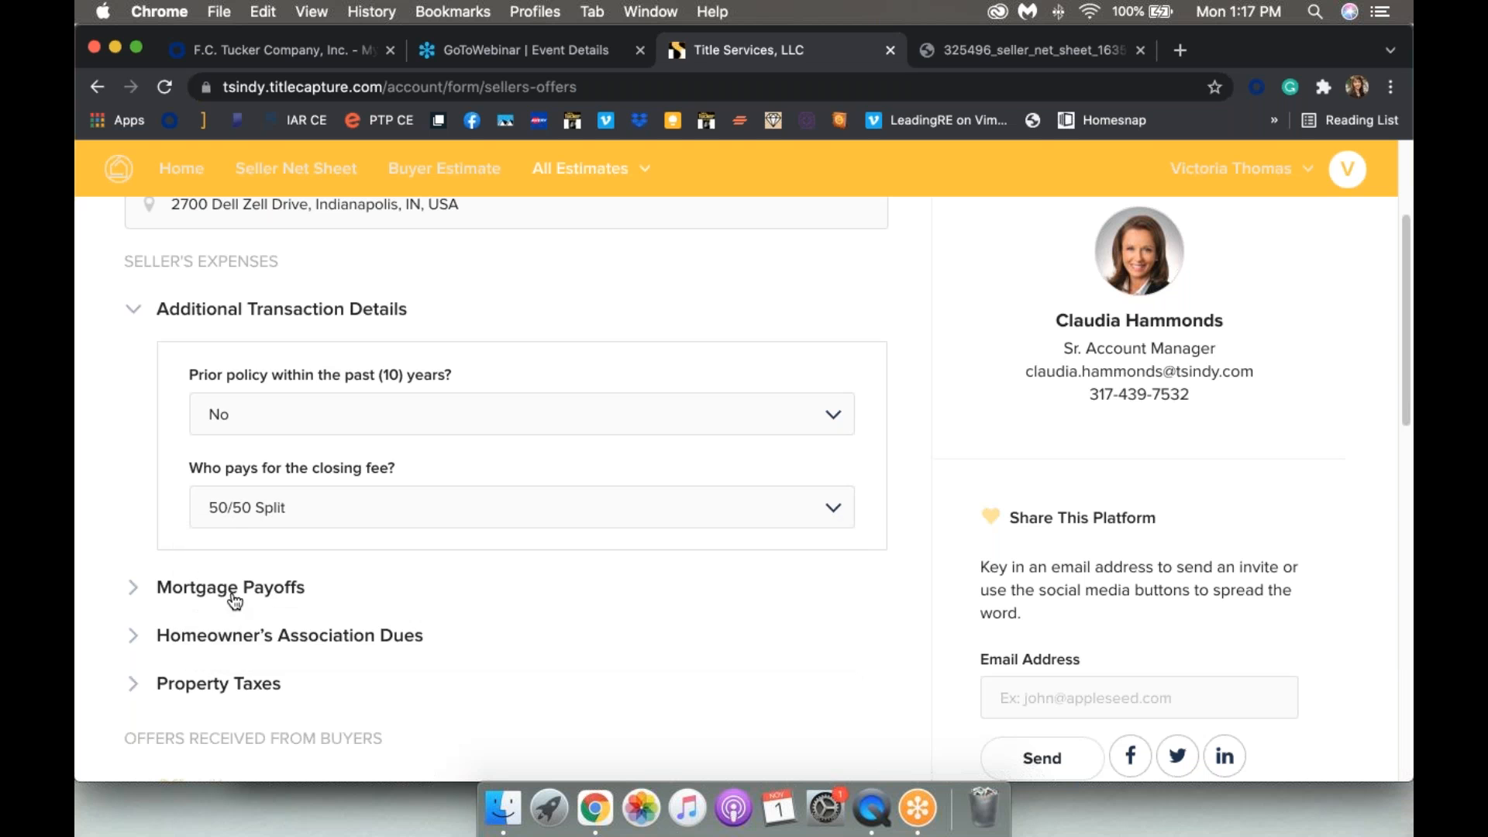
Step: Expand Mortgage Payoffs and enter the payoff loan amount
left_click(234, 591)
left_click(272, 461)
type("100000")
type("000")
key("BackSpace")
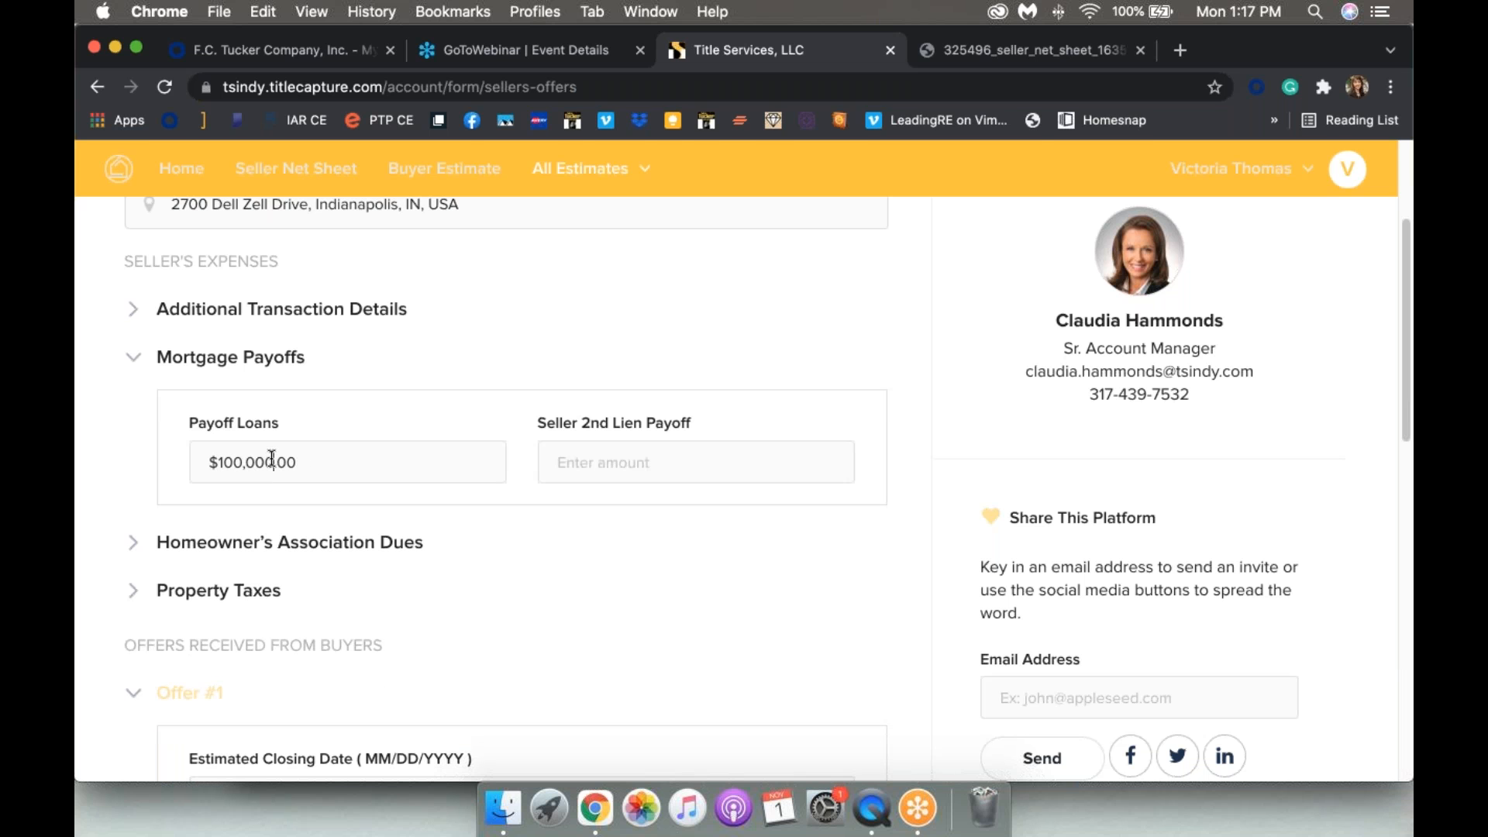
Step: Set HOA dues to $40 paid annually, marked as paid in advance
left_click(229, 546)
left_click(272, 518)
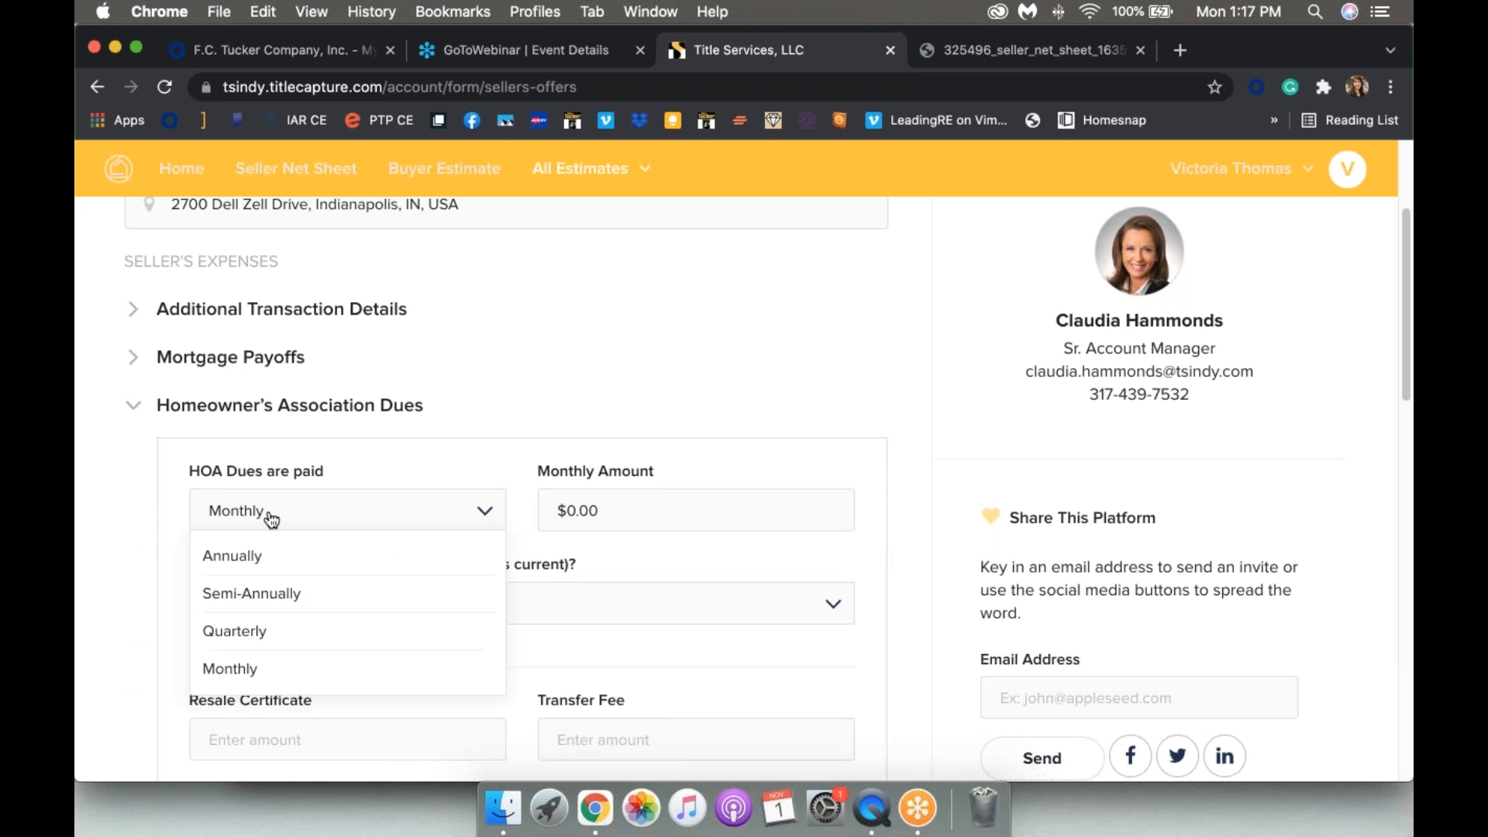
left_click(273, 564)
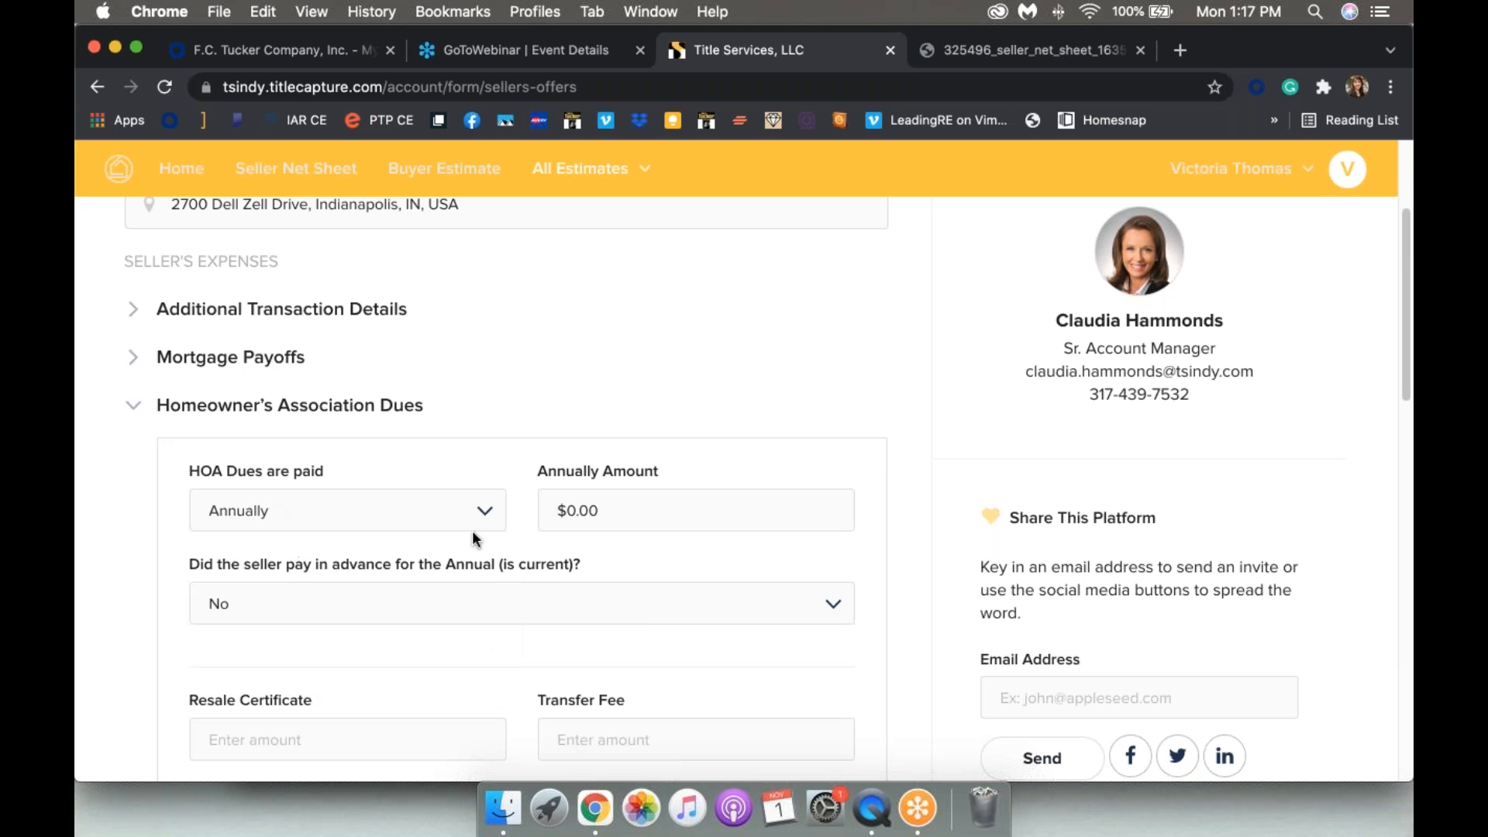
left_click(574, 512)
type("4")
left_click(496, 607)
left_click(445, 647)
Step: Enter $2,800 annual property taxes with 'First half paid only'
scroll(446, 646, "down", 4)
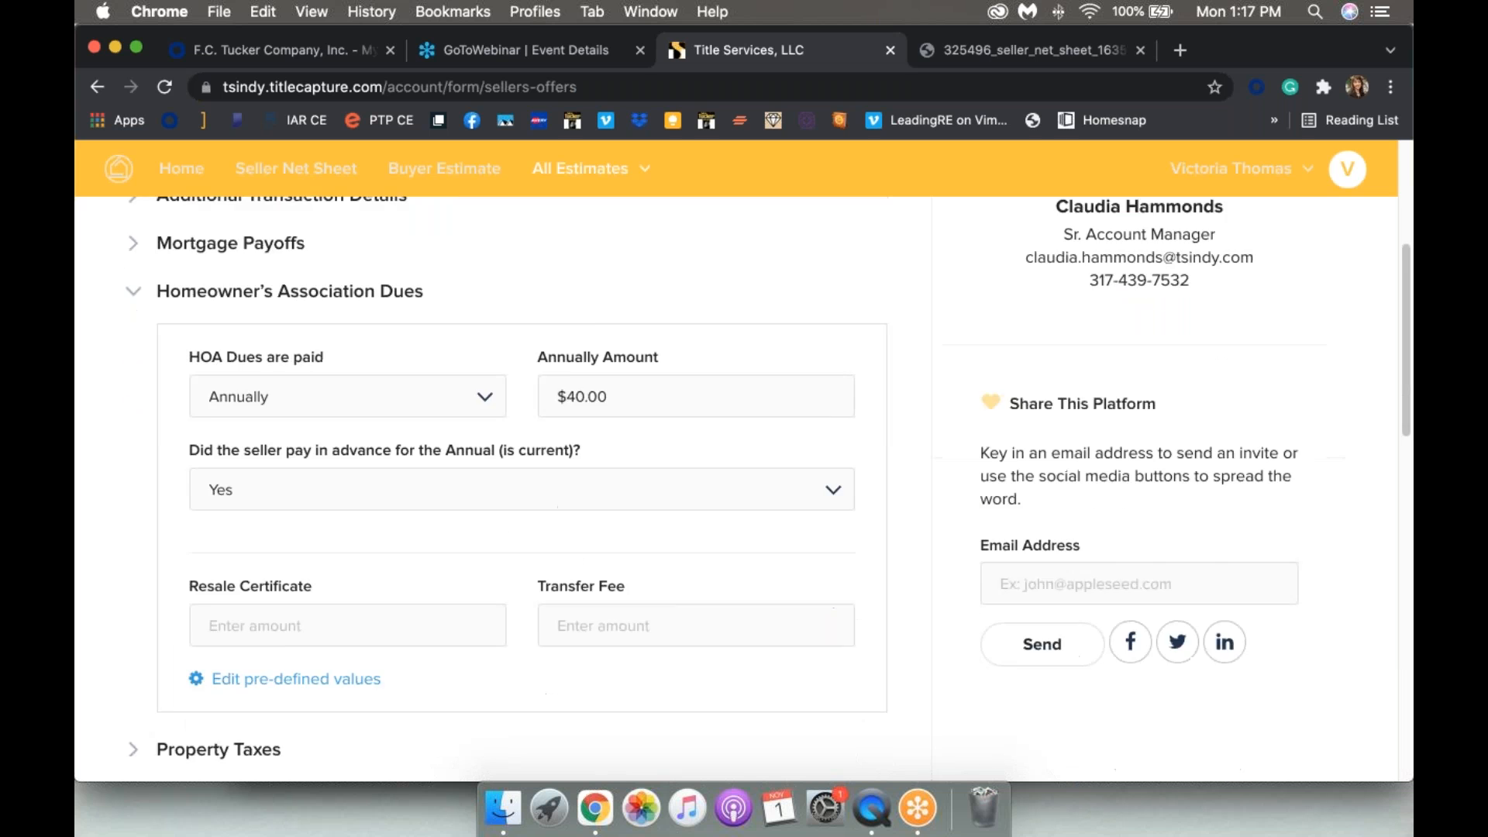
scroll(258, 511, "down", 1)
left_click(258, 510)
scroll(323, 236, "down", 3)
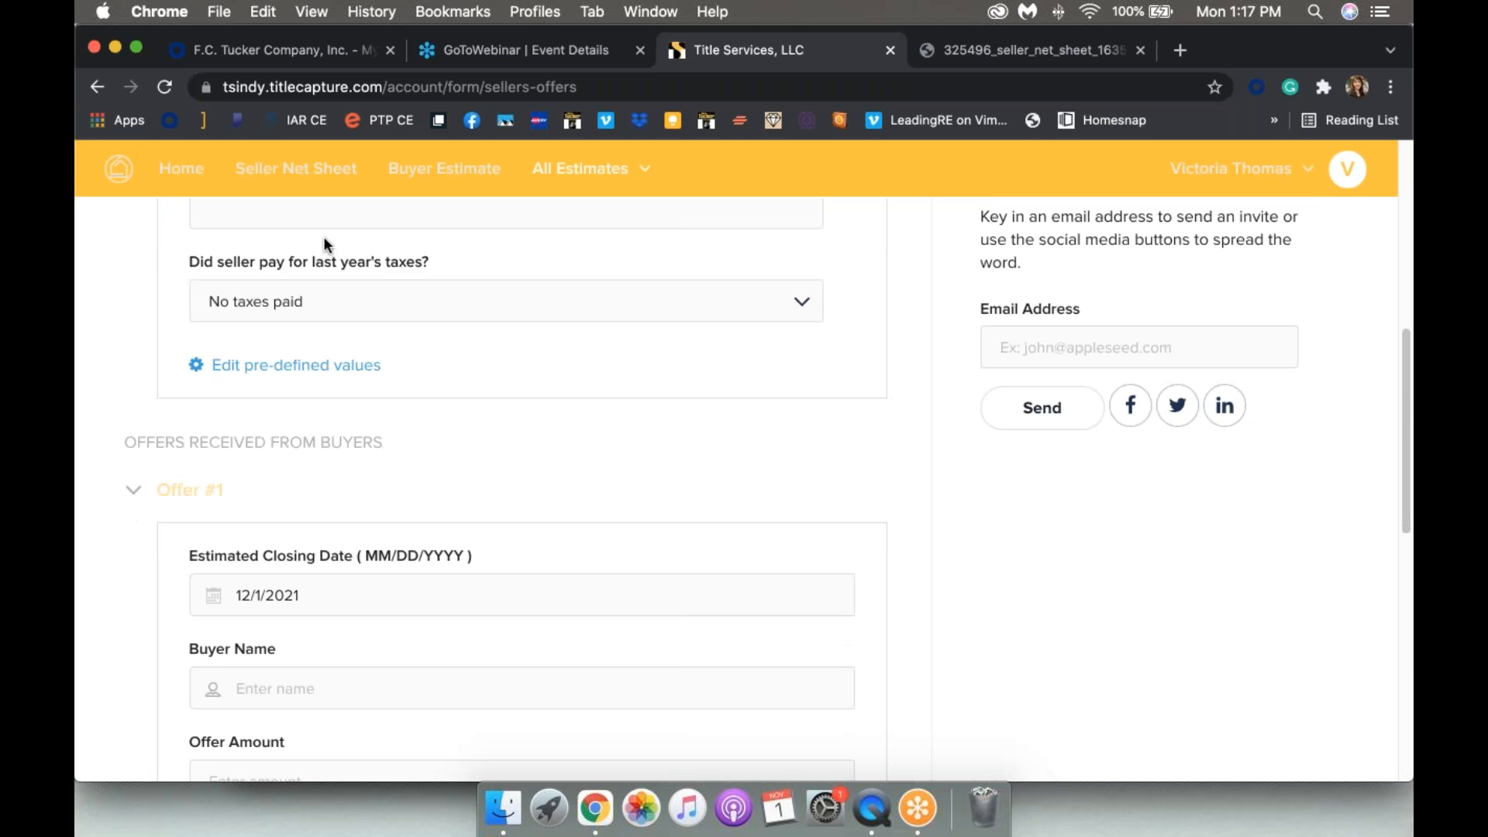
scroll(324, 236, "up", 2)
type("28000")
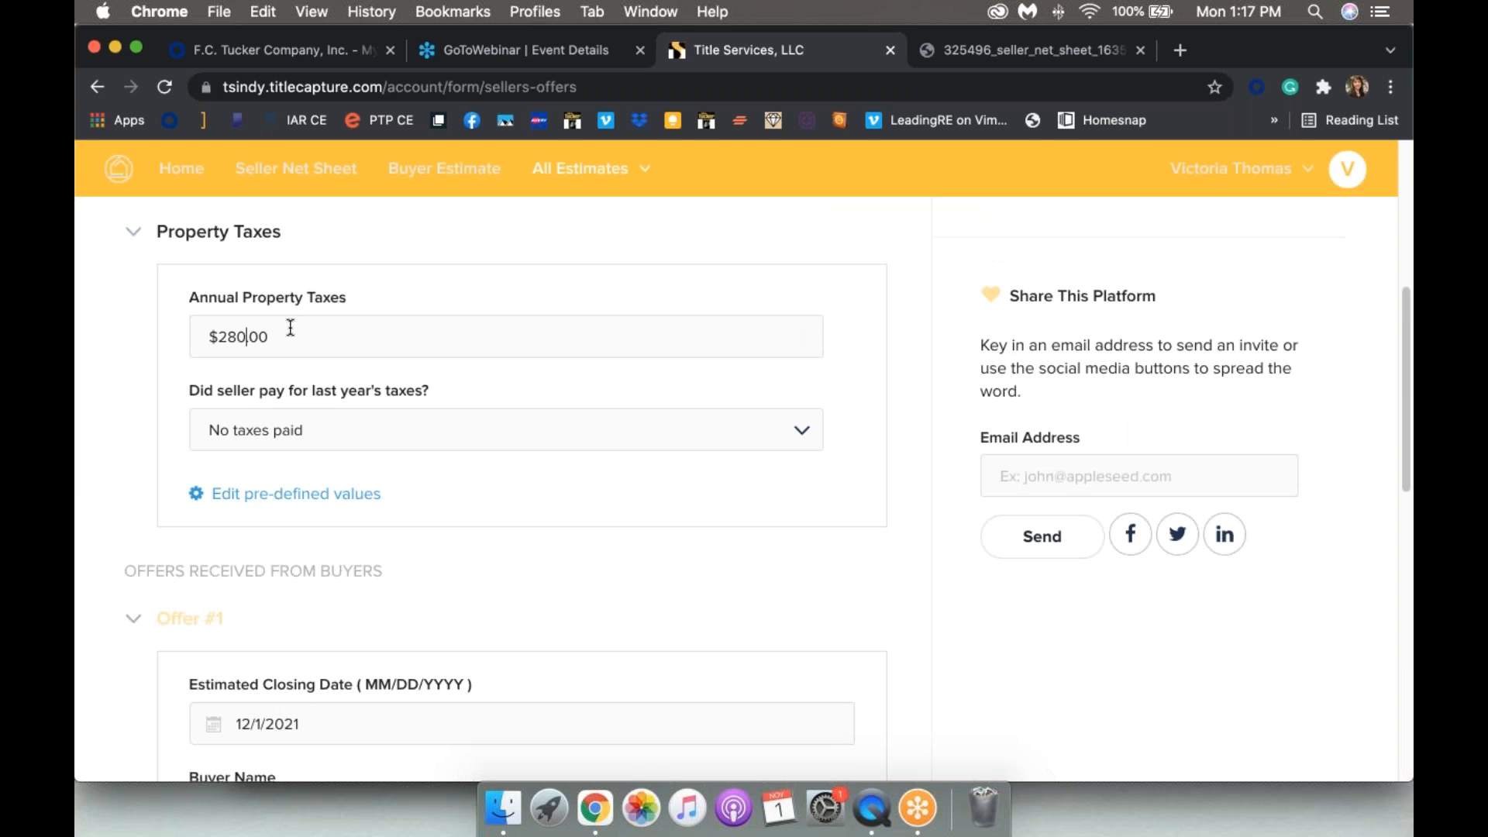
key("BackSpace")
left_click(346, 441)
left_click(263, 515)
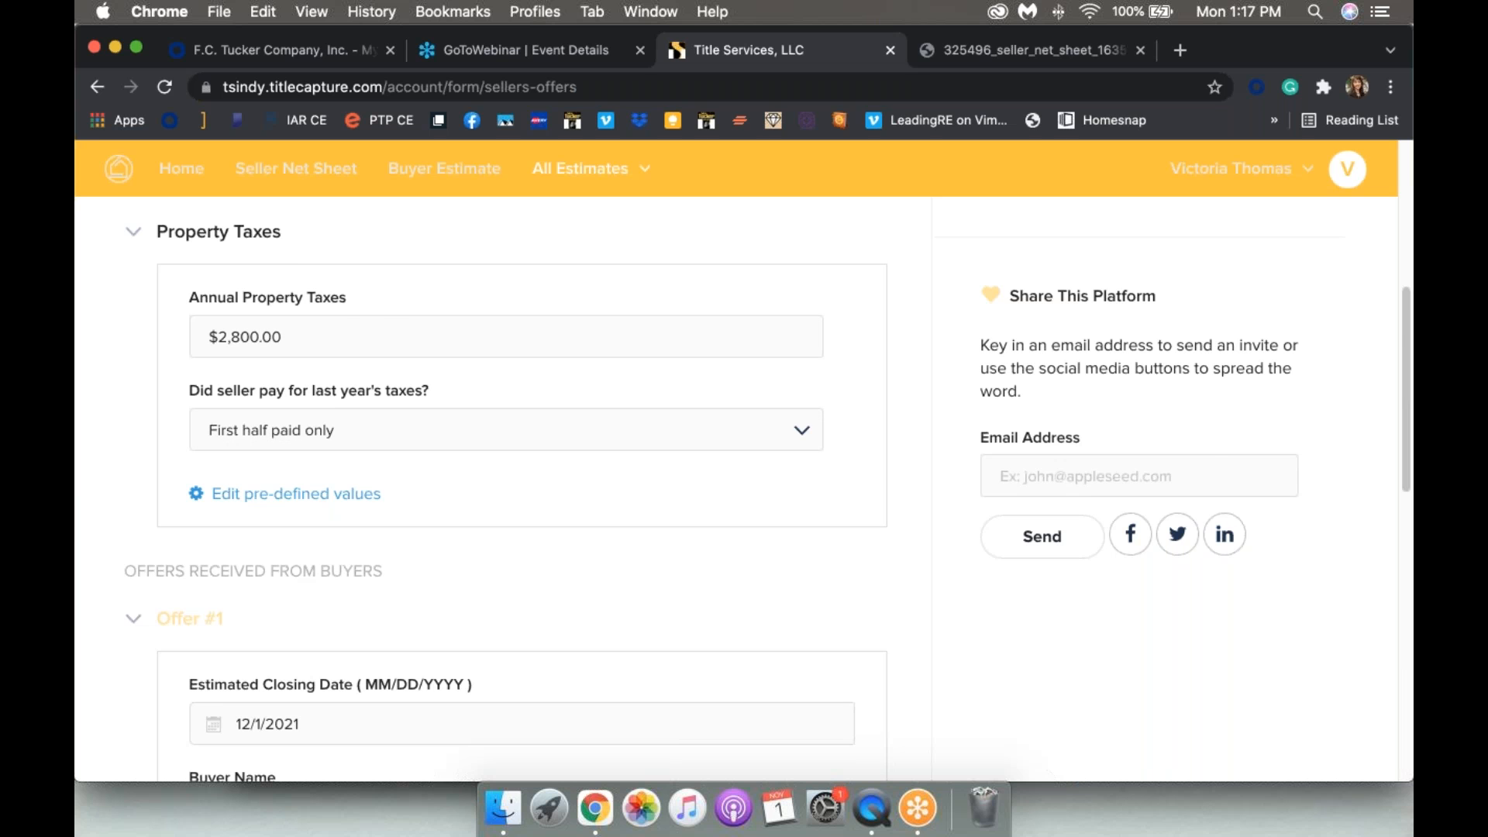
scroll(767, 491, "down", 2)
Step: Enter the buyer's name and a $285,000 offer amount for Offer #1, keeping Conventional financing
scroll(767, 483, "down", 3)
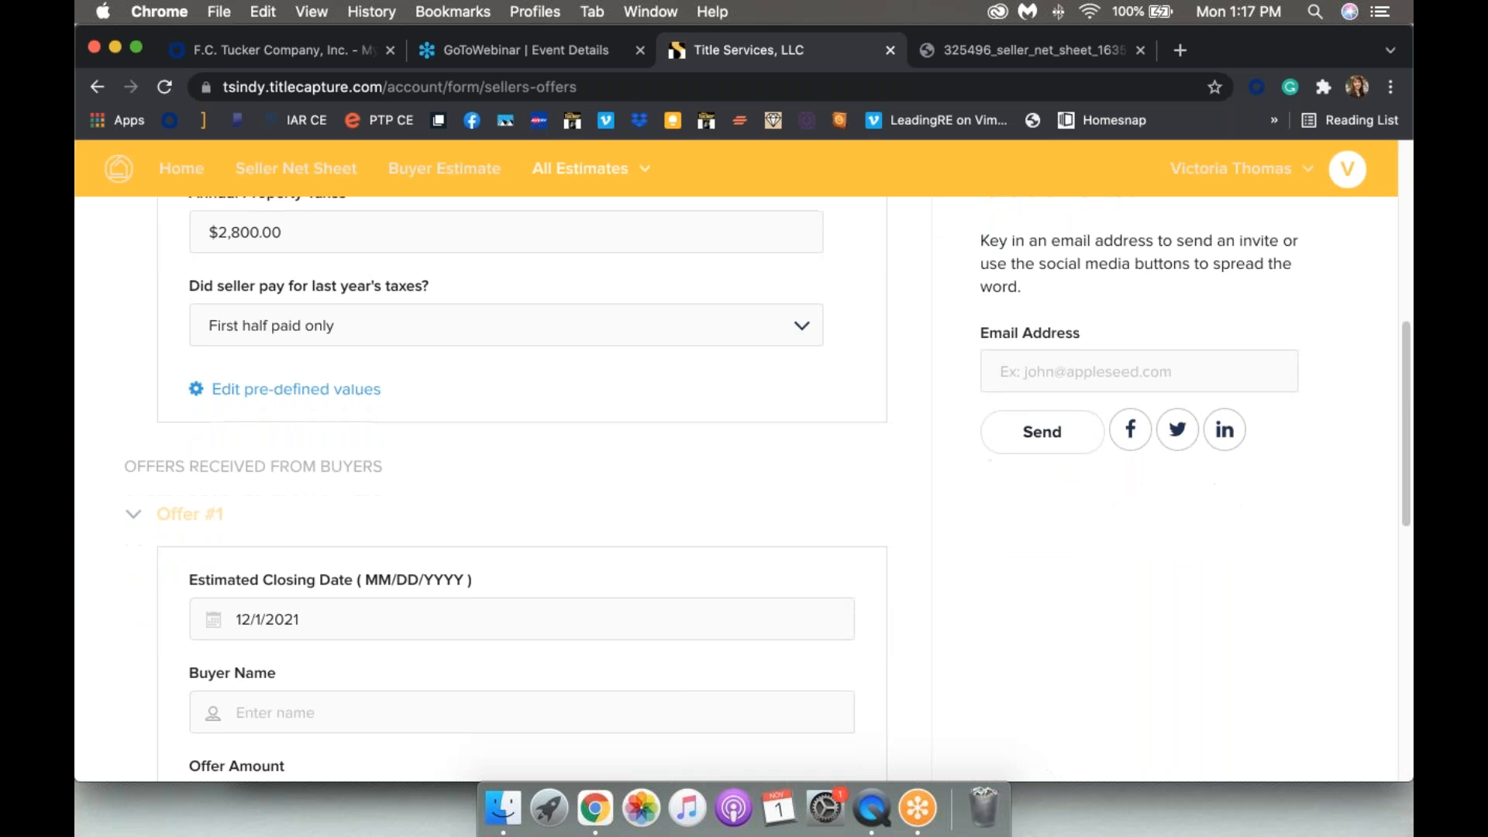
scroll(767, 483, "down", 5)
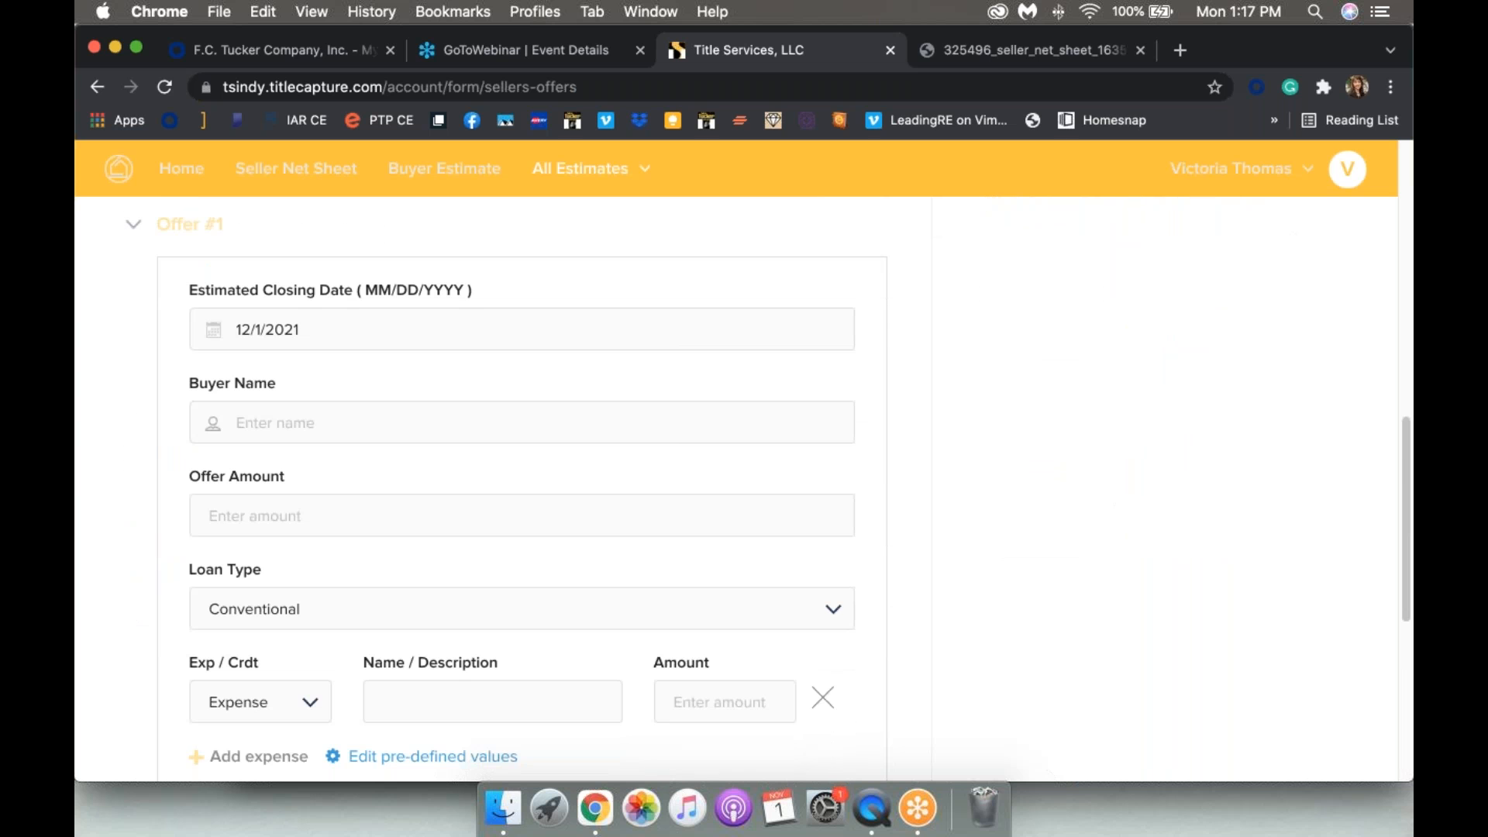
scroll(736, 488, "down", 1)
scroll(736, 488, "up", 2)
scroll(737, 488, "down", 1)
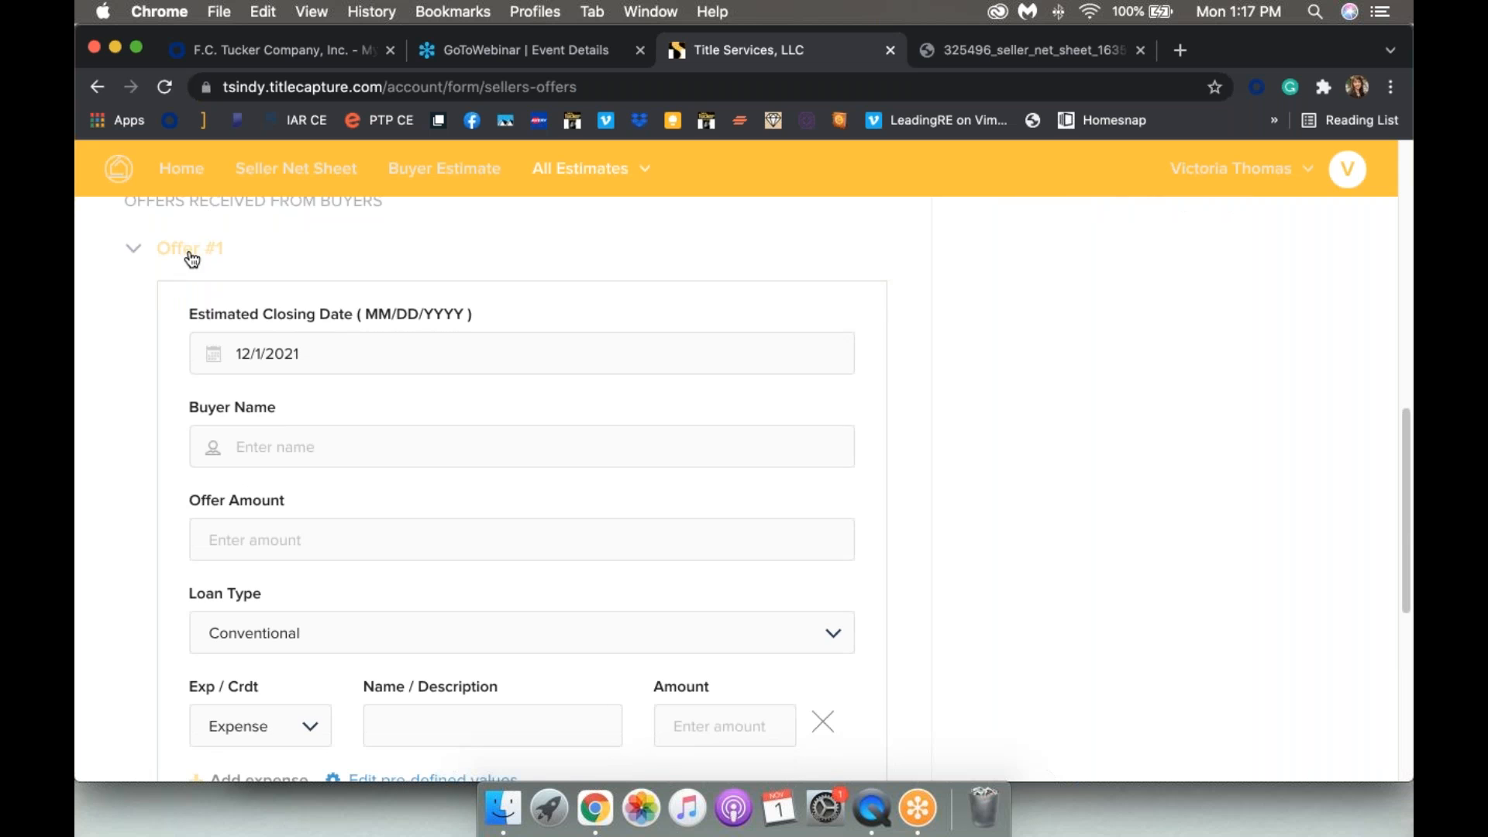
left_click(227, 258)
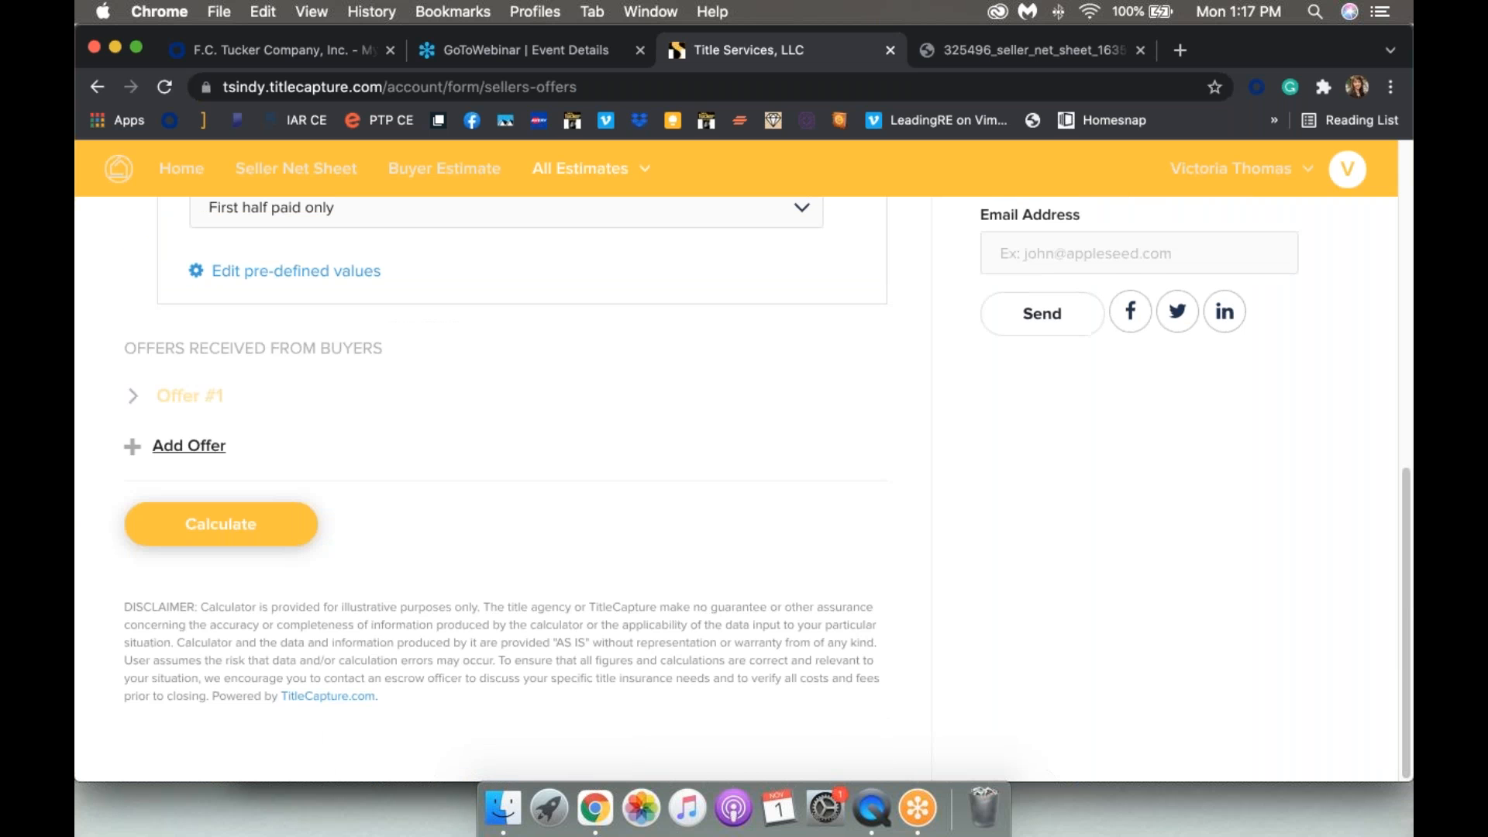
left_click(164, 445)
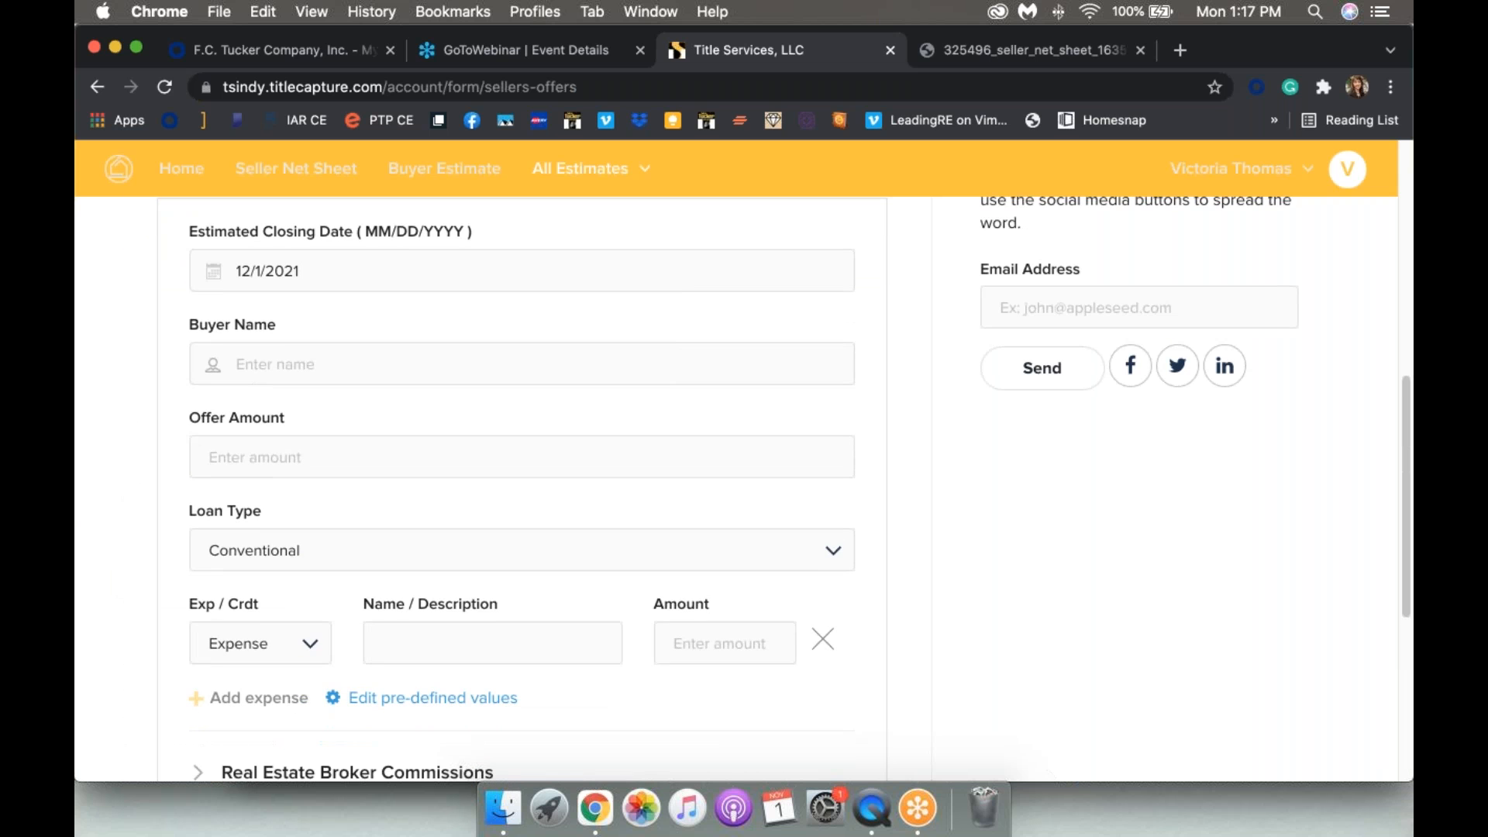
left_click(265, 426)
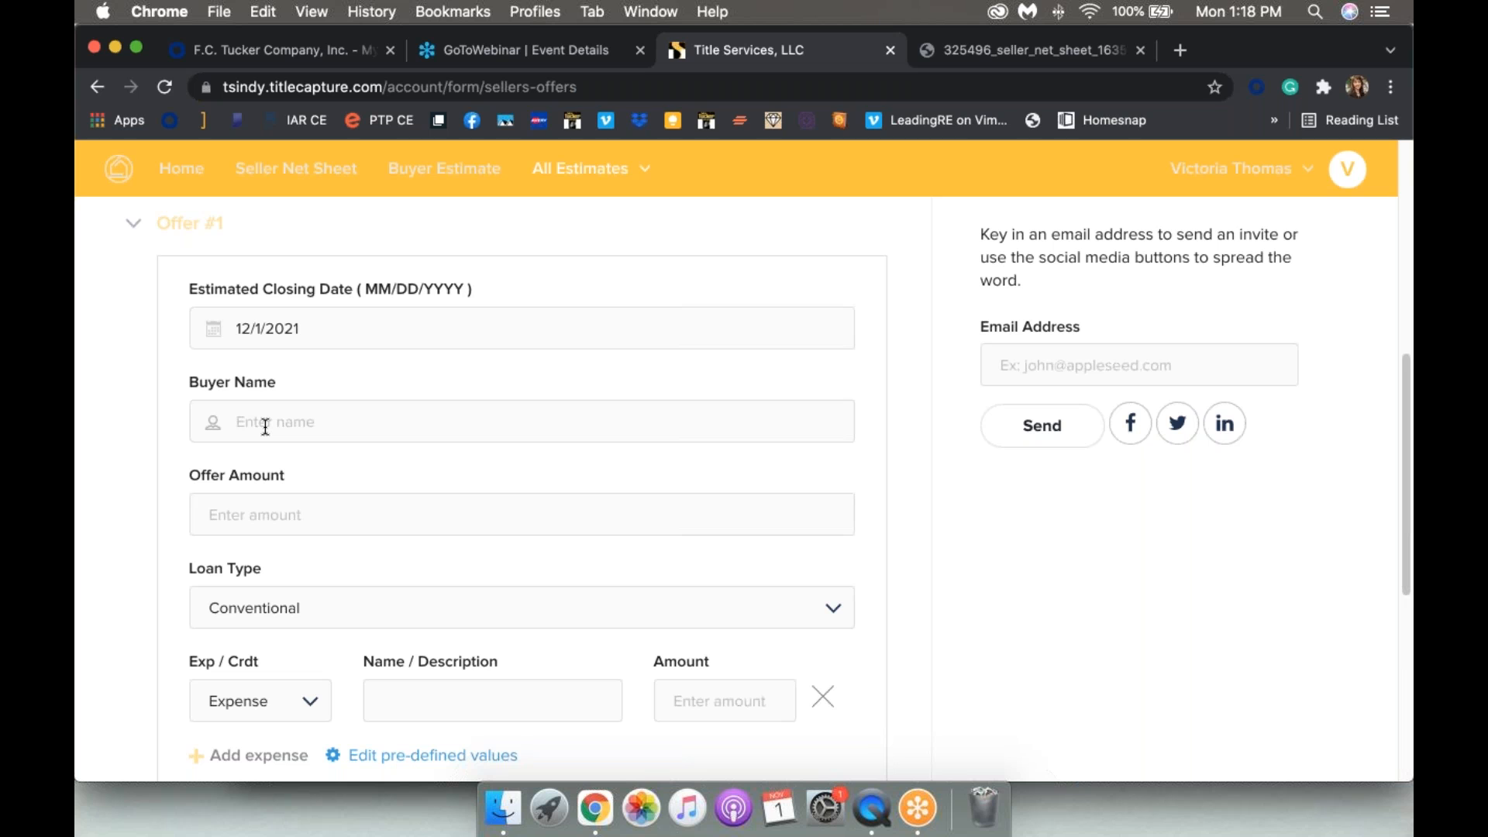
type("Jones")
left_click(259, 513)
type("2850000.00")
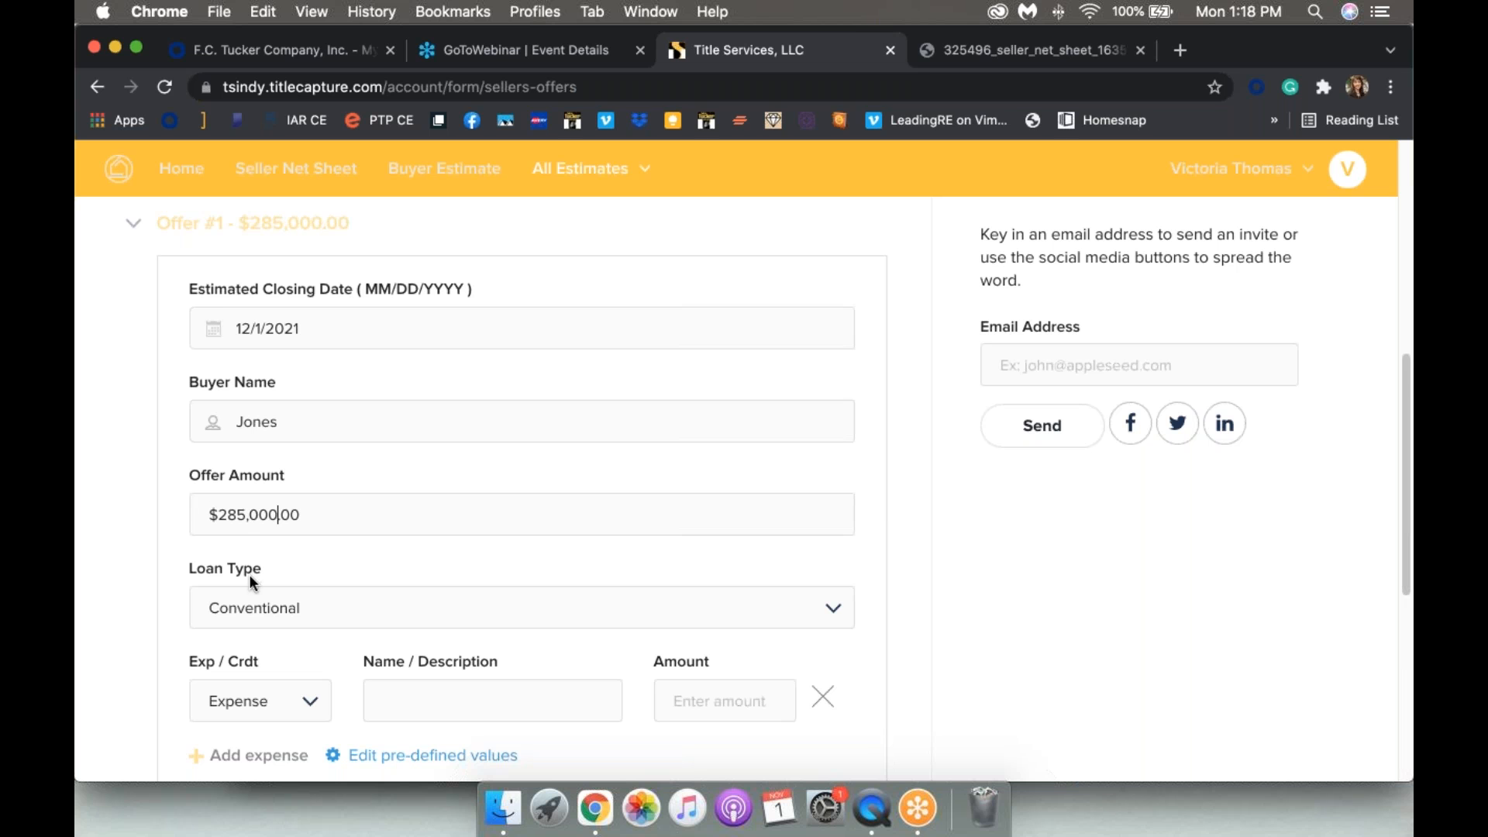
scroll(249, 577, "down", 2)
left_click(253, 530)
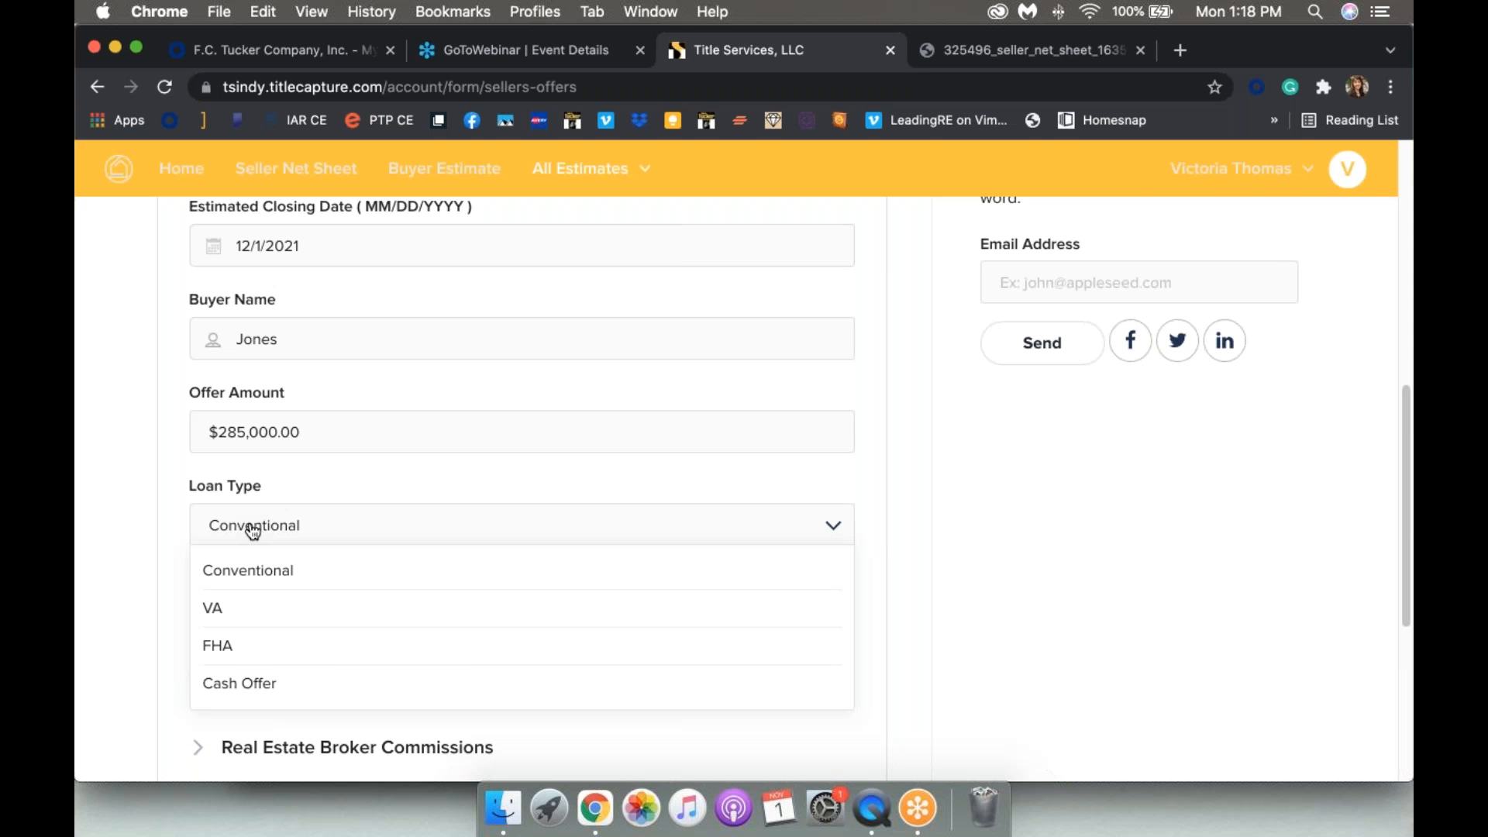
left_click(252, 531)
Step: Add a $2,000 Repairs seller expense to Offer #1
scroll(279, 512, "down", 3)
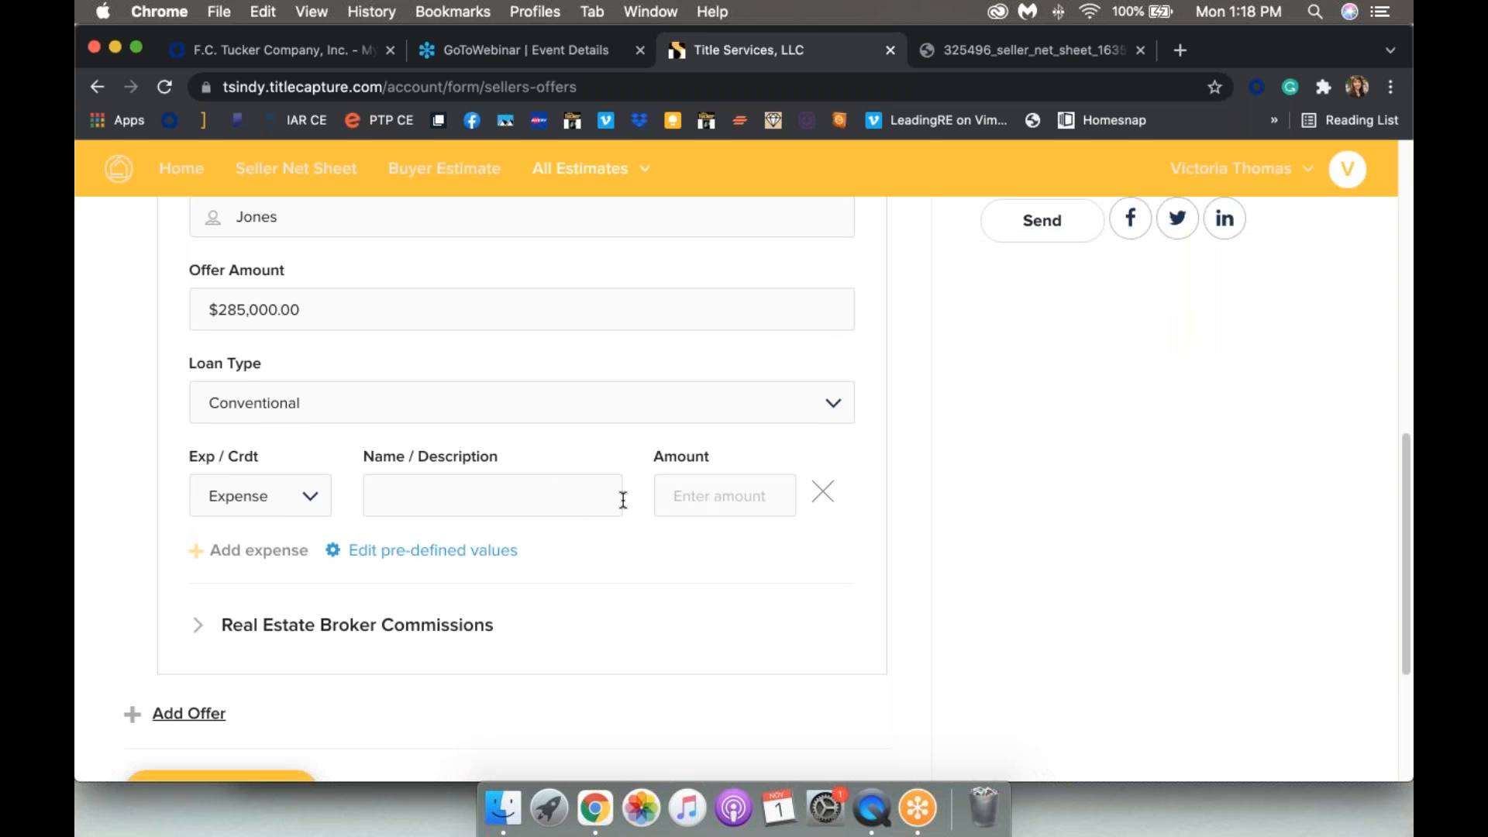
left_click(416, 507)
type("Repairs")
left_click(729, 497)
type("2000")
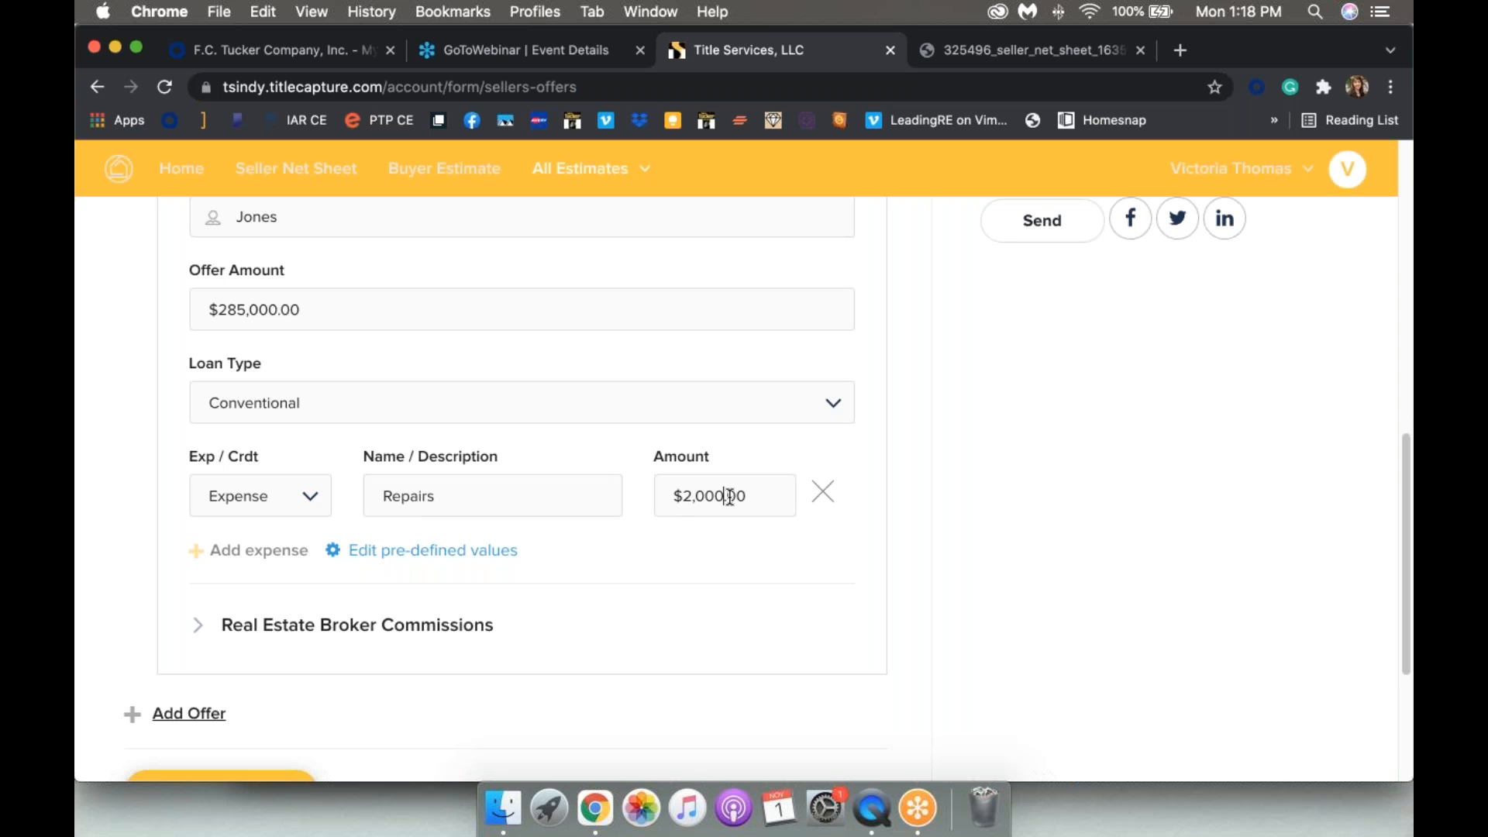
Step: Set 3% listing and 3% buyer's broker commissions with a $225 transaction fee
left_click(329, 629)
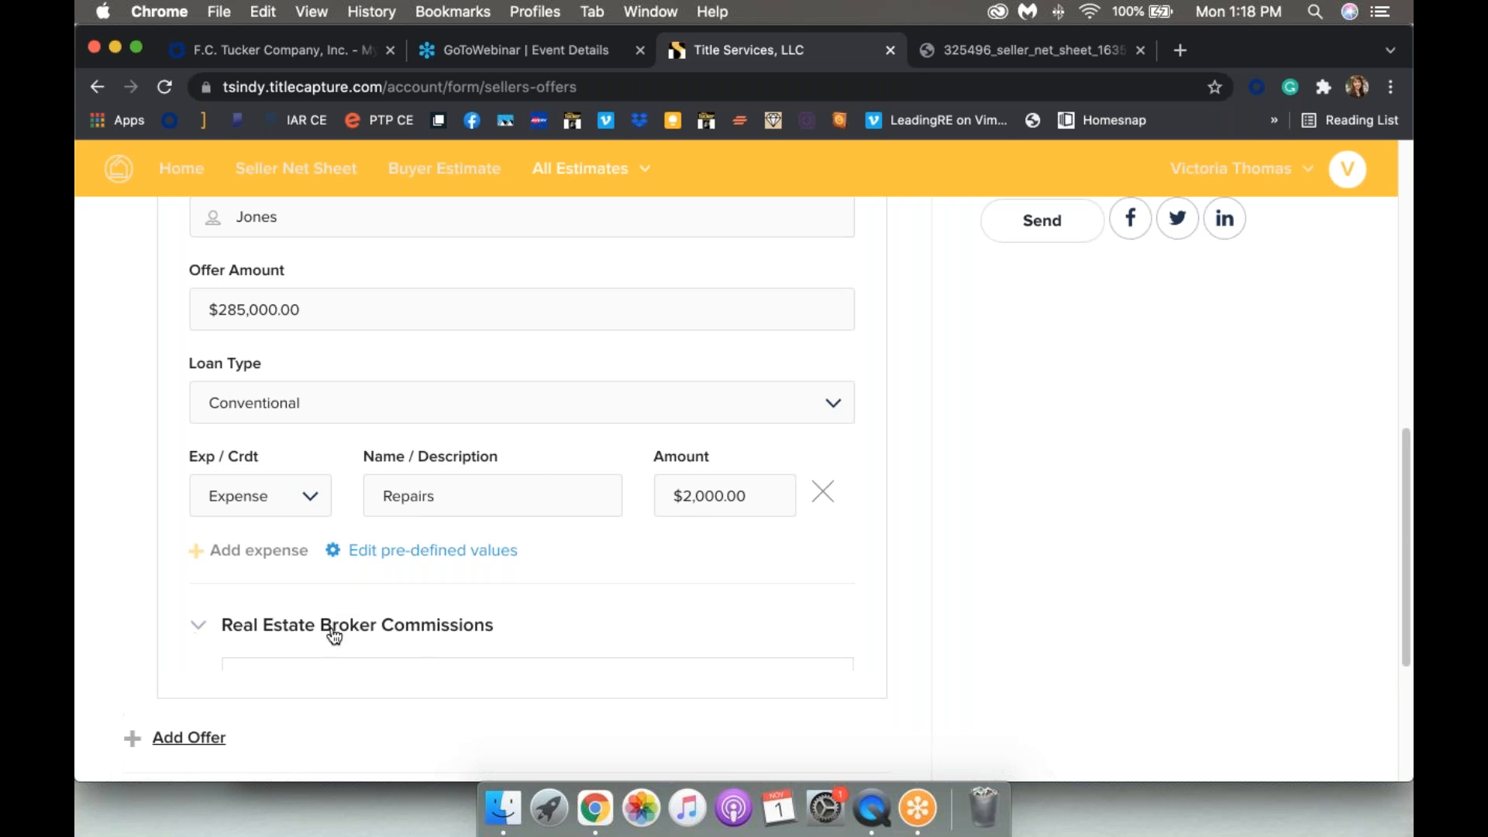
scroll(455, 560, "down", 2)
type("3")
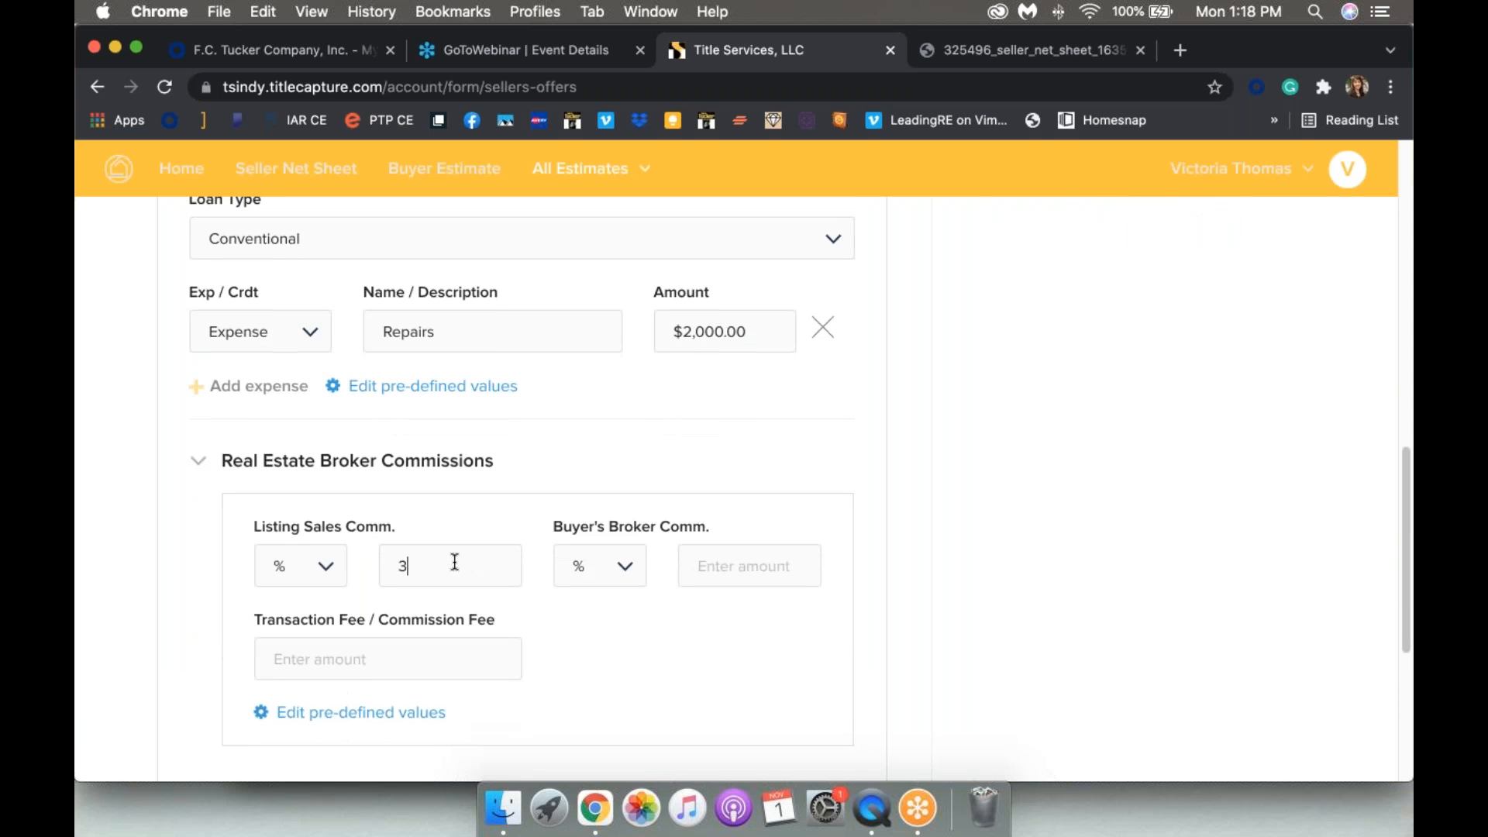
left_click(782, 570)
type("3")
left_click(423, 651)
type("225")
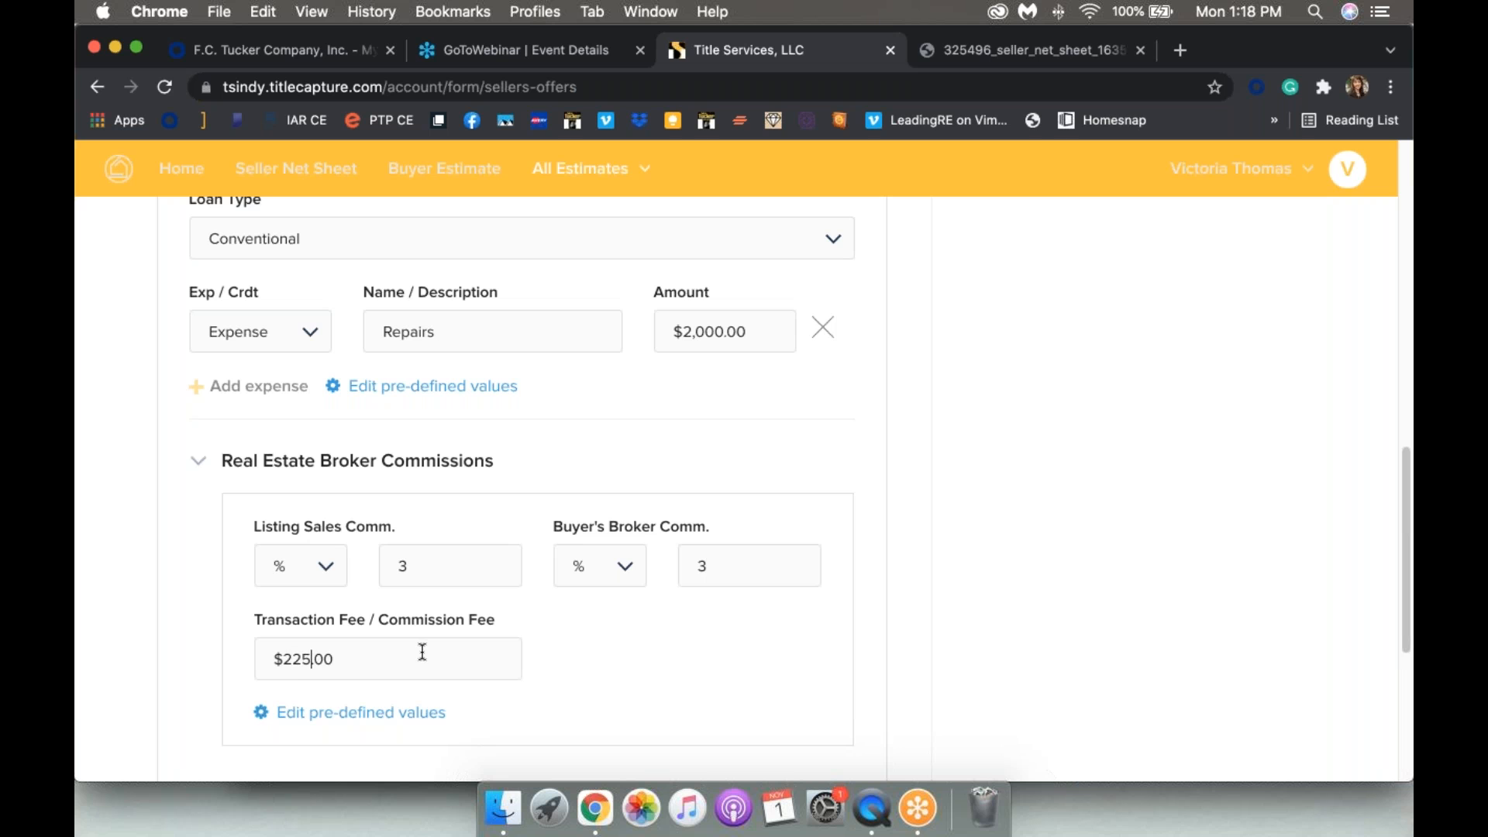
scroll(678, 672, "down", 5)
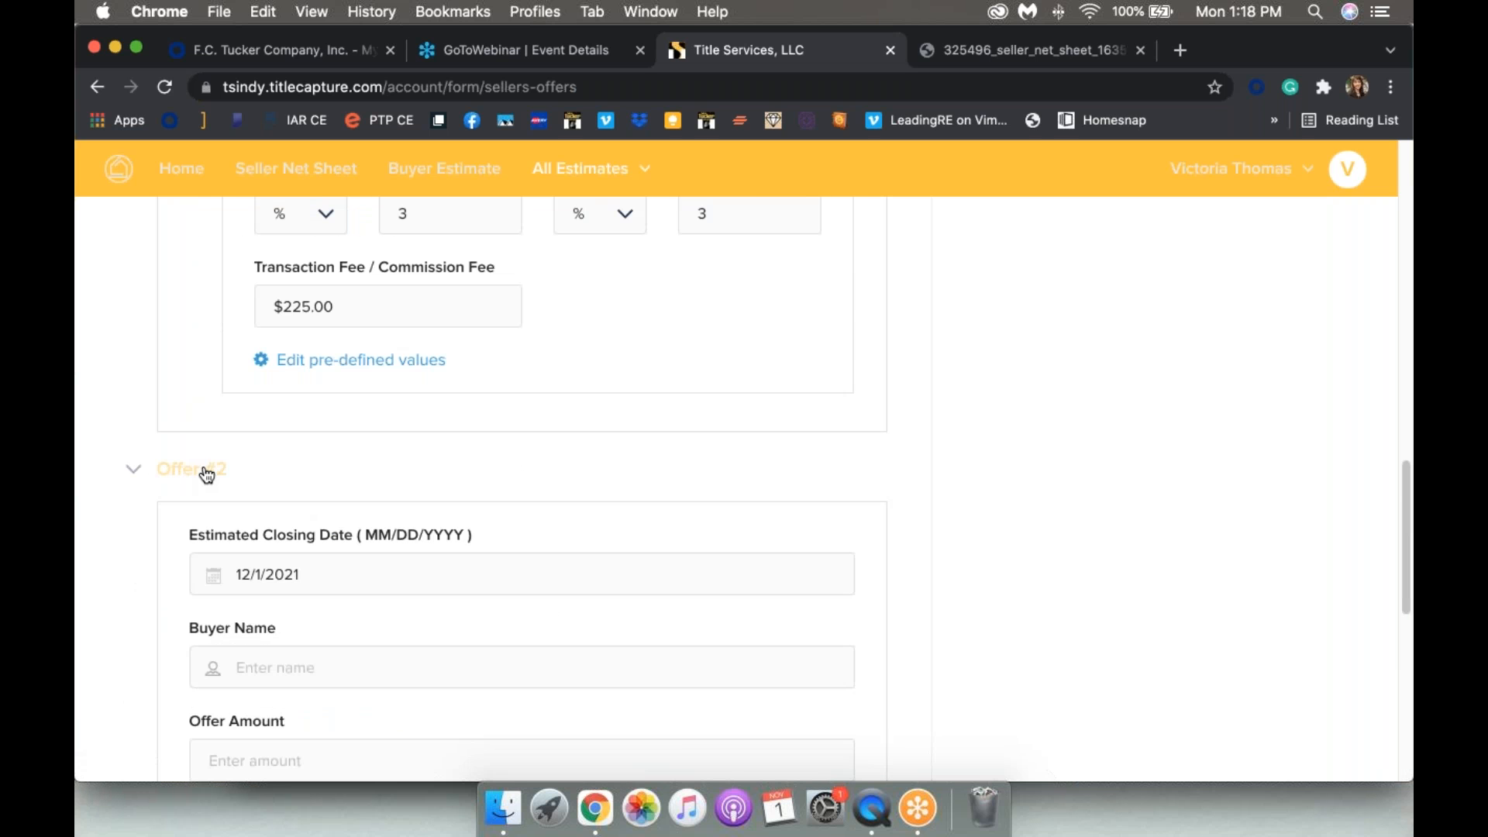
Step: Set Offer #2's closing date to 12/08/2021 and enter the second buyer's name with a $290,000 offer price
scroll(207, 474, "down", 3)
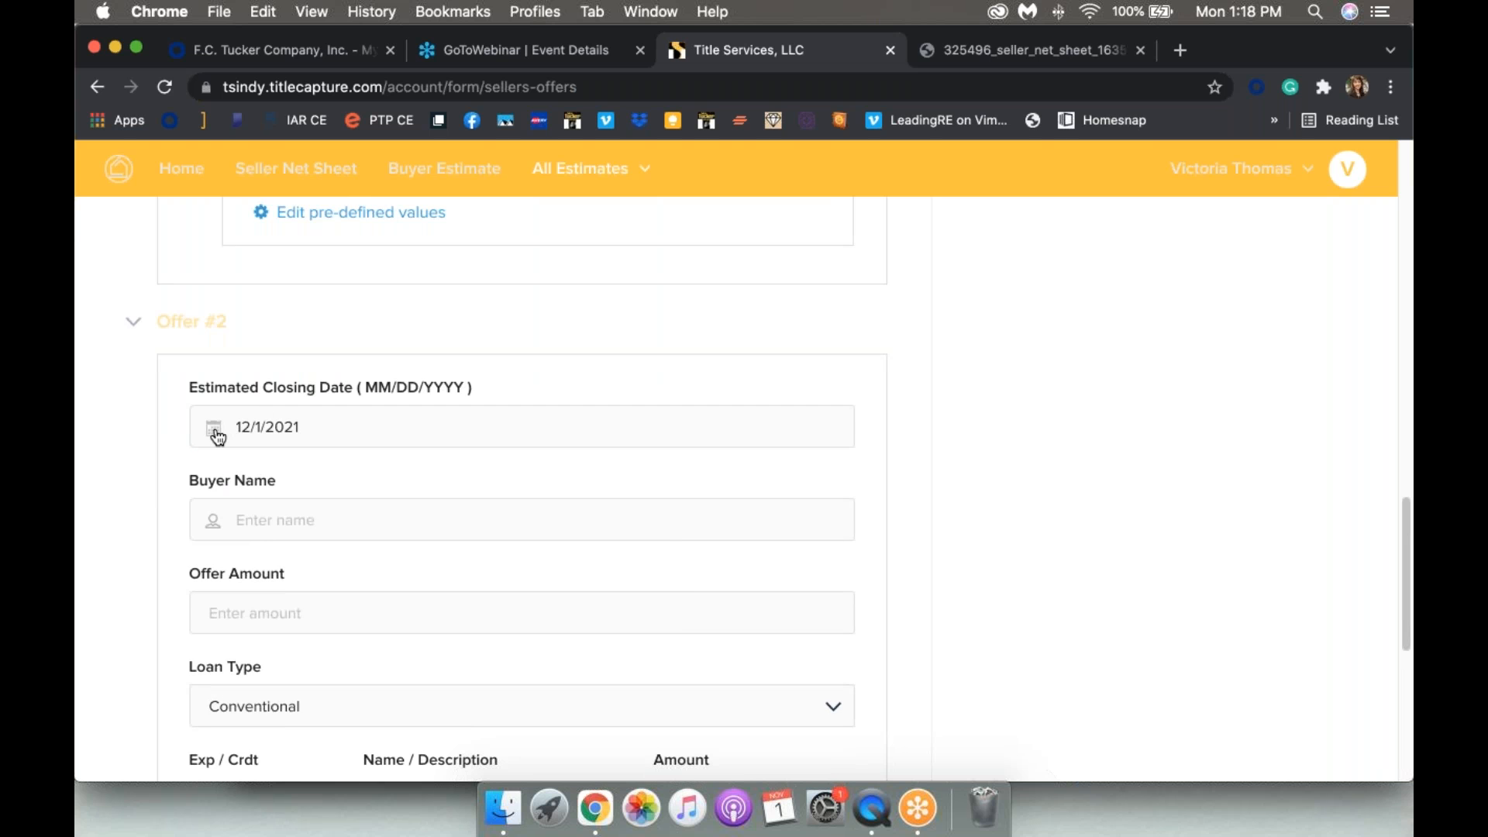
left_click(263, 425)
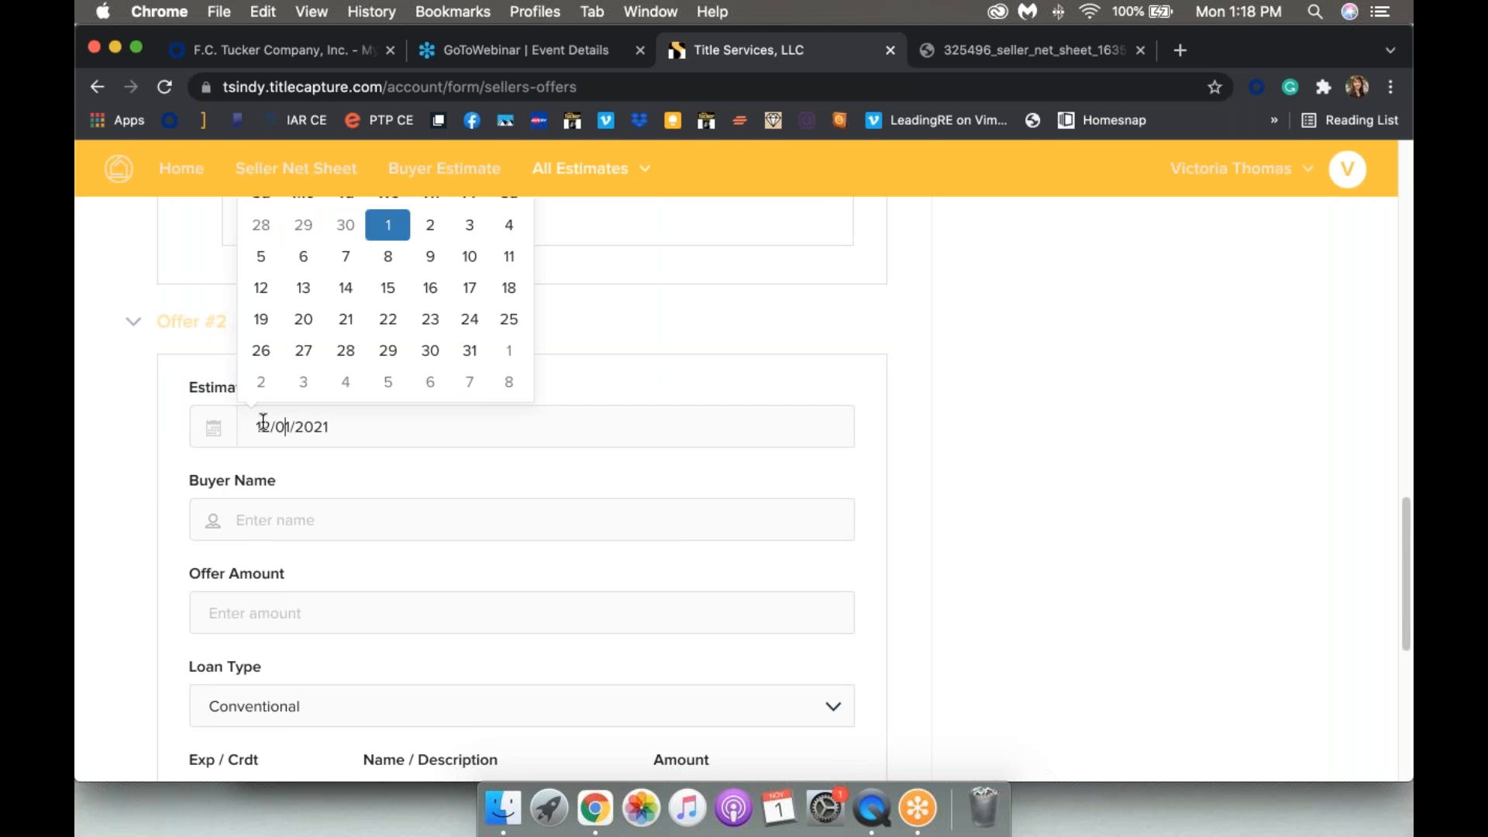
scroll(264, 422, "up", 2)
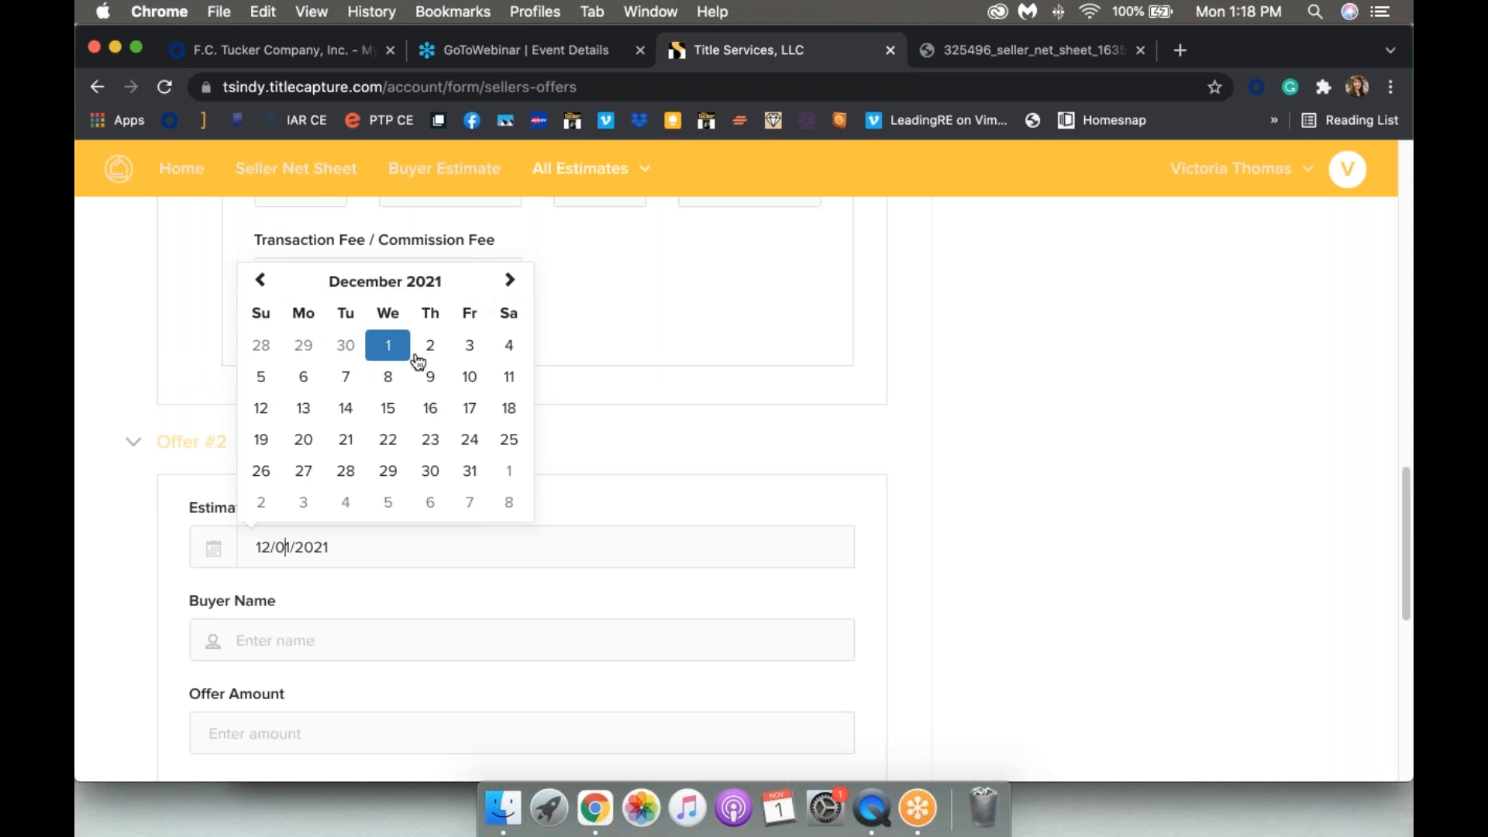
left_click(387, 377)
scroll(394, 385, "down", 3)
left_click(345, 398)
type("Thomas")
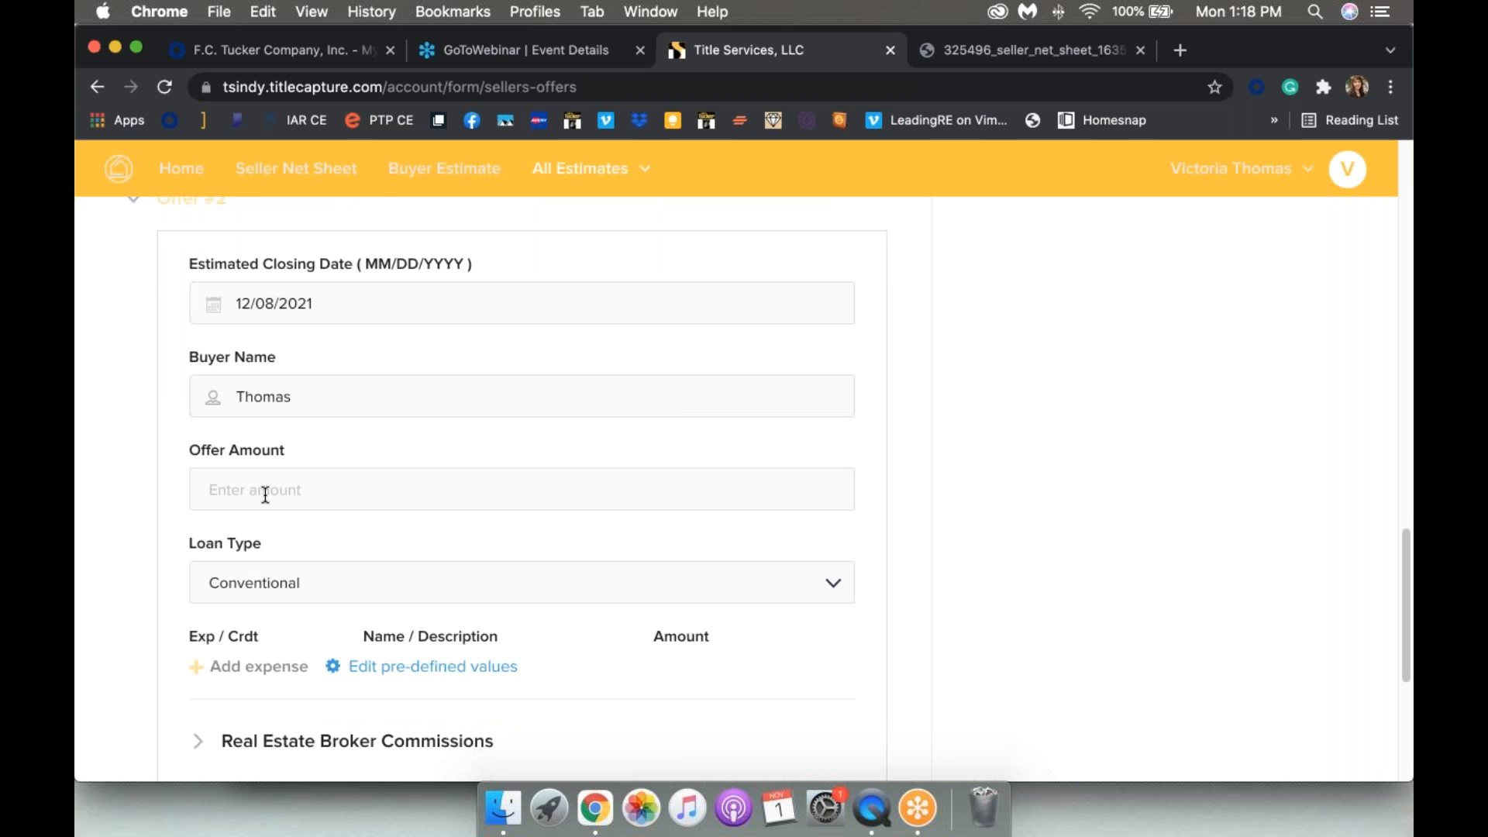
type("290,000")
Step: Make Offer #2 a cash offer with 3% listing and 3% buyer's broker commissions
left_click(241, 590)
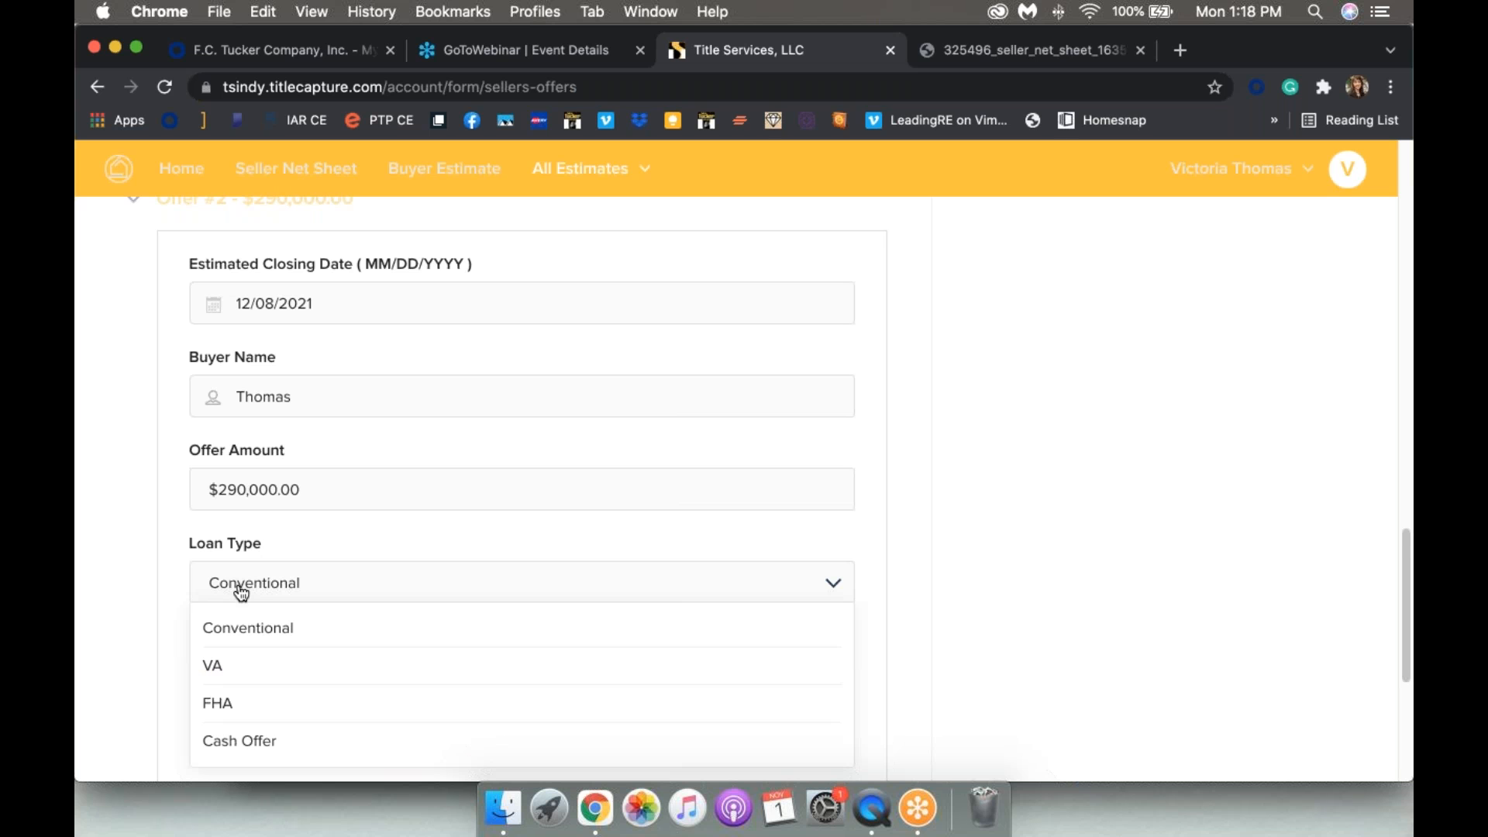
left_click(234, 705)
scroll(237, 711, "down", 3)
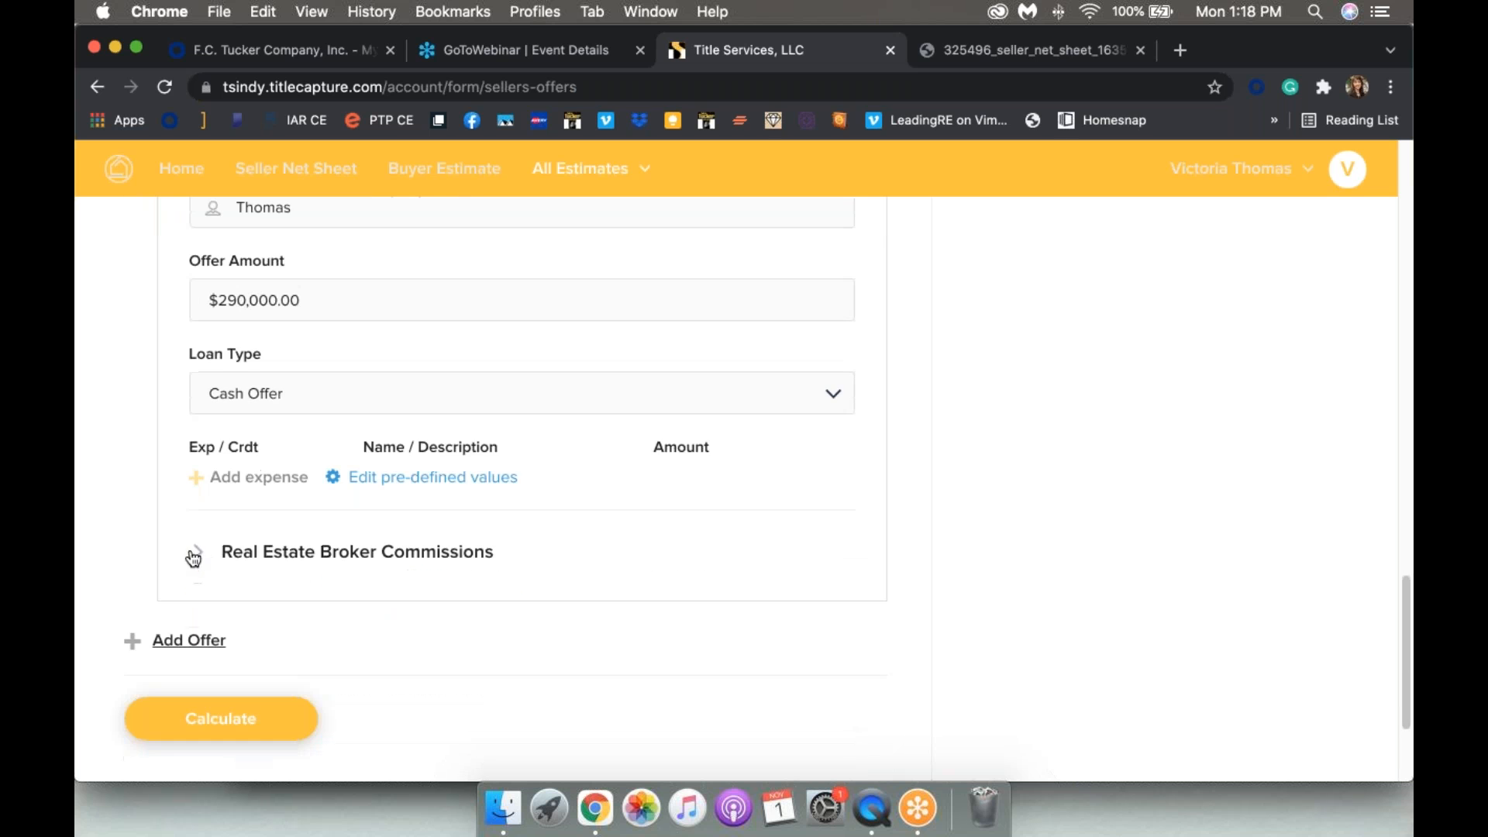
left_click(197, 554)
left_click(451, 657)
type("3")
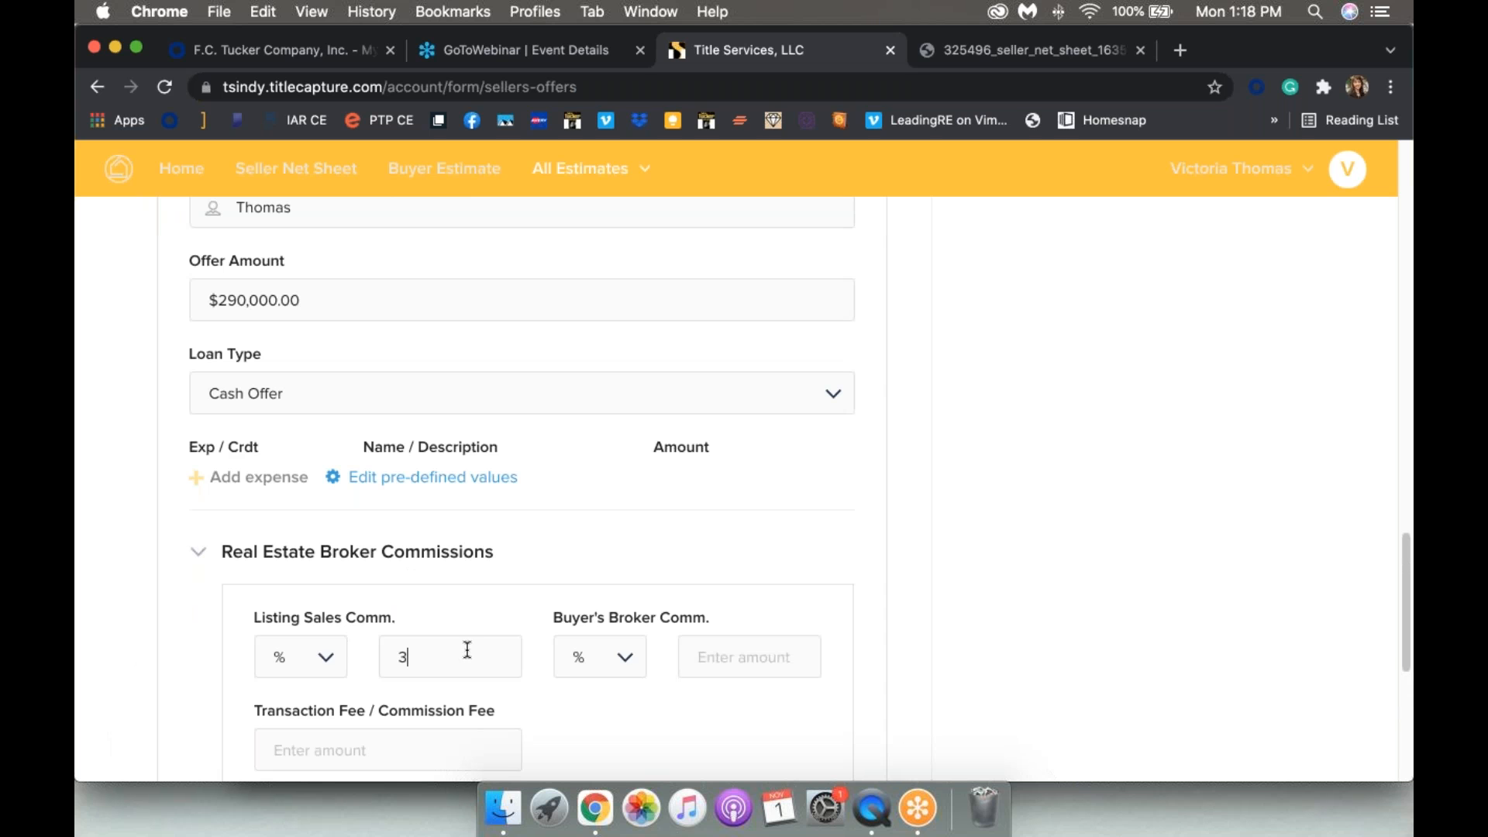
left_click(740, 668)
type("3")
Step: Enter a $225.00 transaction fee for Offer #2
scroll(714, 711, "down", 3)
left_click(356, 536)
type("225")
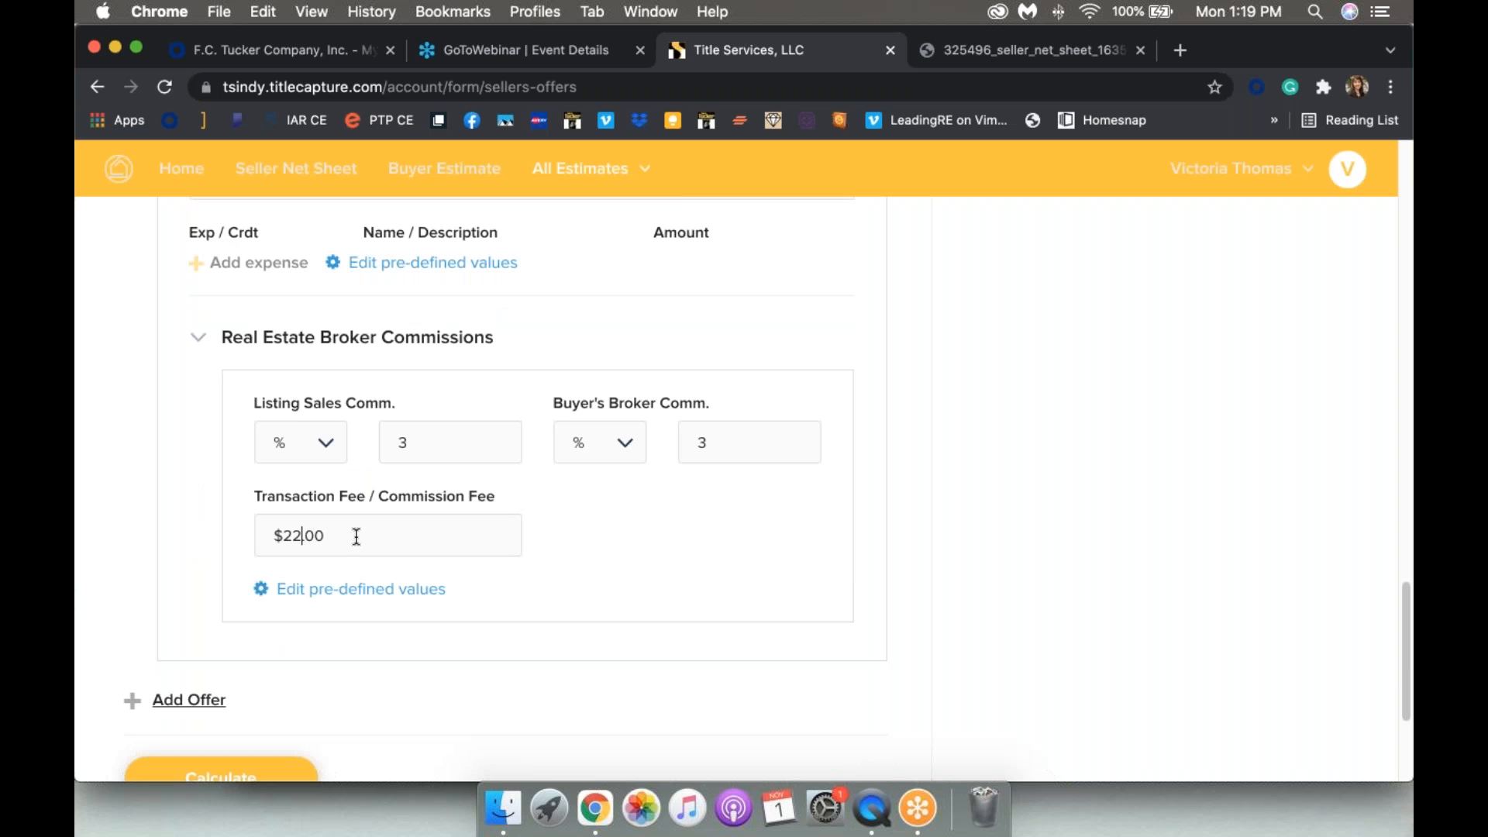
scroll(704, 587, "down", 2)
scroll(704, 586, "up", 7)
scroll(705, 587, "down", 6)
scroll(492, 498, "down", 2)
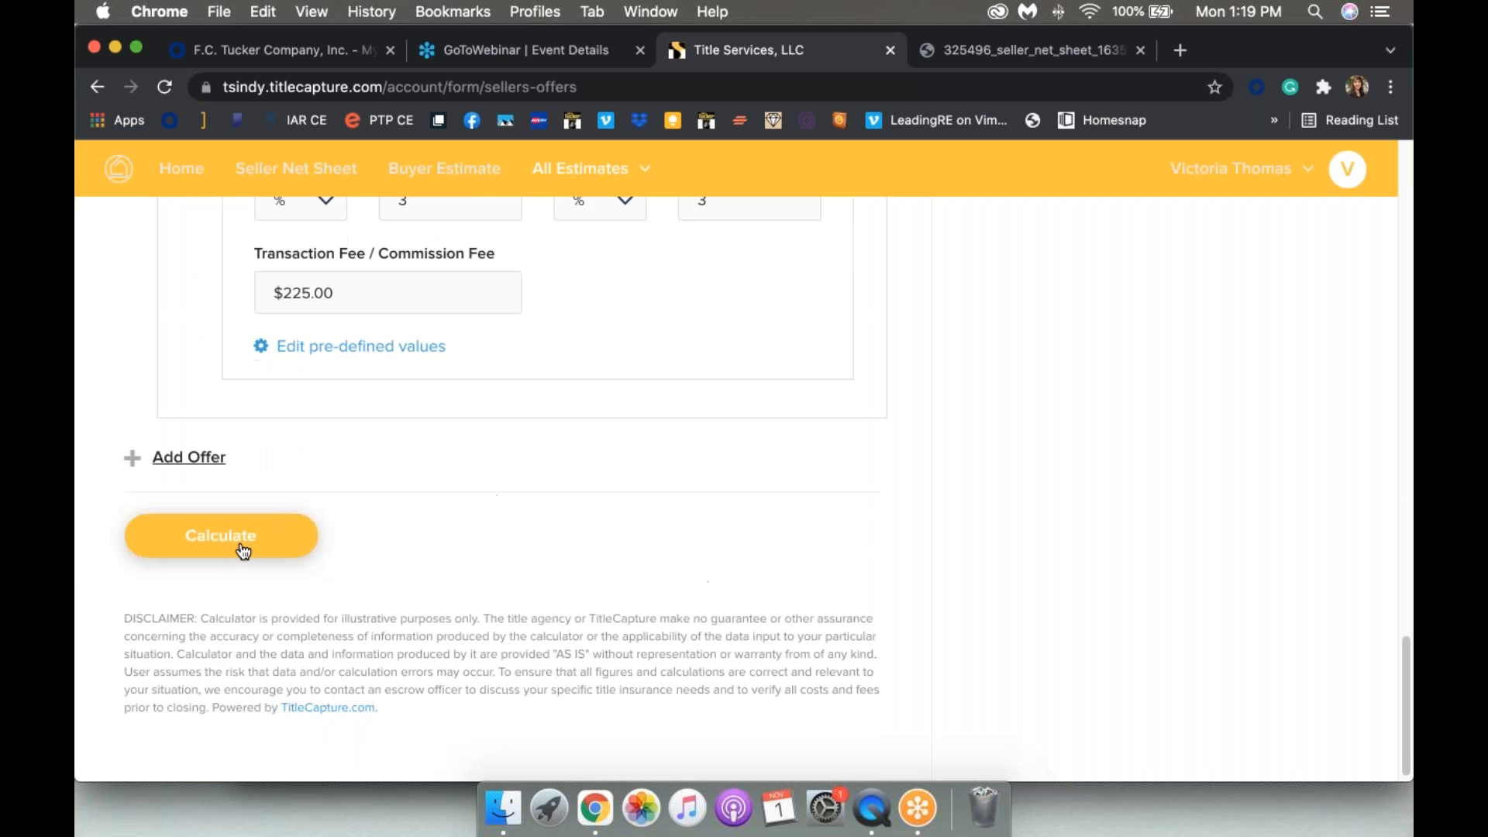
Step: Calculate and review both breakdowns: Offer #1 nets $160,334.10, Offer #2 nets $166,979.63
left_click(211, 549)
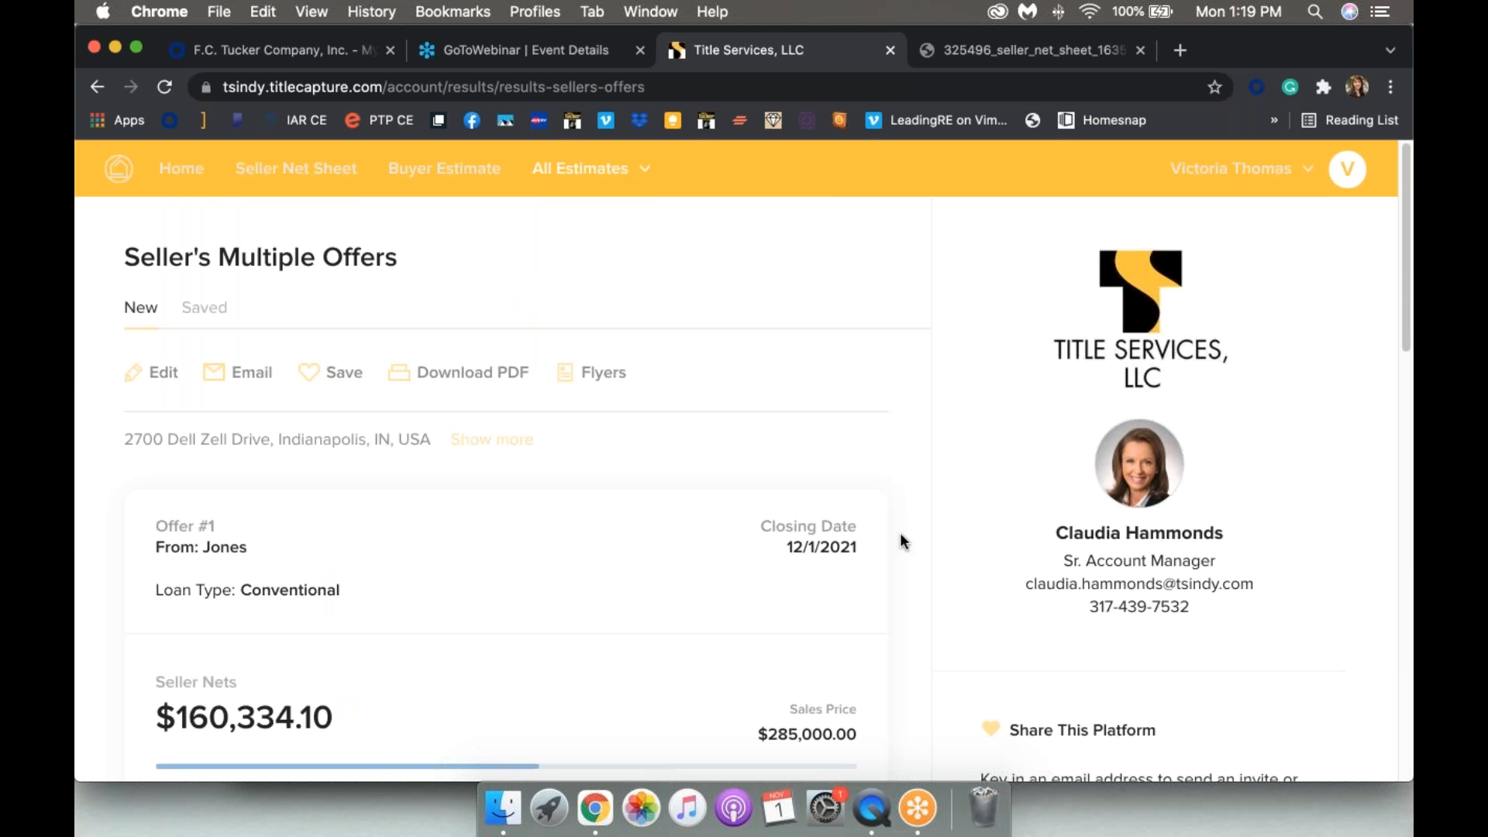
scroll(901, 495, "down", 2)
scroll(900, 491, "down", 2)
scroll(900, 492, "up", 1)
scroll(901, 491, "down", 2)
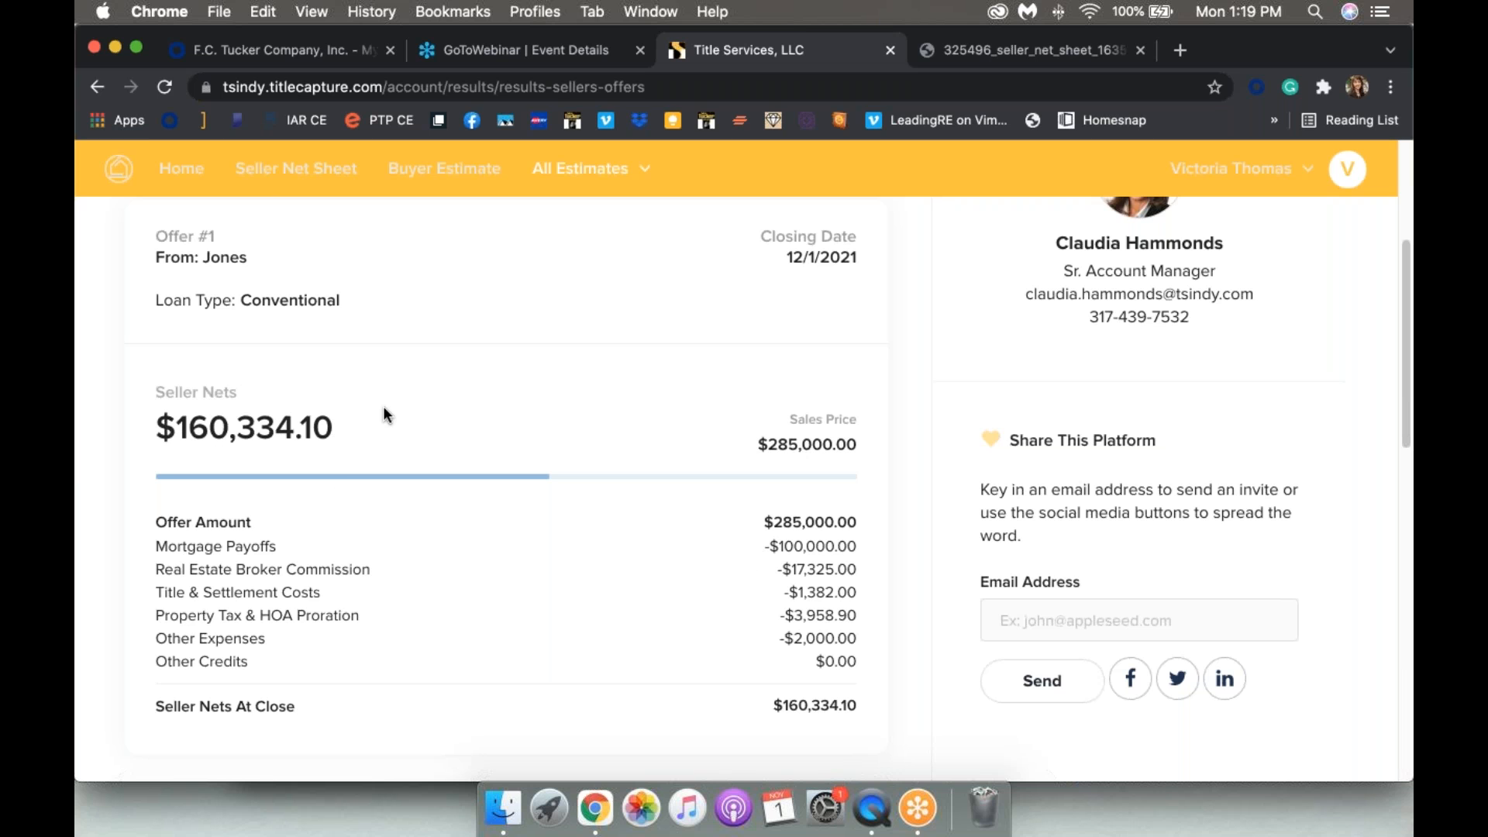
scroll(383, 410, "down", 6)
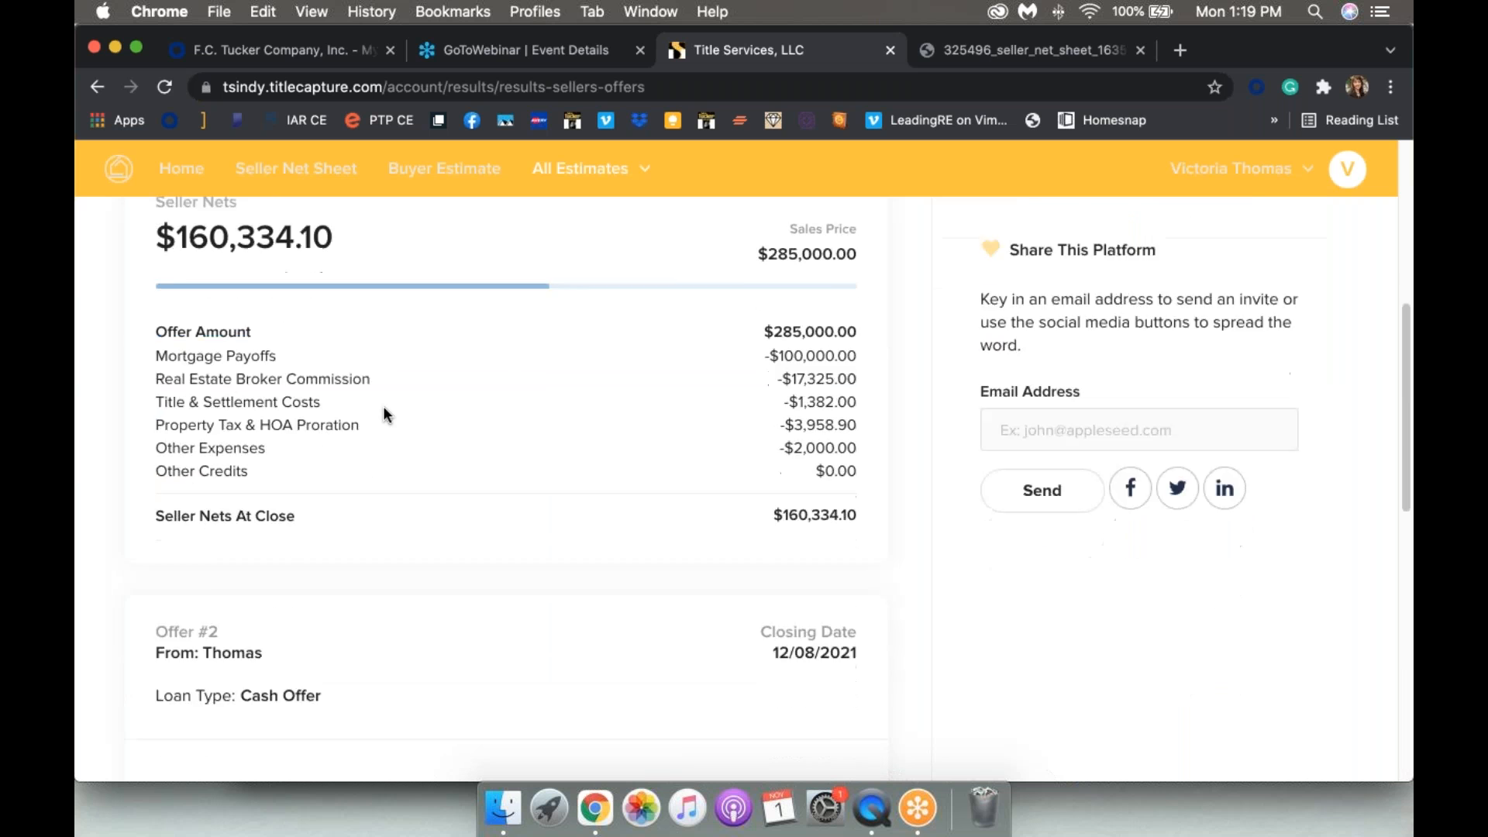
scroll(383, 411, "down", 2)
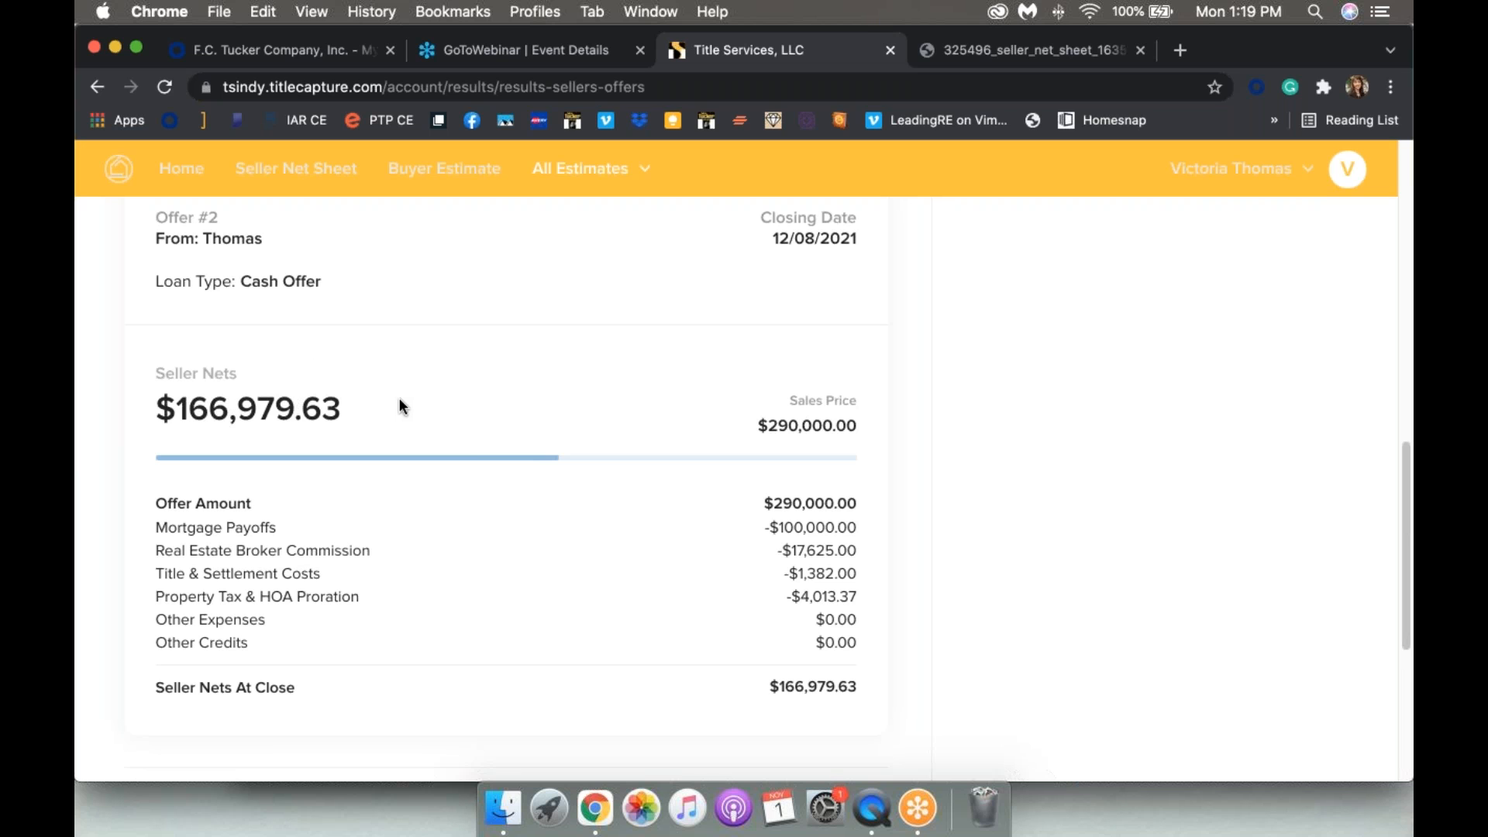
scroll(400, 399, "up", 8)
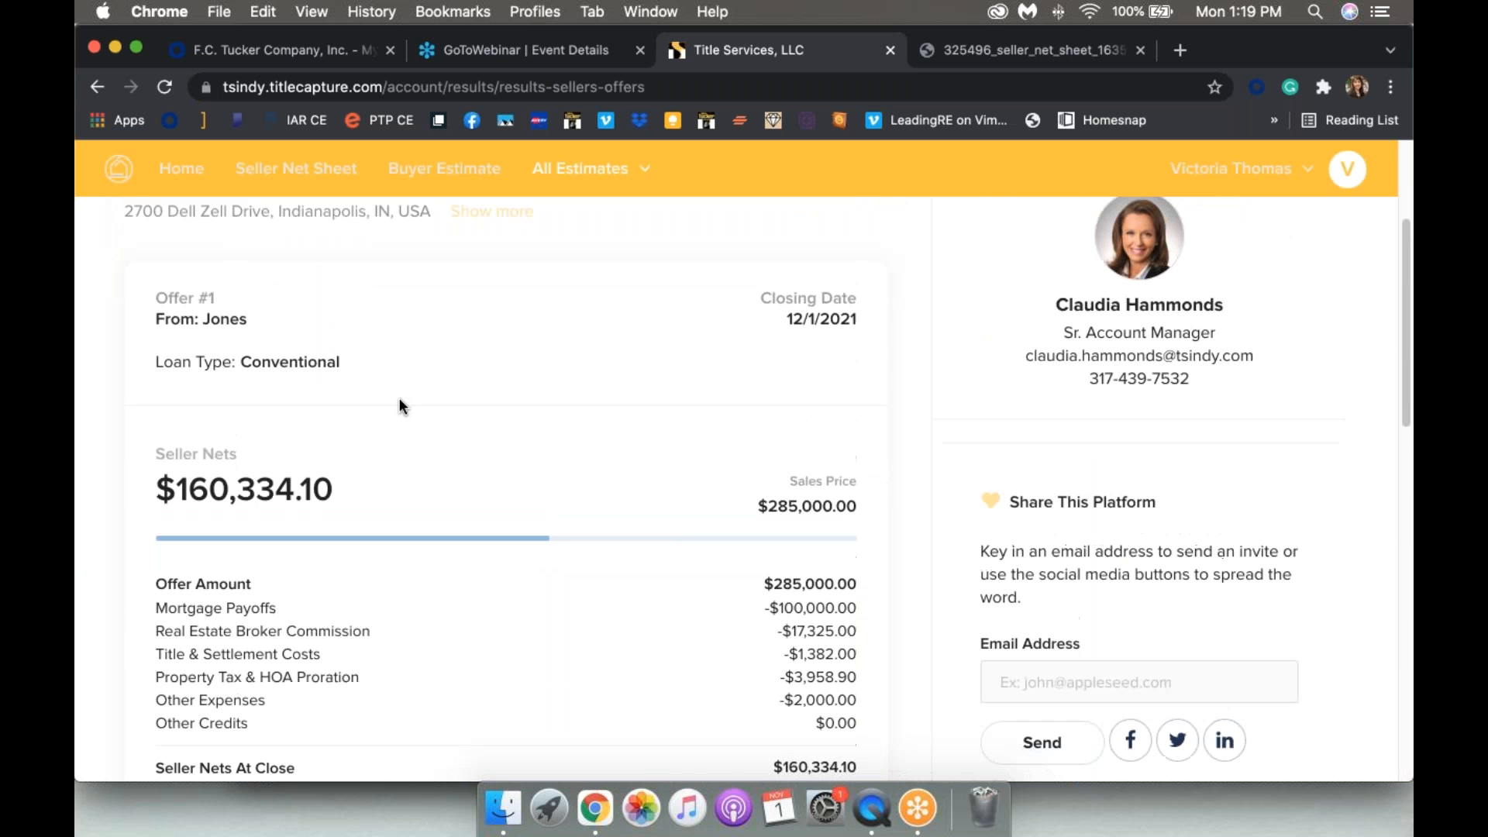
scroll(400, 401, "down", 6)
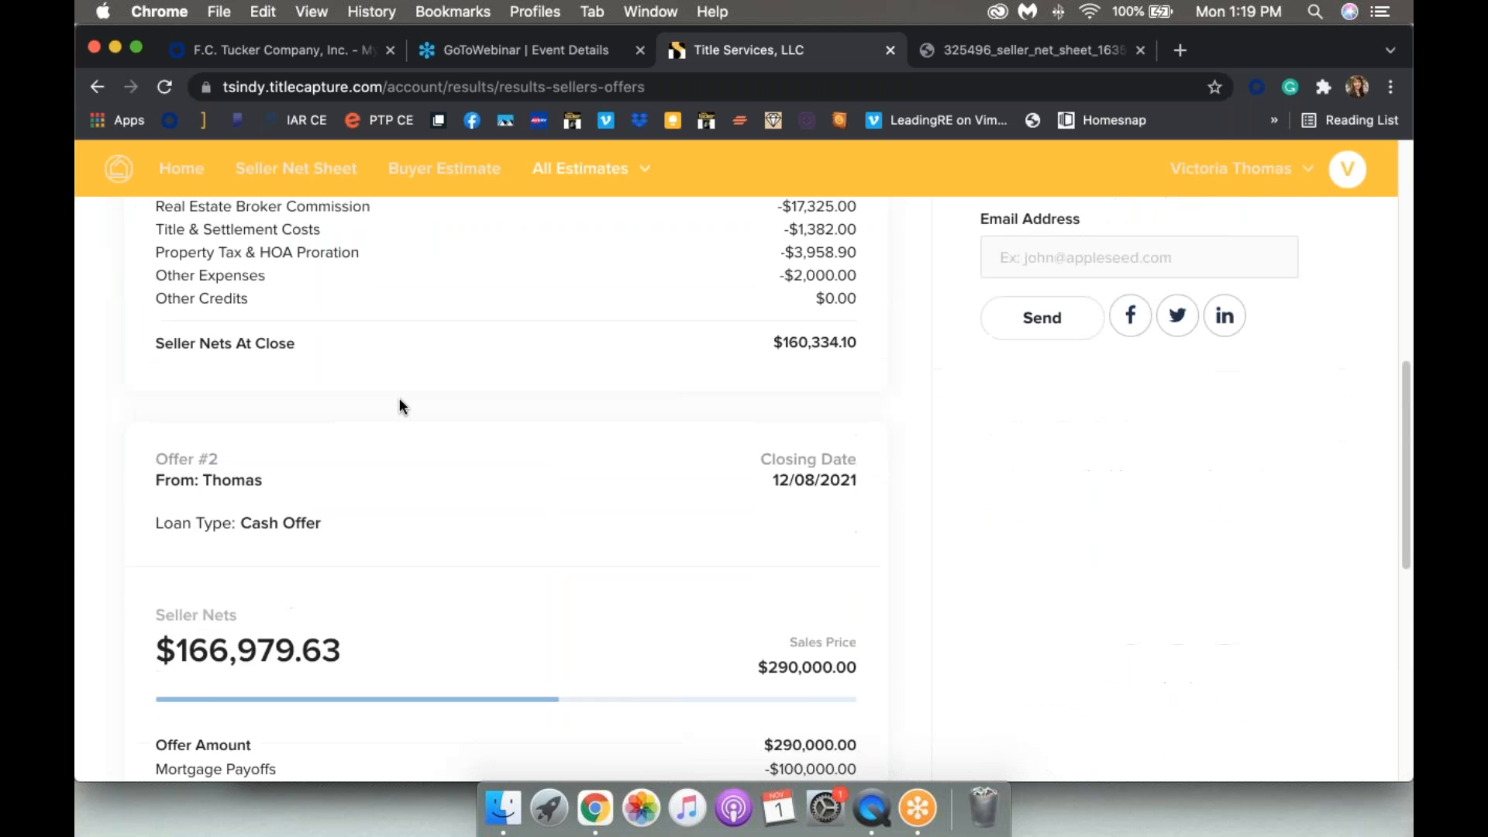
scroll(399, 404, "down", 4)
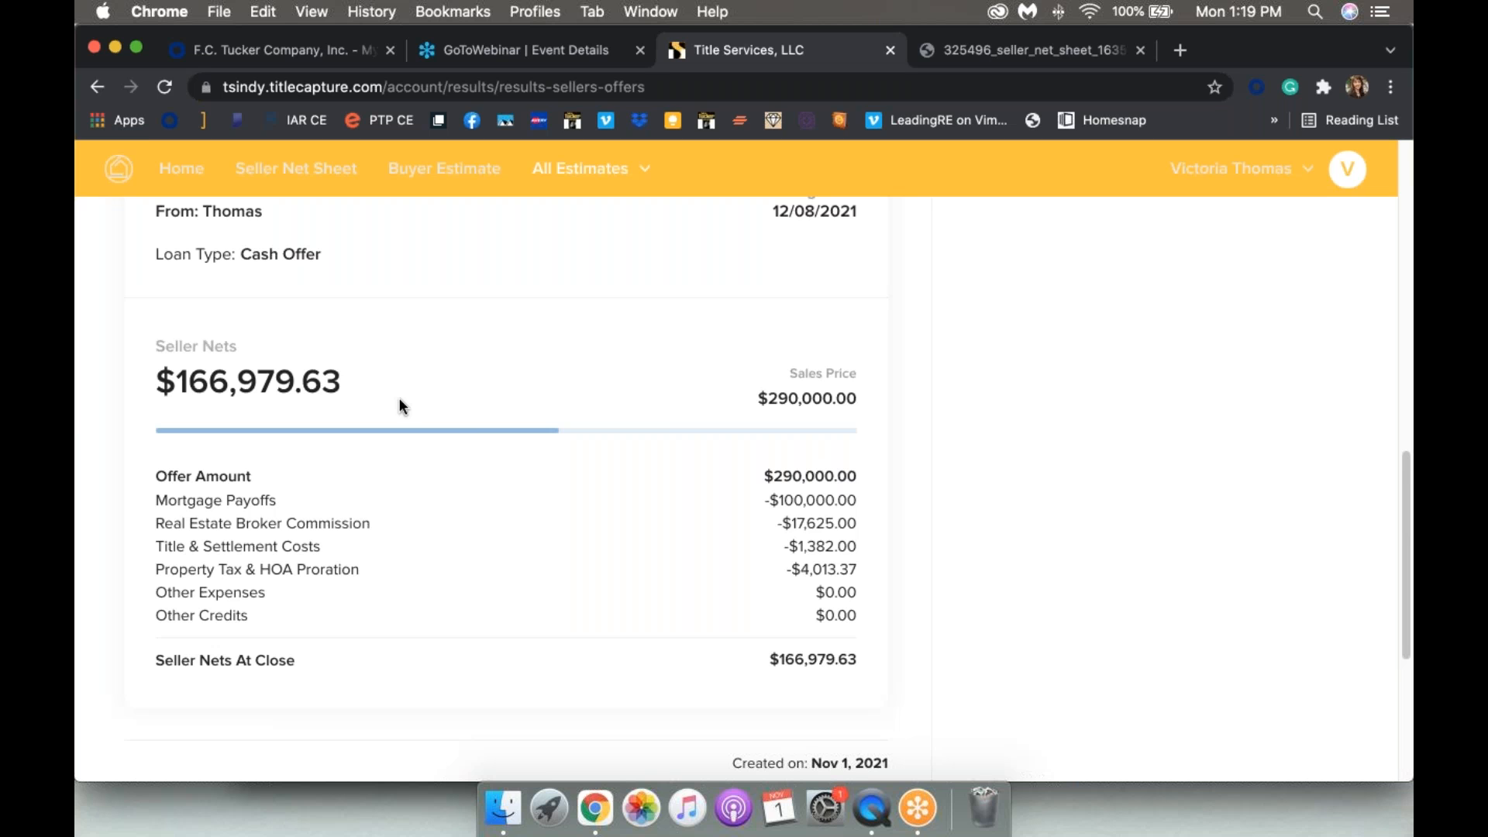
scroll(400, 400, "down", 5)
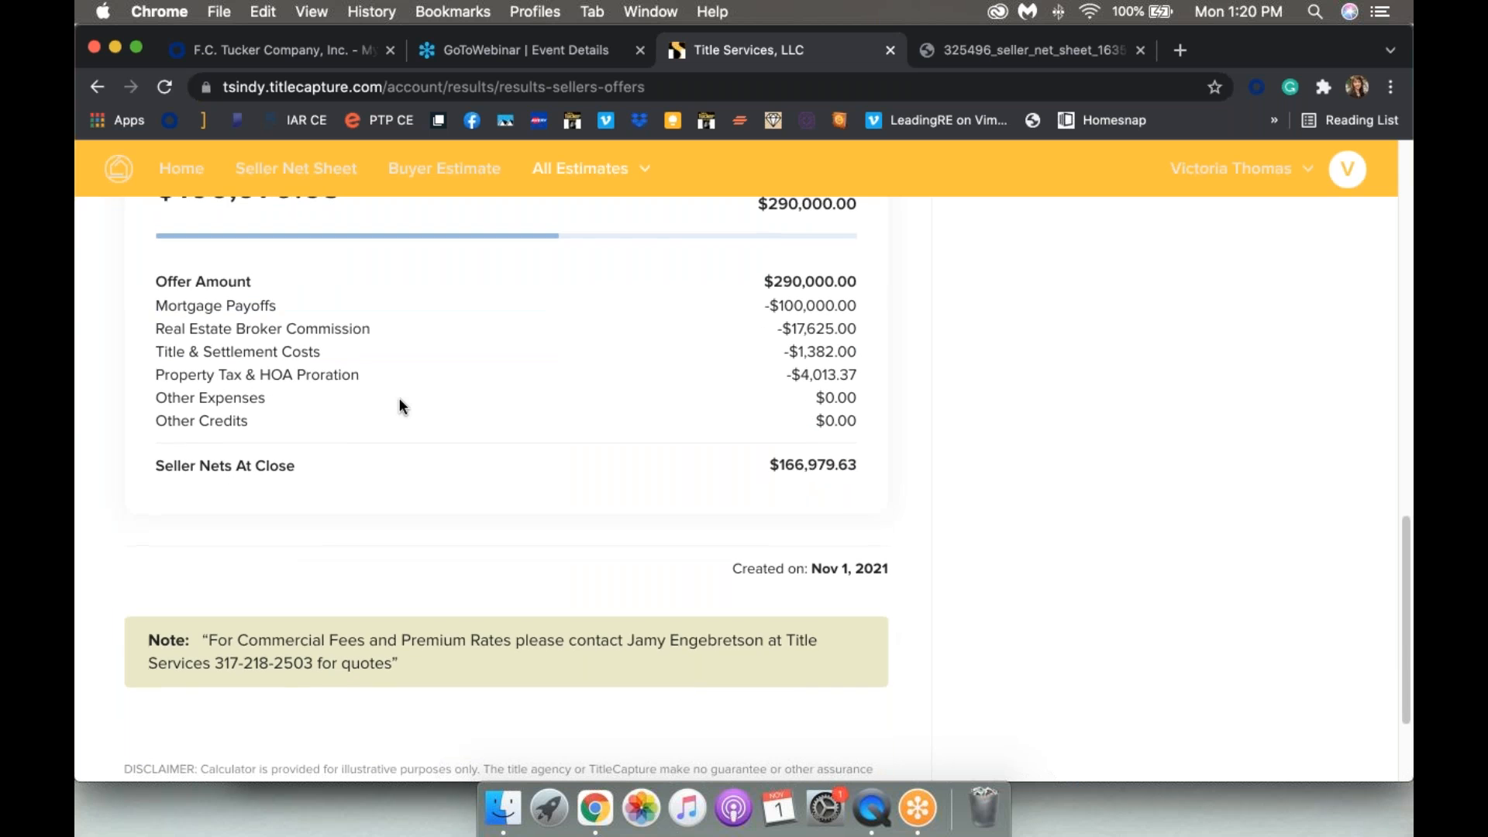
scroll(399, 401, "down", 4)
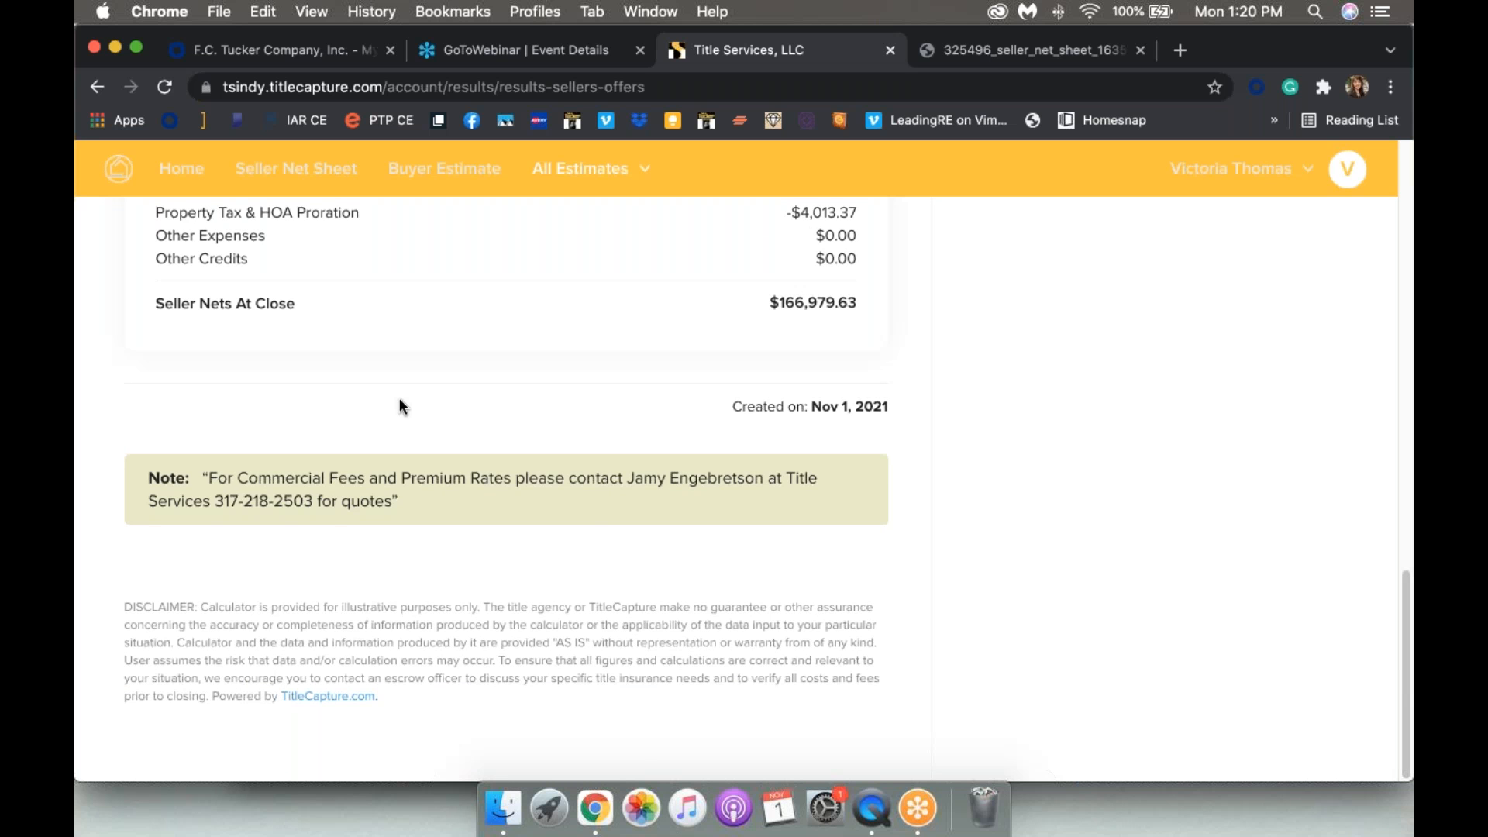
scroll(398, 398, "up", 20)
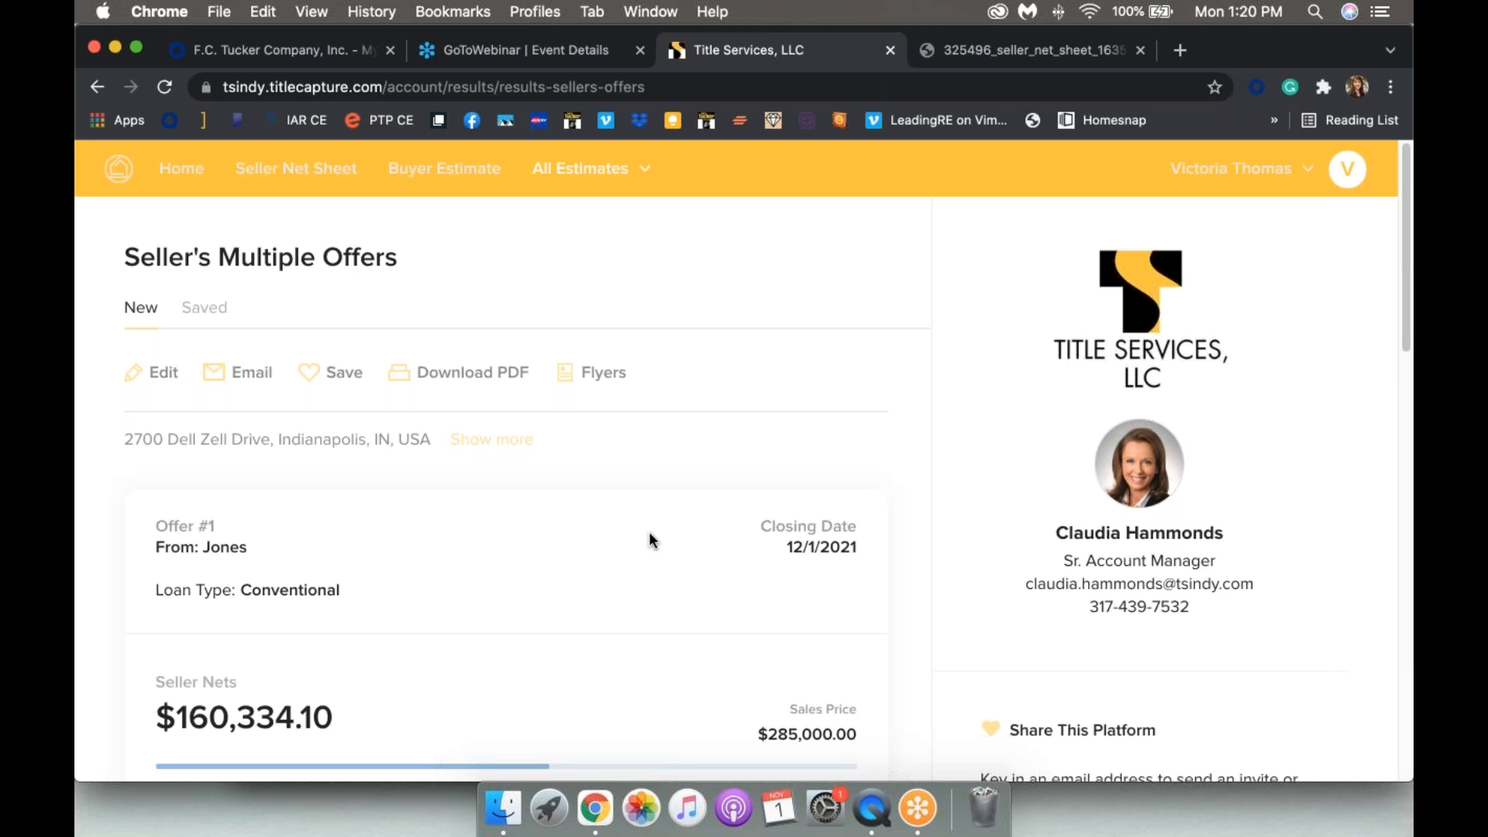
left_click(608, 167)
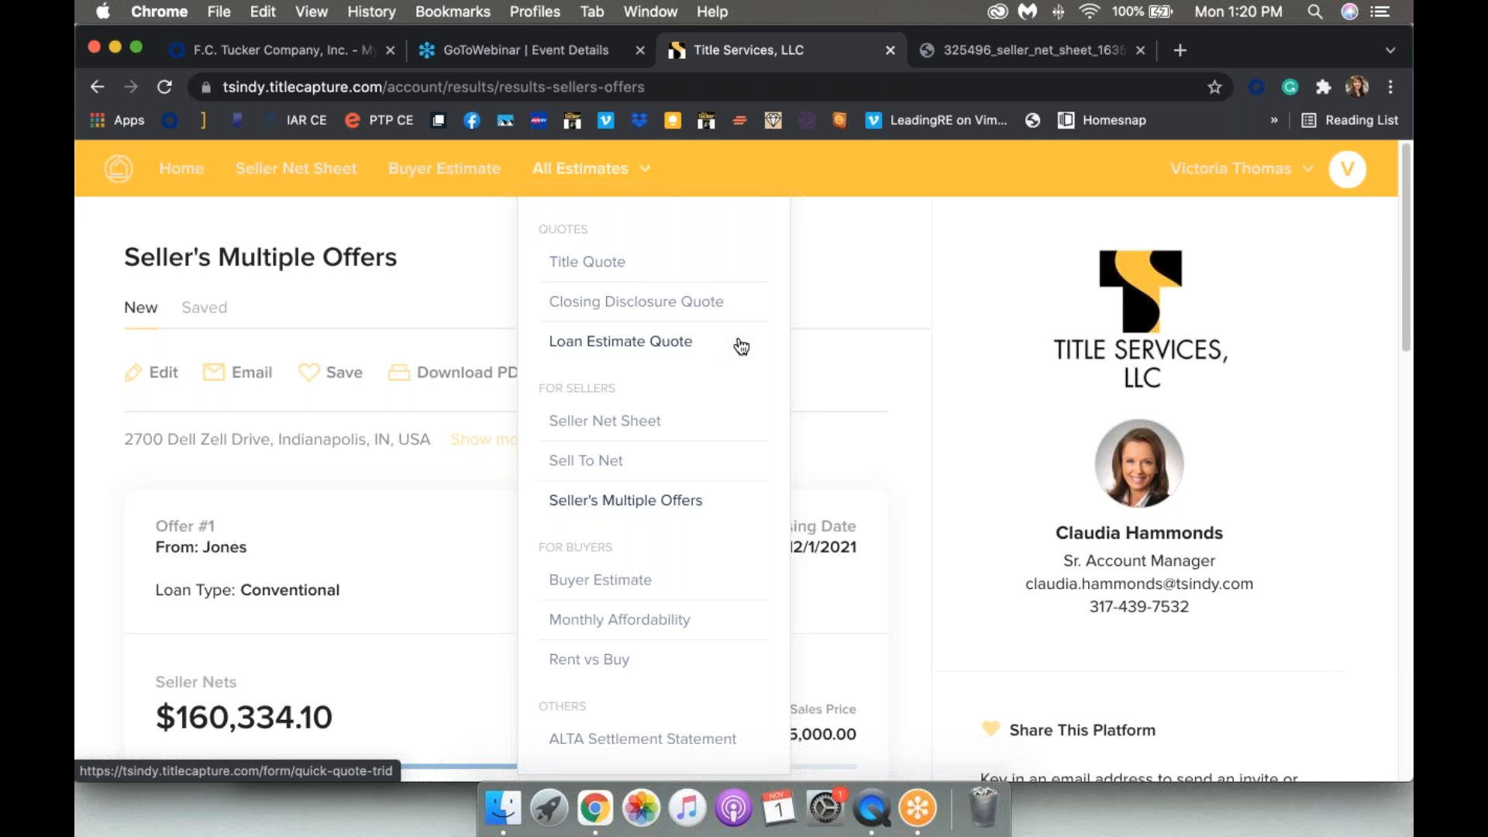
scroll(740, 344, "down", 3)
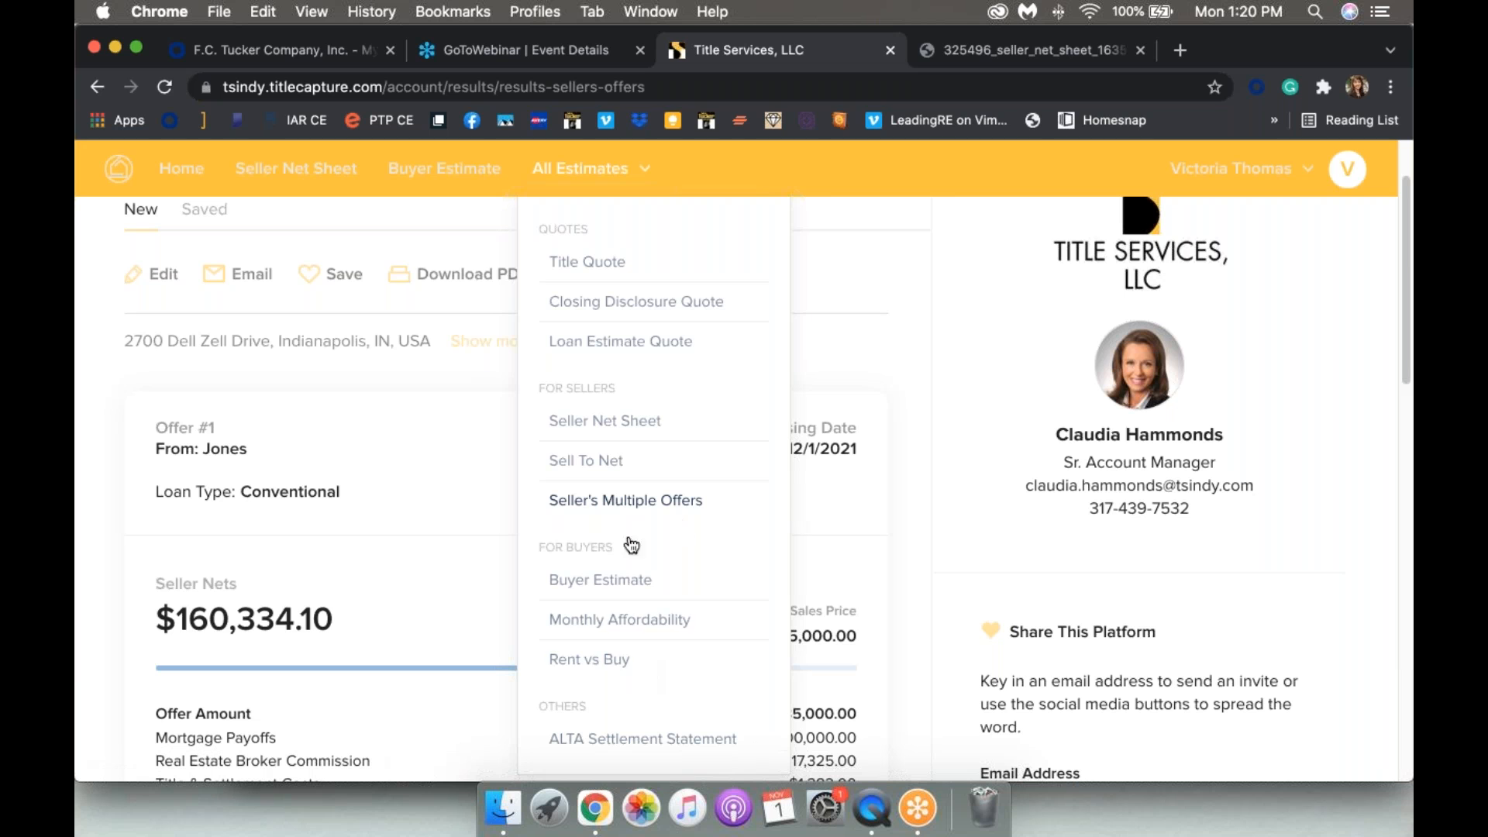
left_click(915, 283)
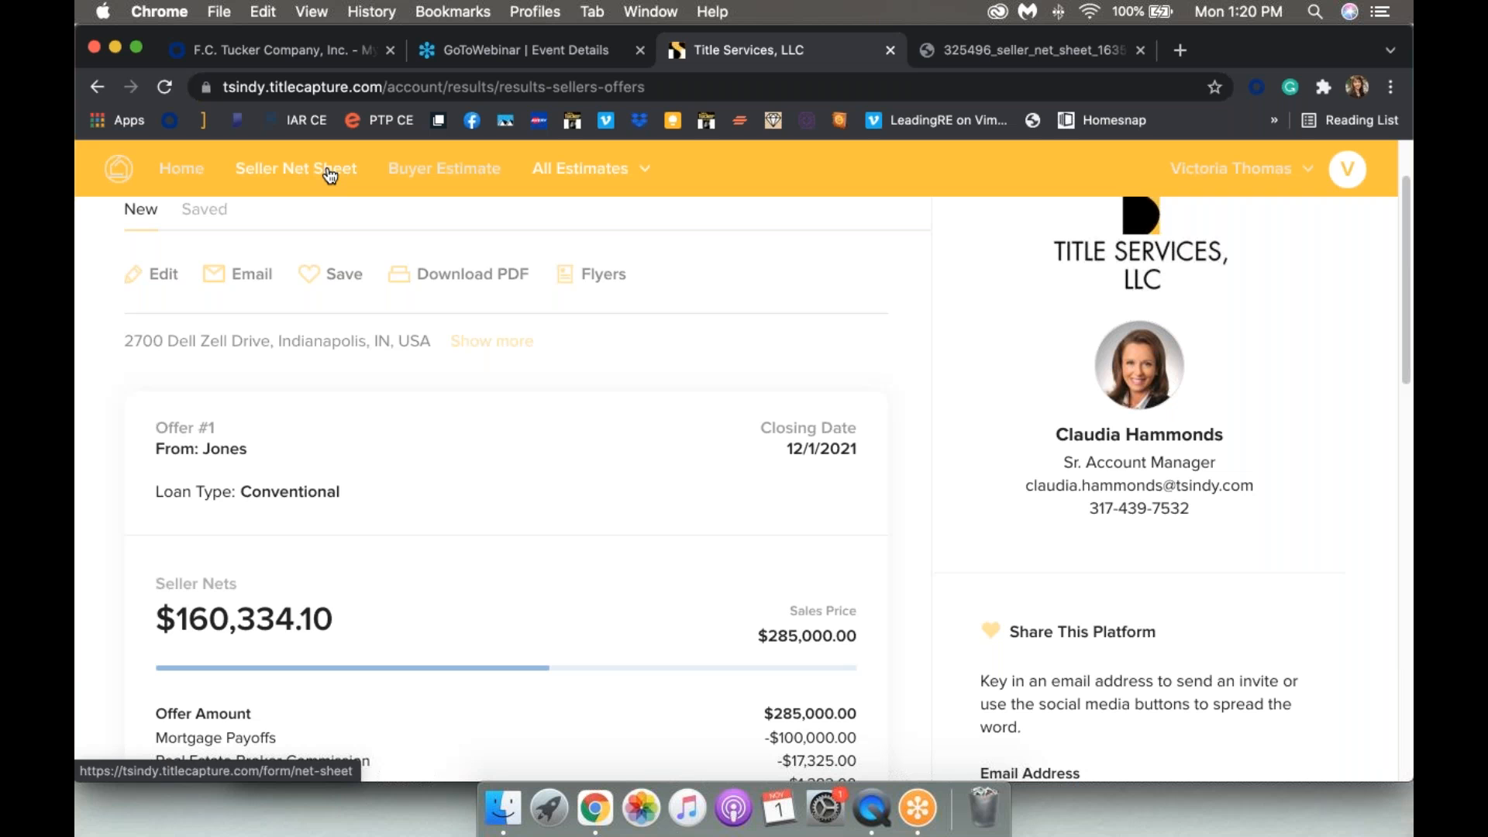
scroll(641, 288, "up", 2)
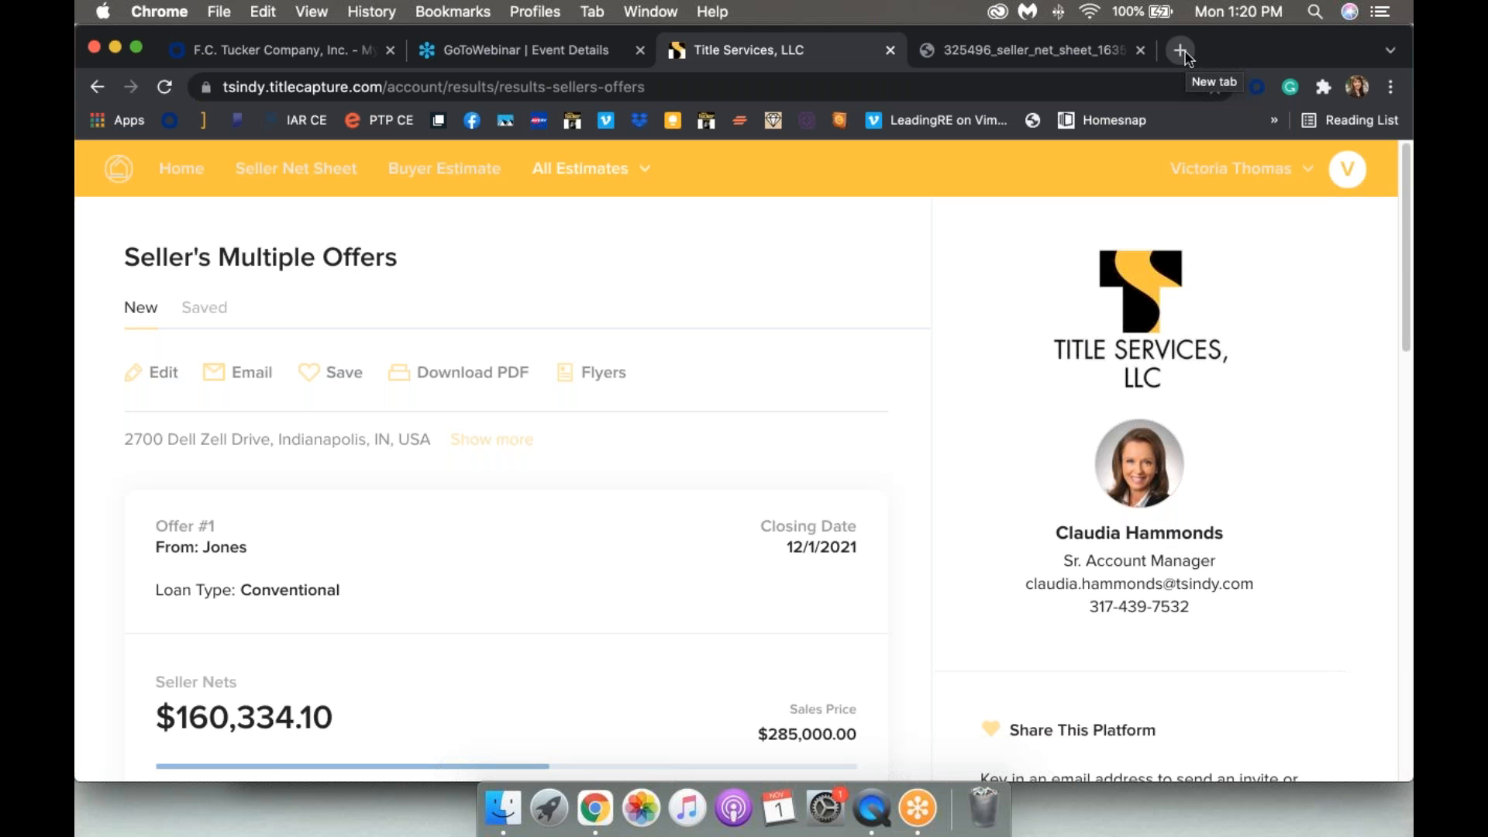
Step: Return to Chrome and switch to the downloaded seller net sheet PDF tab
mouse_move(76, 1)
left_click(194, 482)
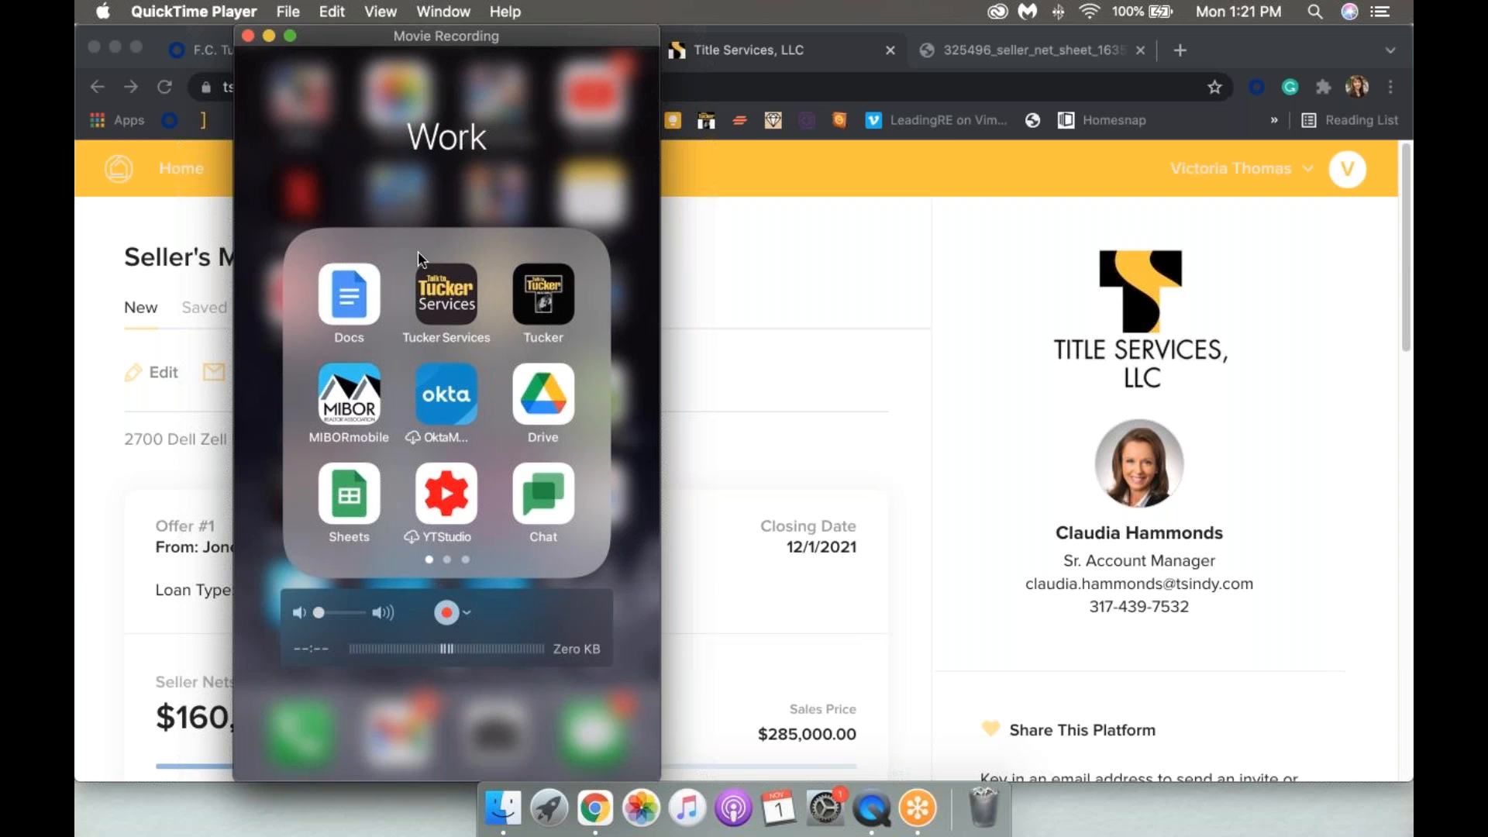
left_click(952, 259)
left_click(972, 49)
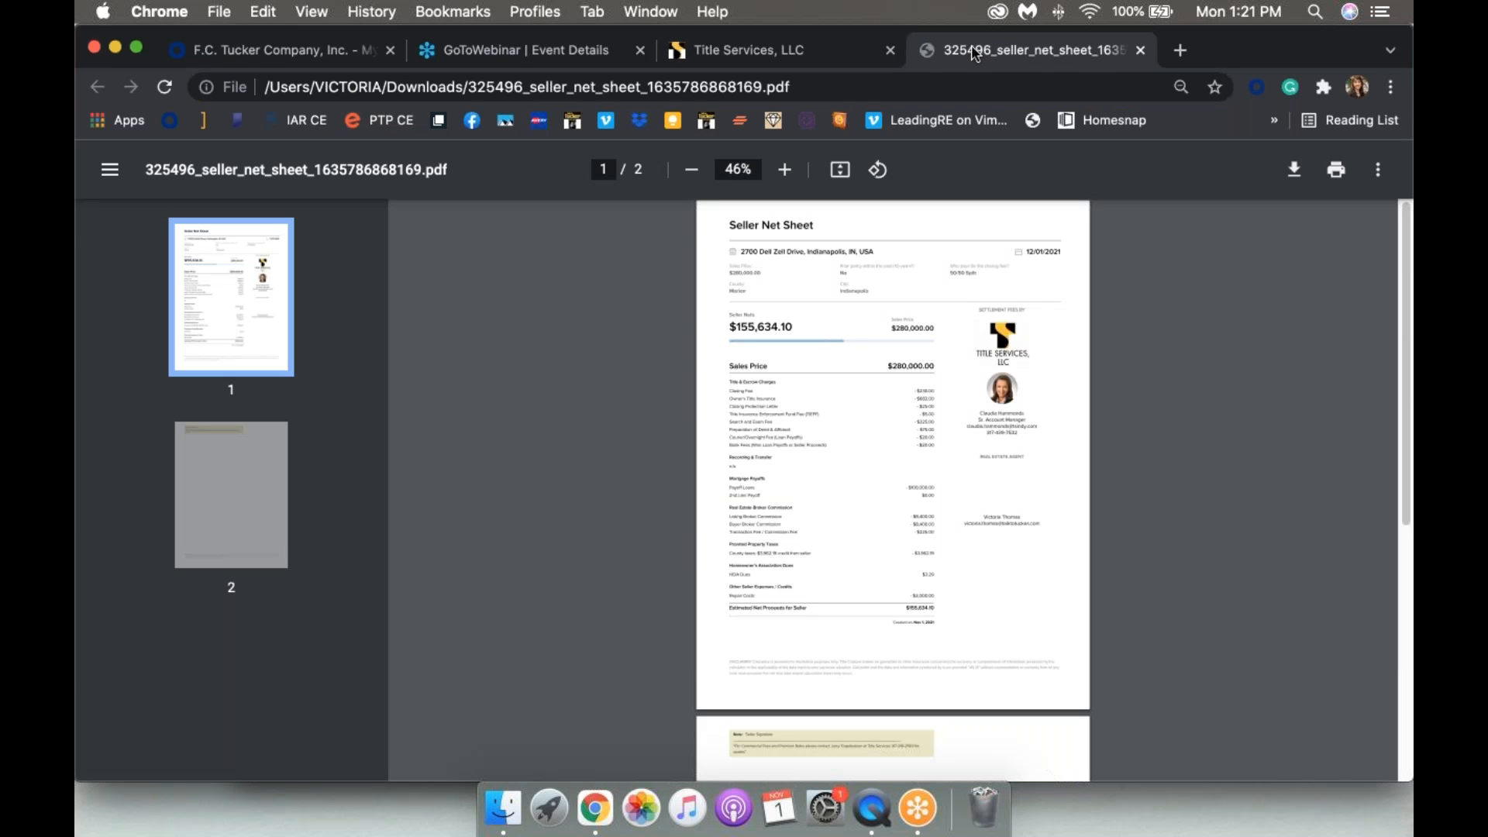
Step: Load tuckerservicesapp.com in that tab, follow Visit TitleCapture, then go back to the landing page
double_click(814, 87)
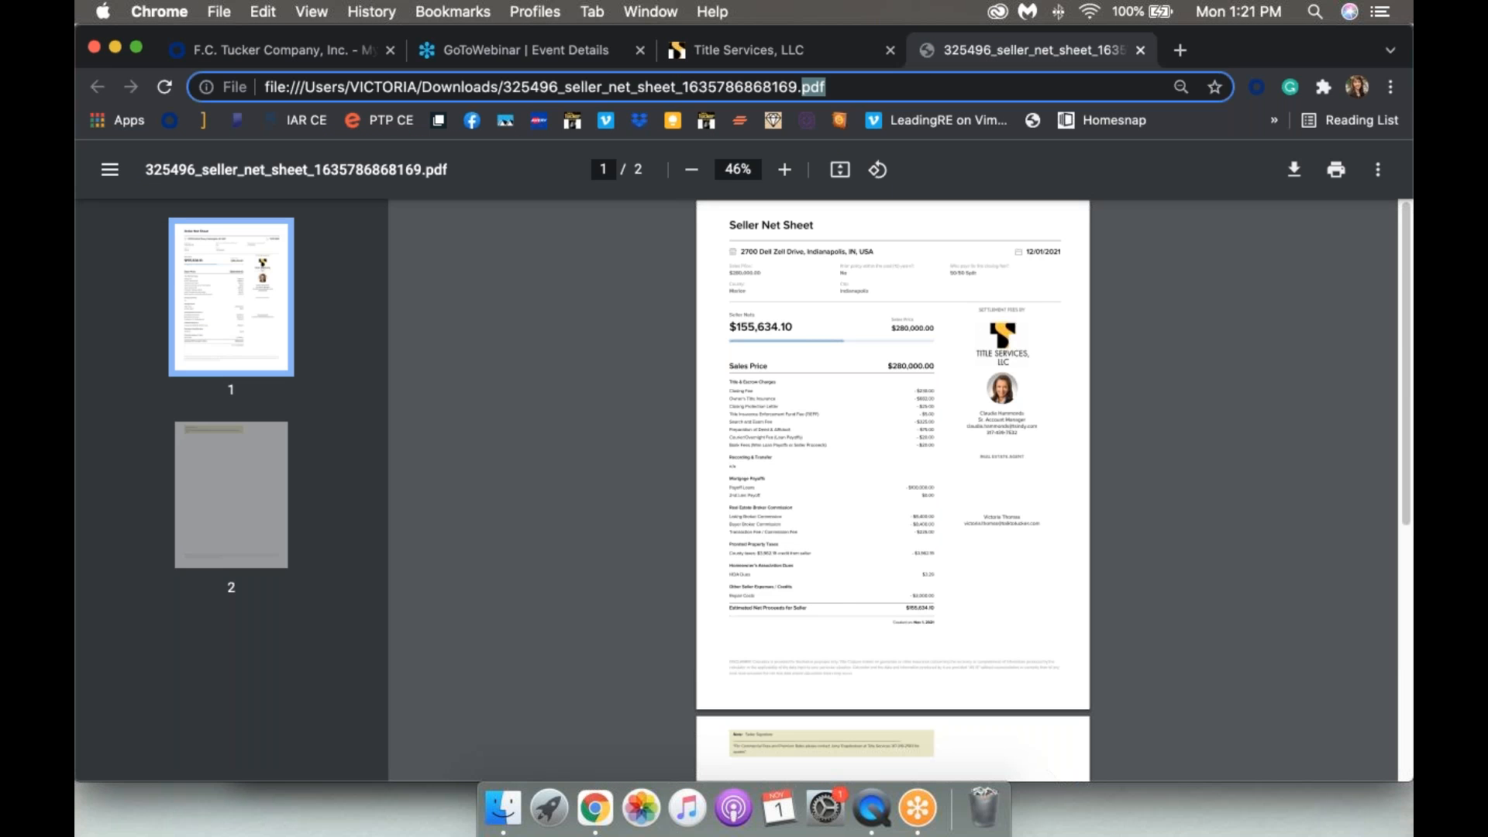
key("super+a")
type("tucker")
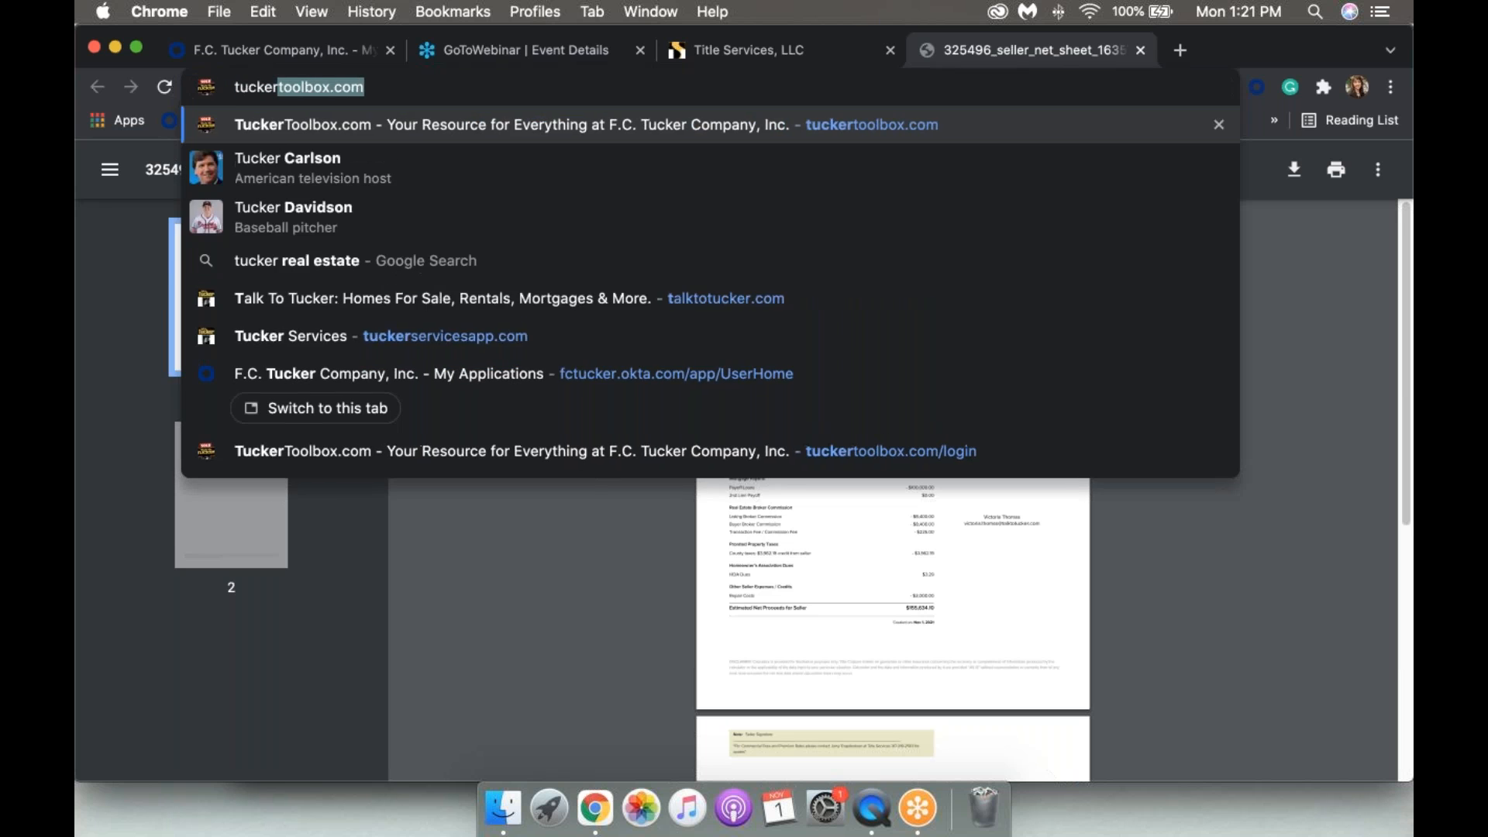
type("ser")
key("Right")
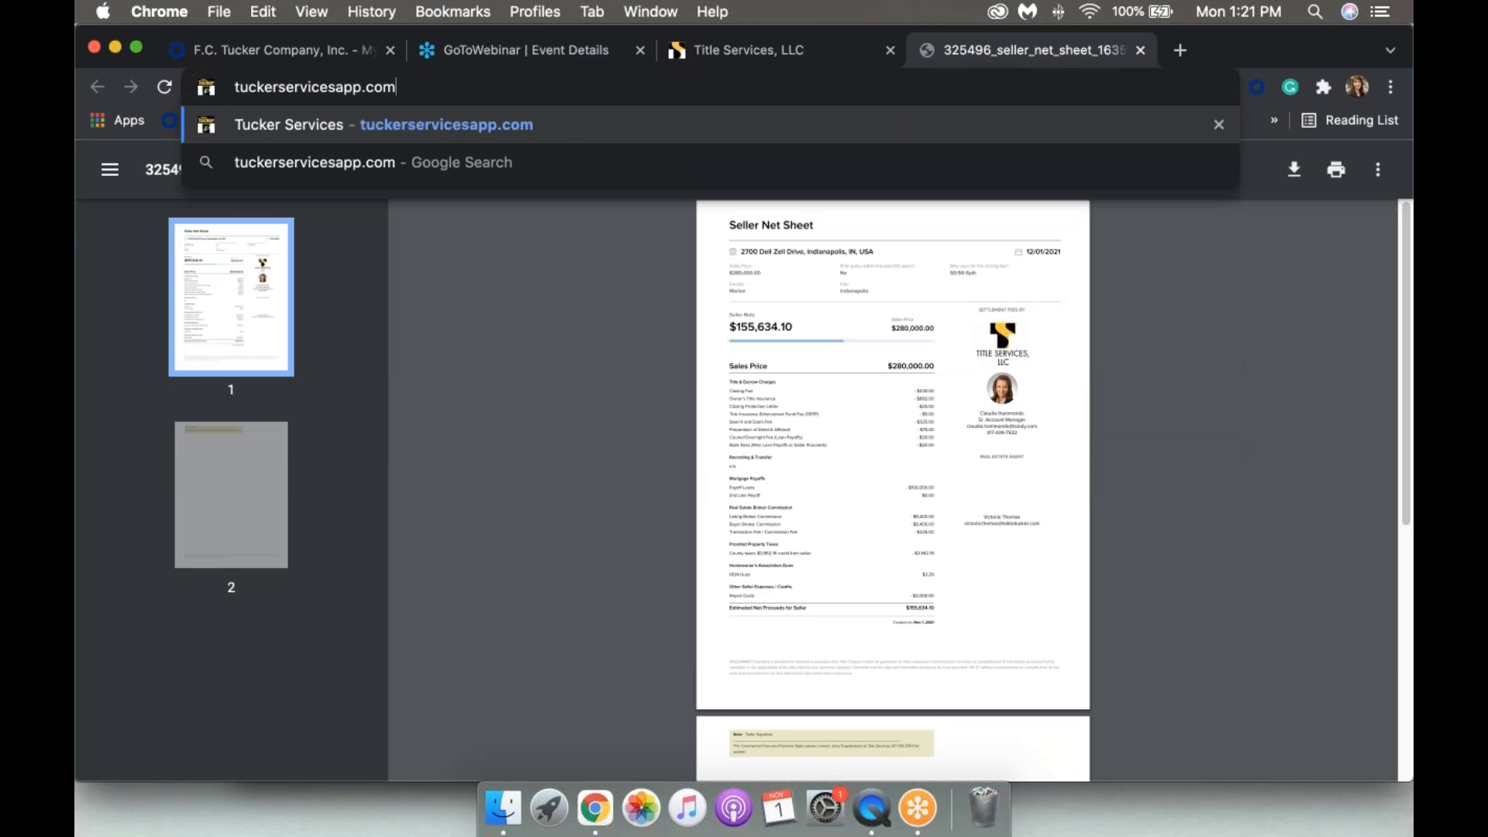
key("Return")
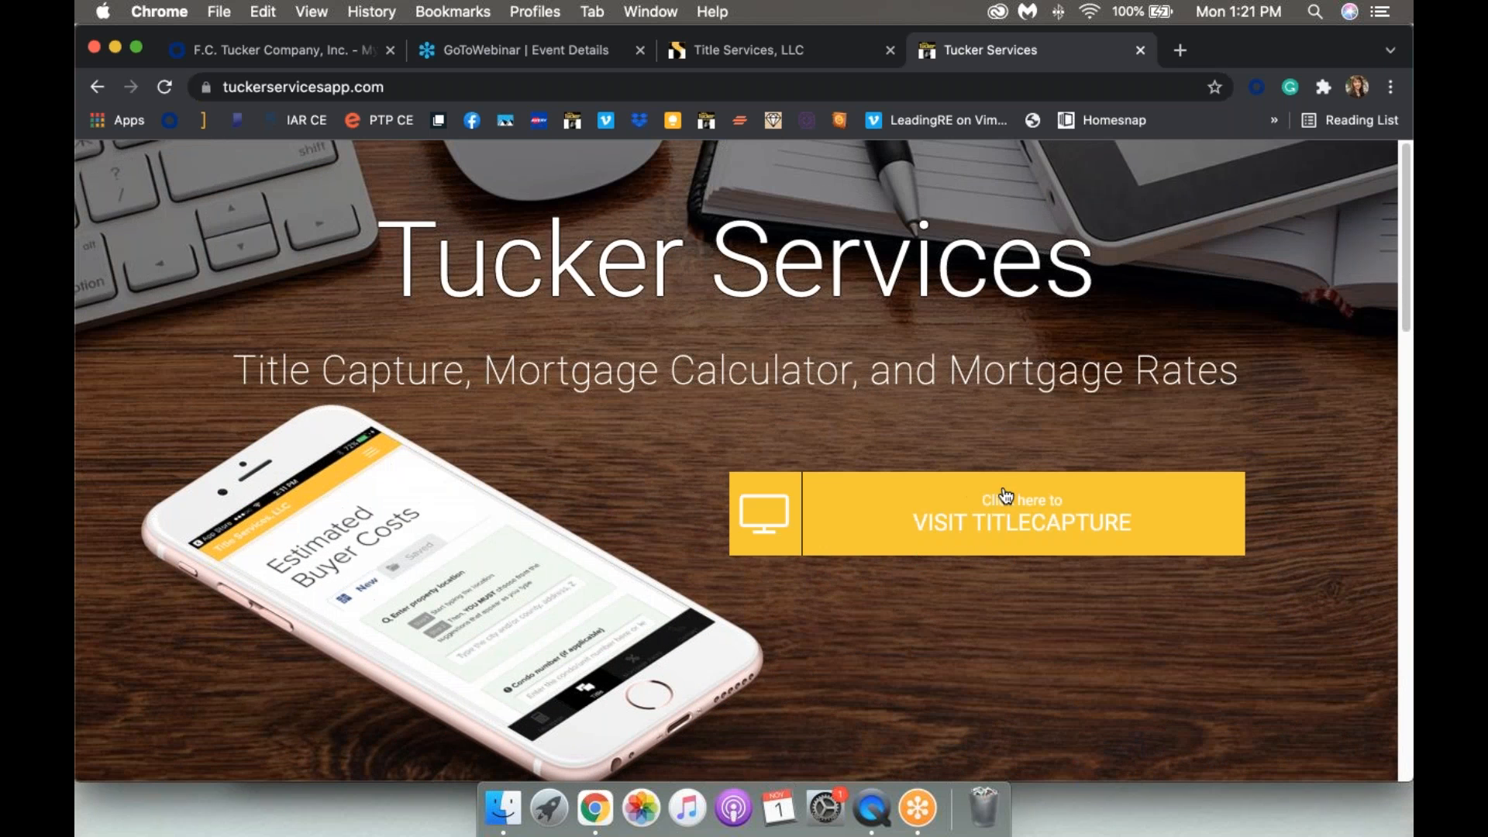
left_click(1001, 520)
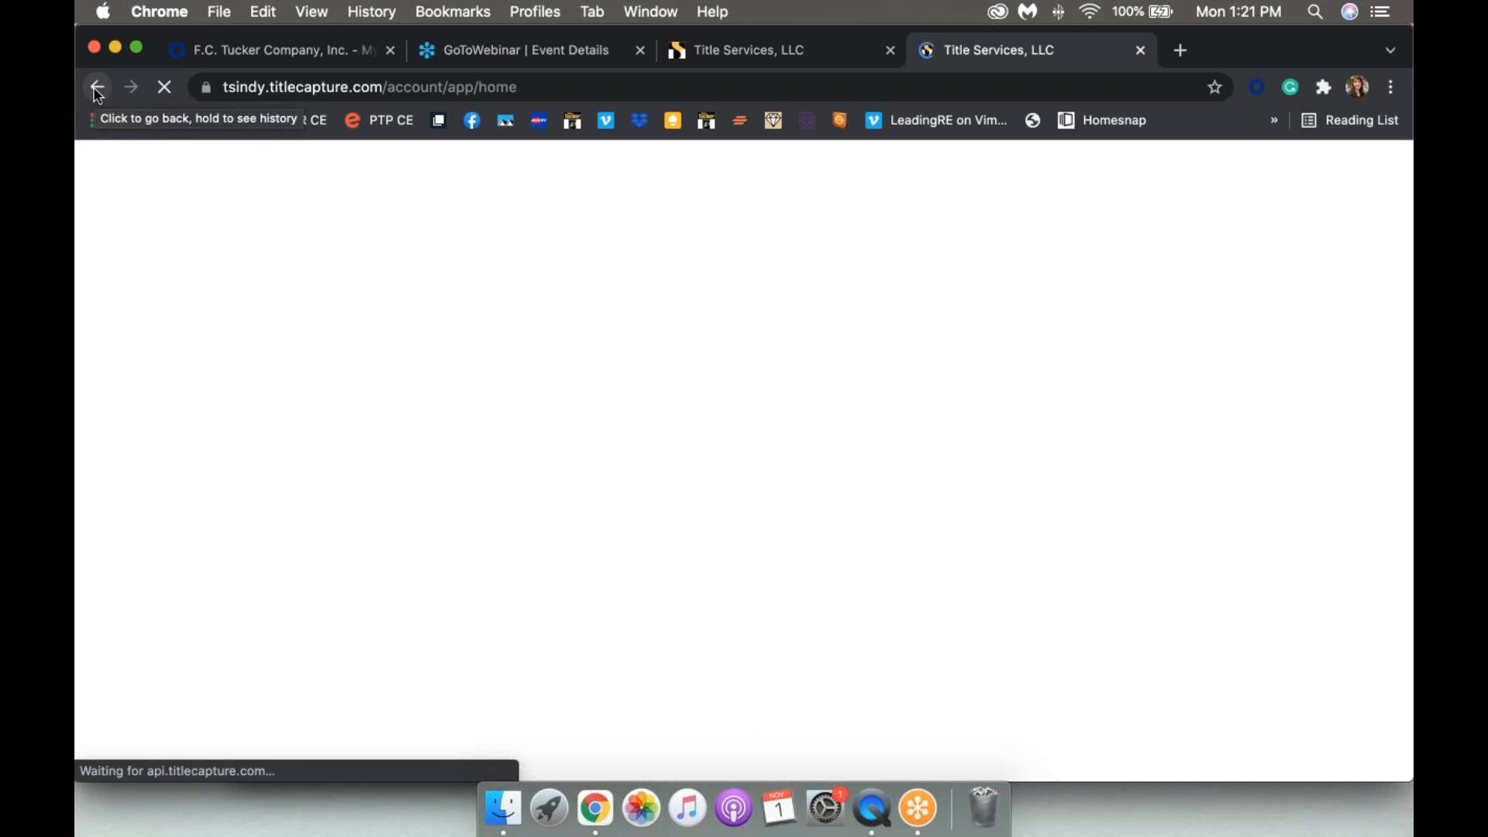
left_click(97, 88)
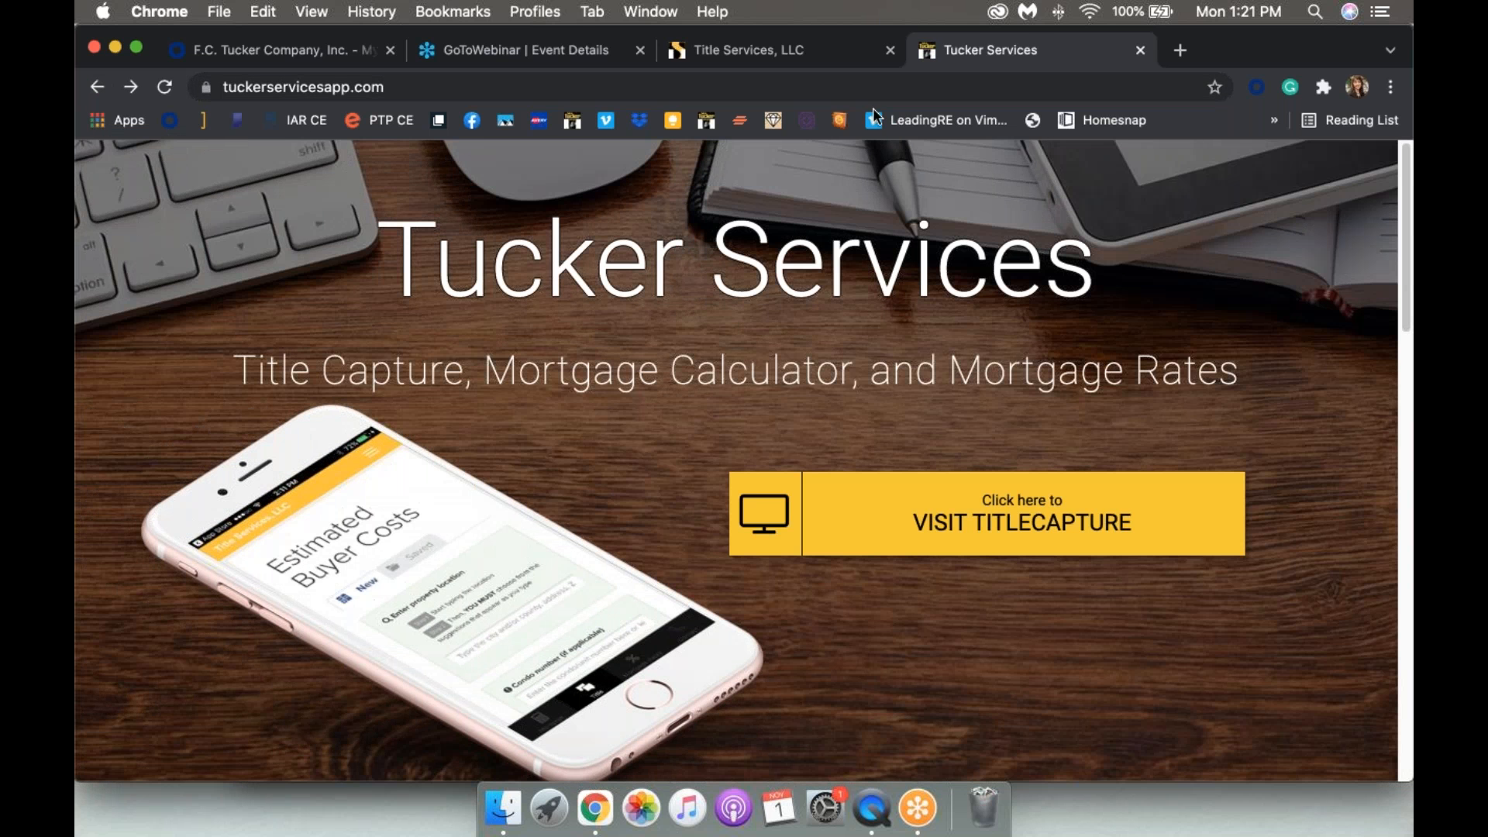
left_click(741, 54)
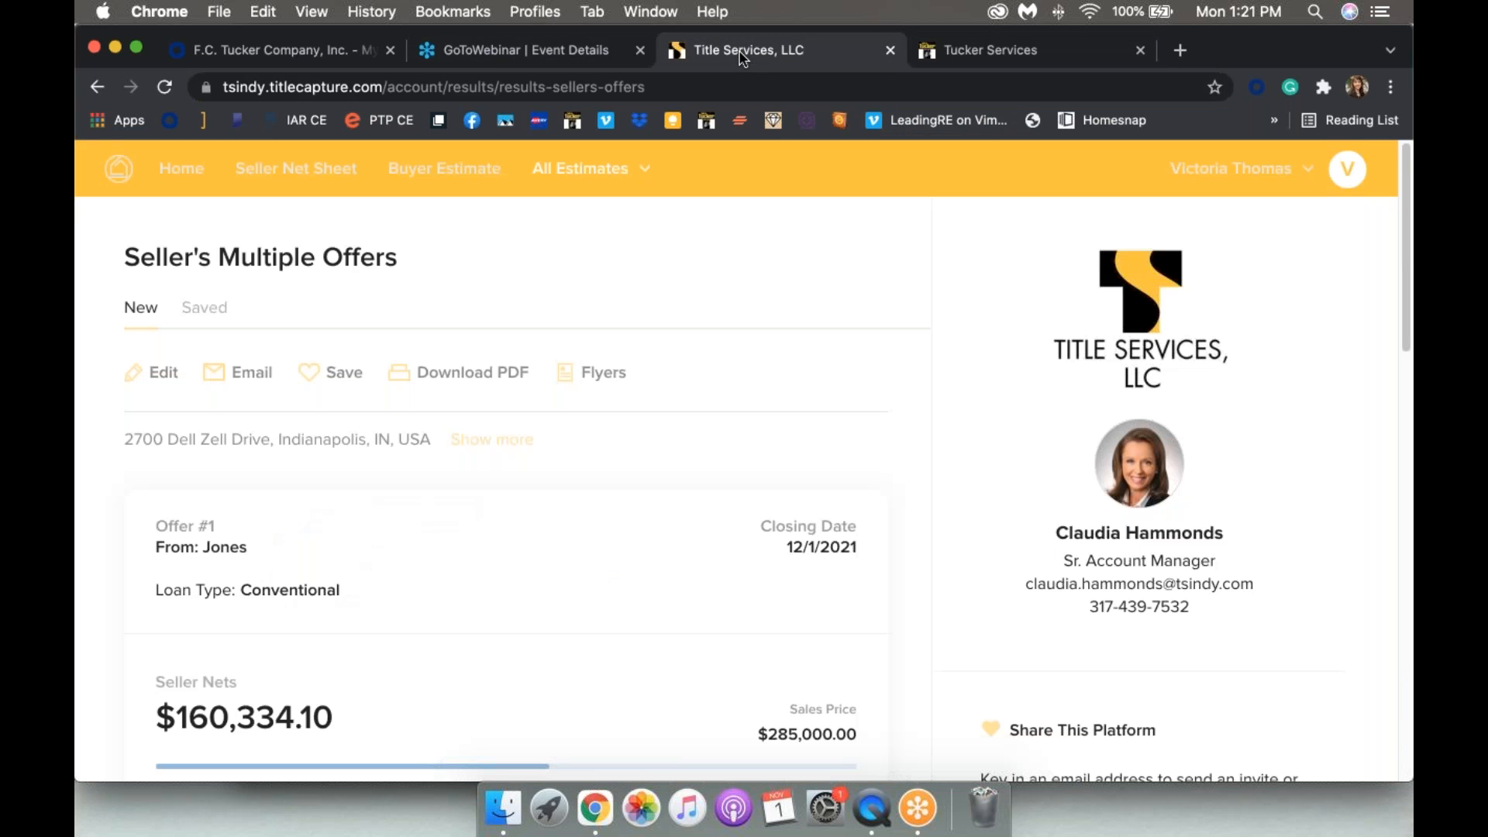
scroll(701, 482, "up", 2)
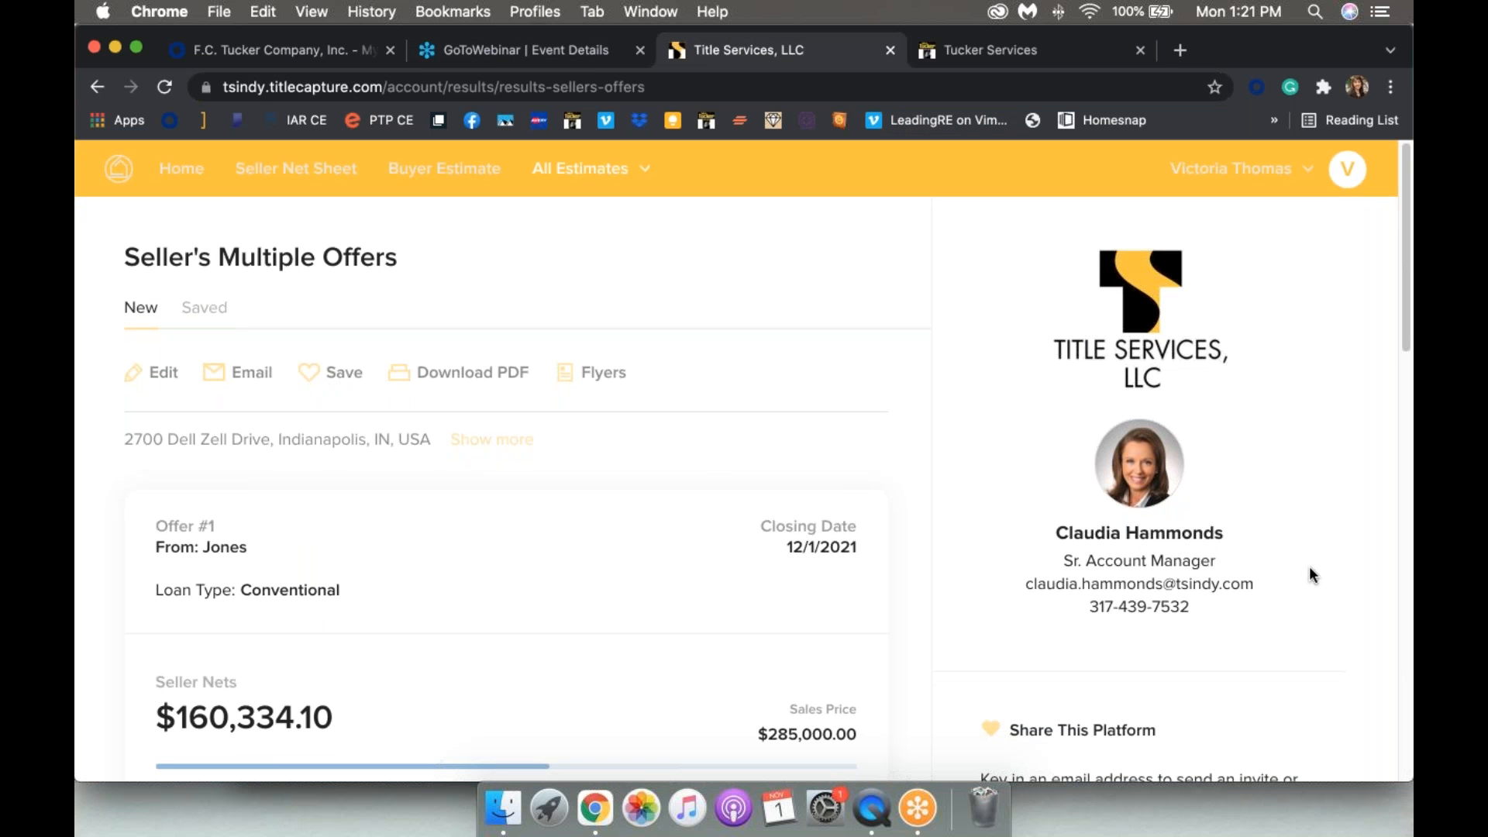